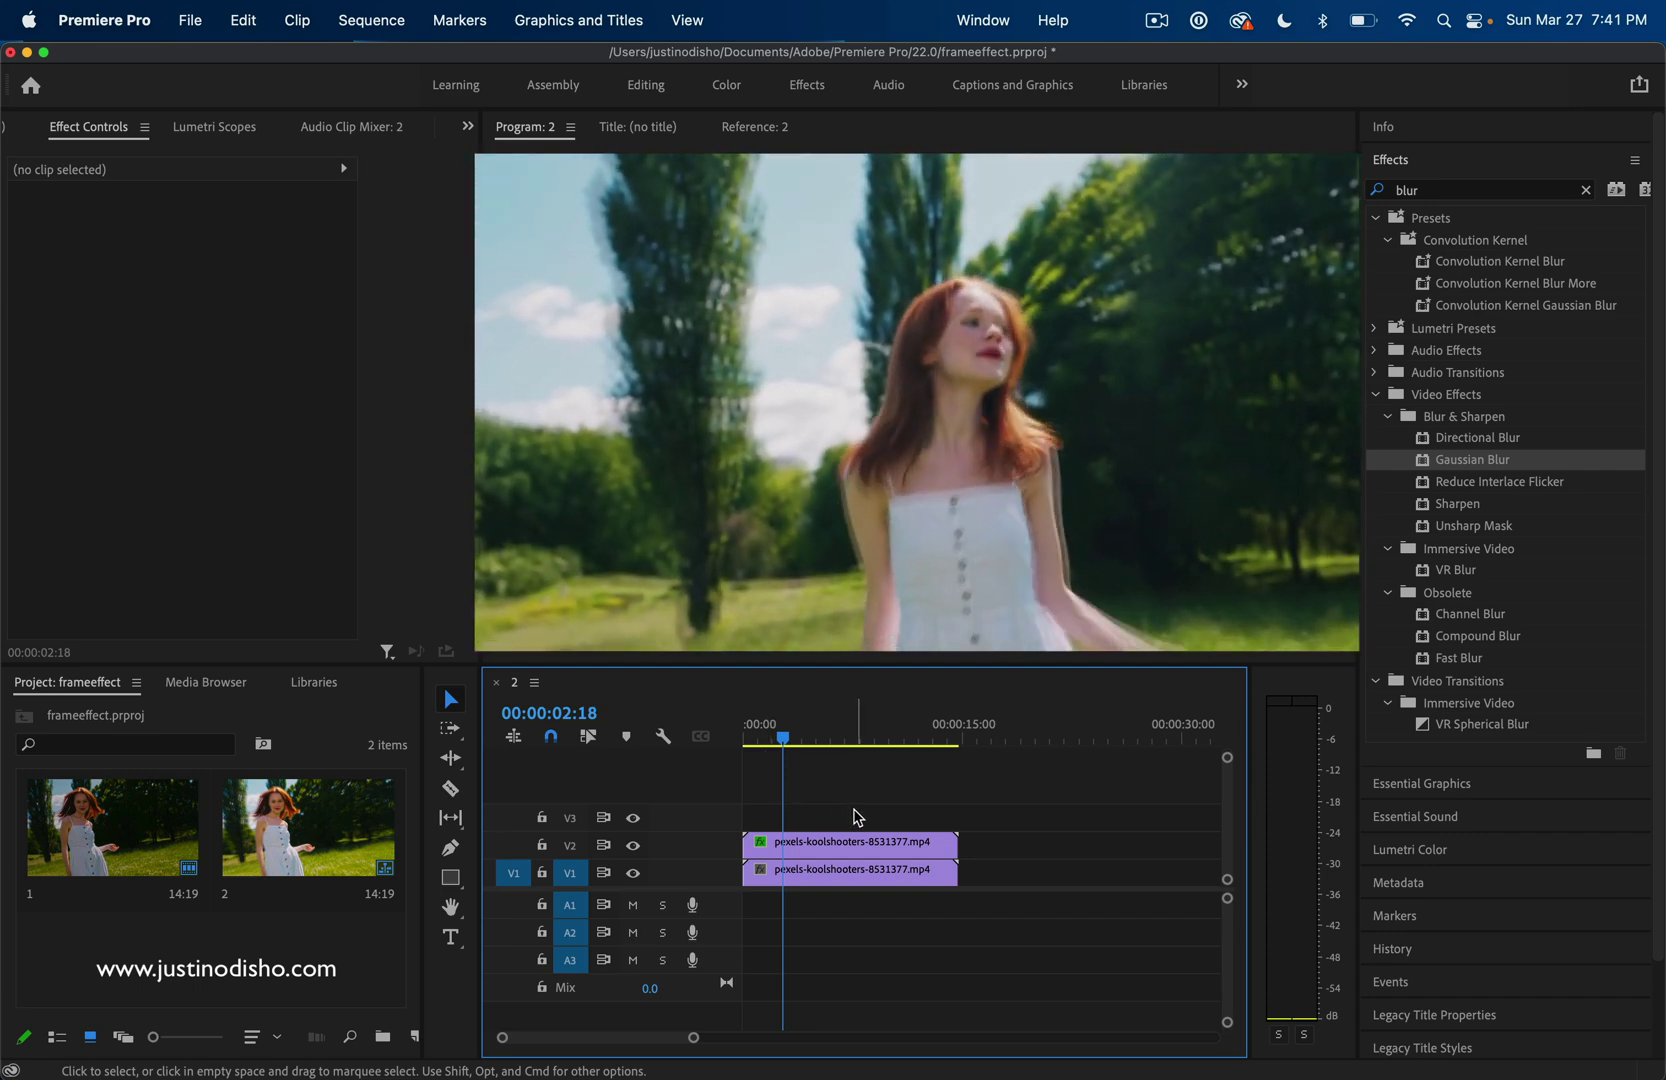
# Clear the old timeline clips and place clip 1 on V1 and another copy on V2.
pyautogui.press('BackSpace')
pyautogui.moveTo(112, 828); pyautogui.dragTo(554, 884)
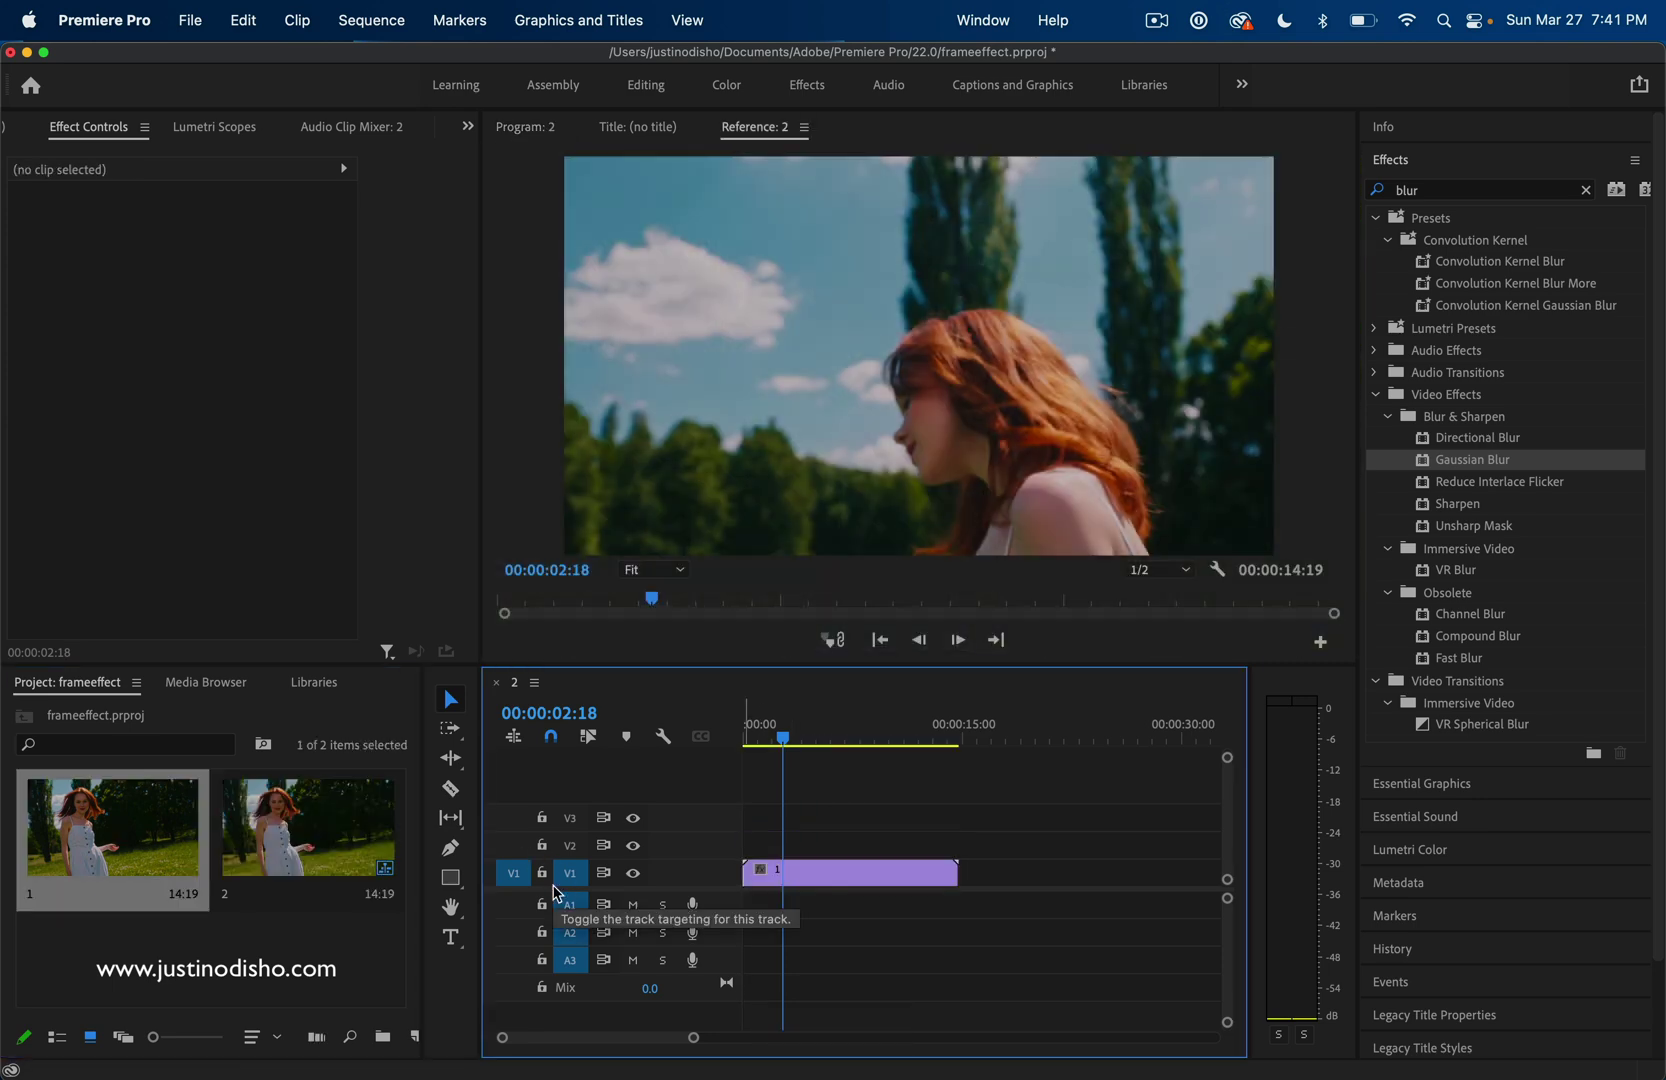
pyautogui.click(769, 736)
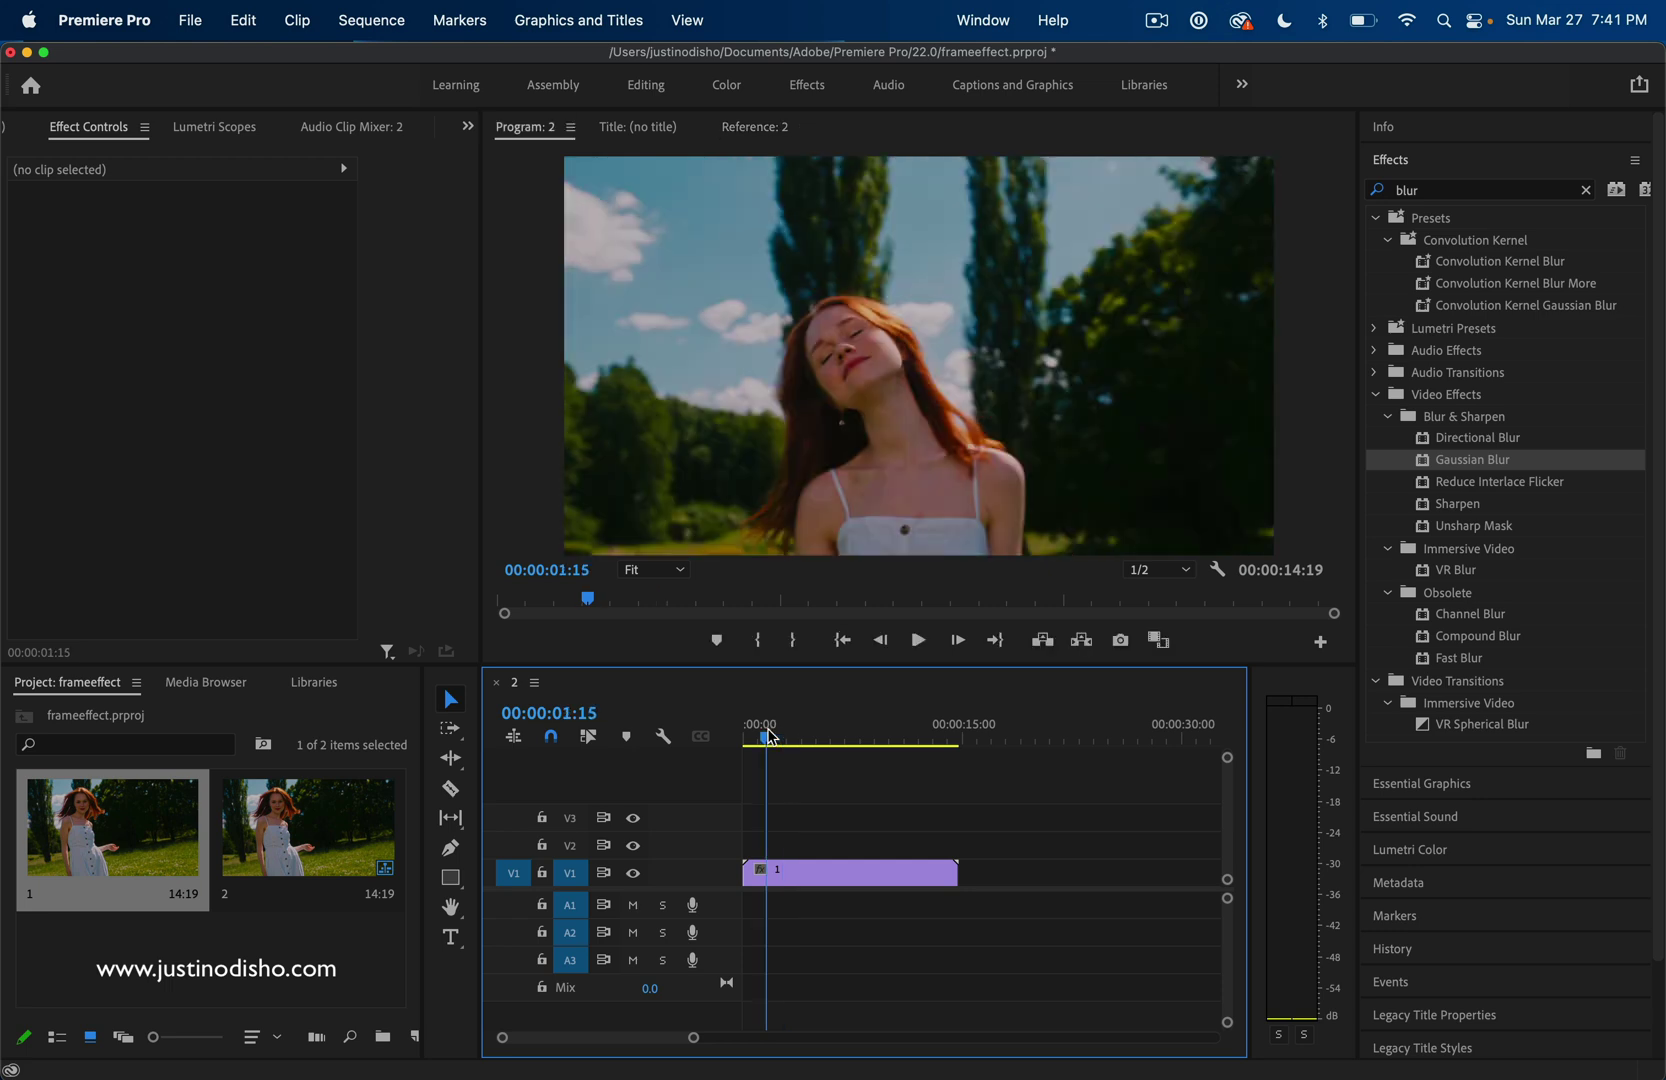
pyautogui.moveTo(110, 830); pyautogui.dragTo(736, 846)
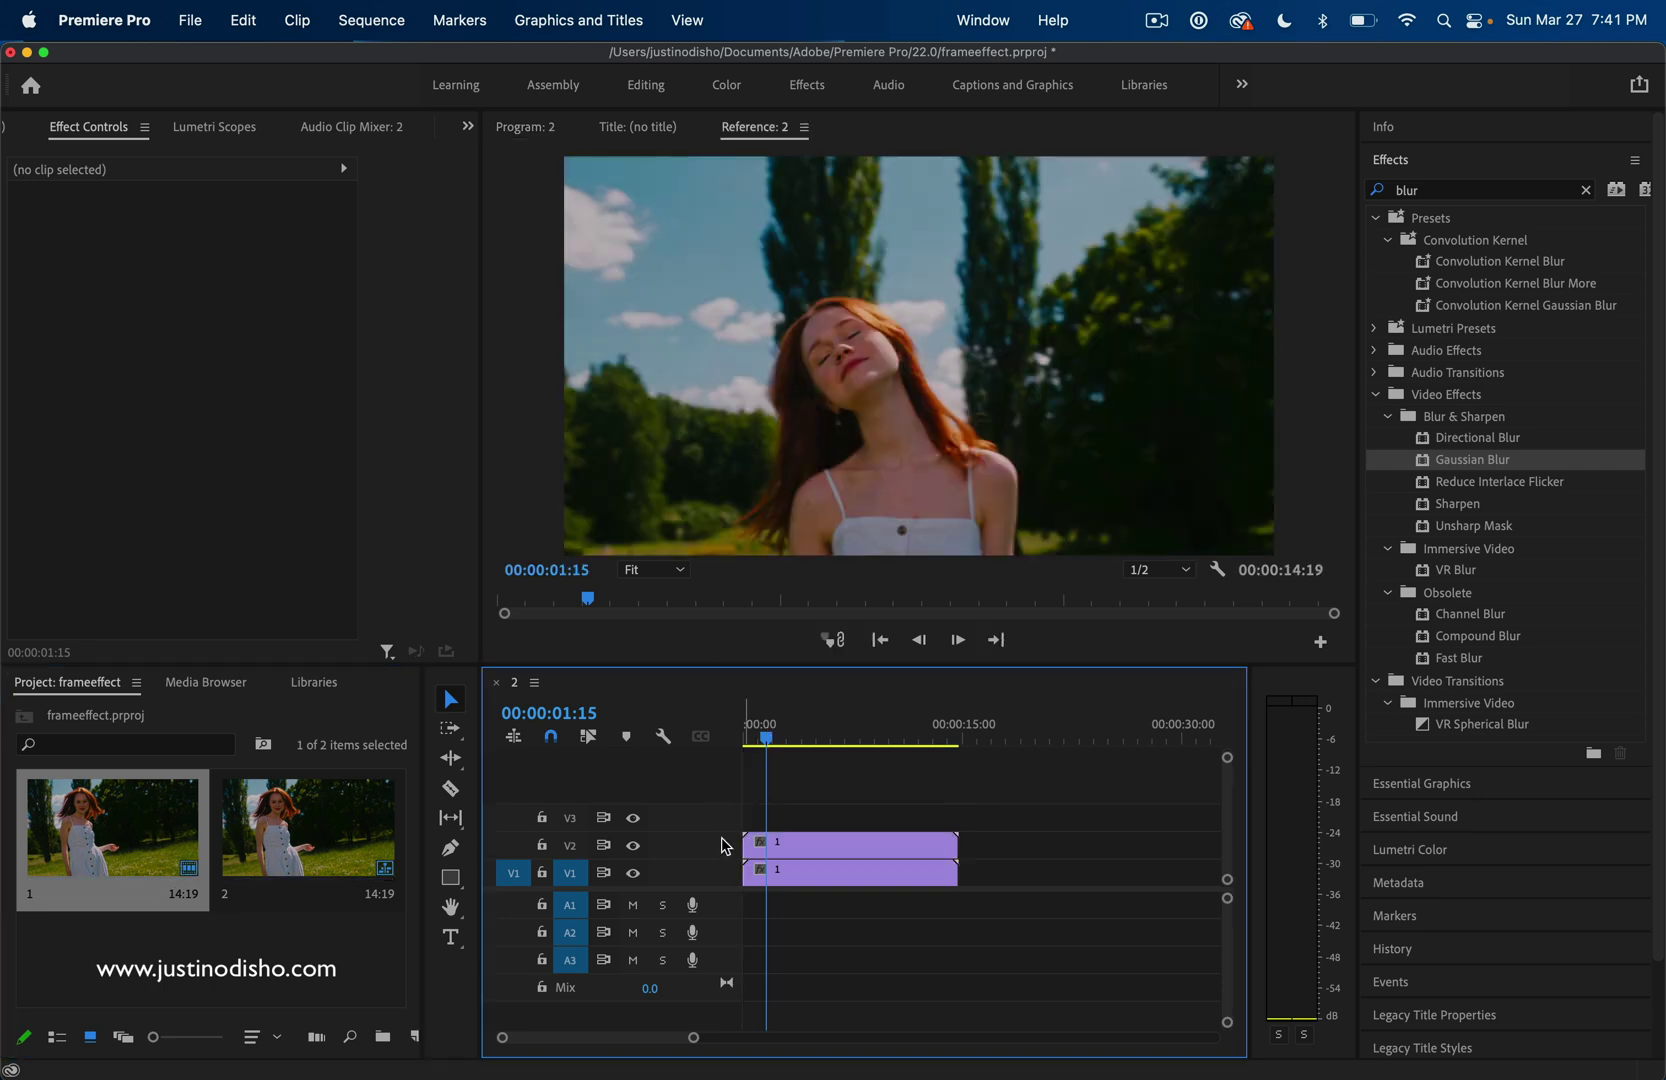
# Replace the V2 copy with an Option-drag duplicate of the V1 clip.
pyautogui.click(826, 841)
pyautogui.hotkey('alt', 'BackSpace')
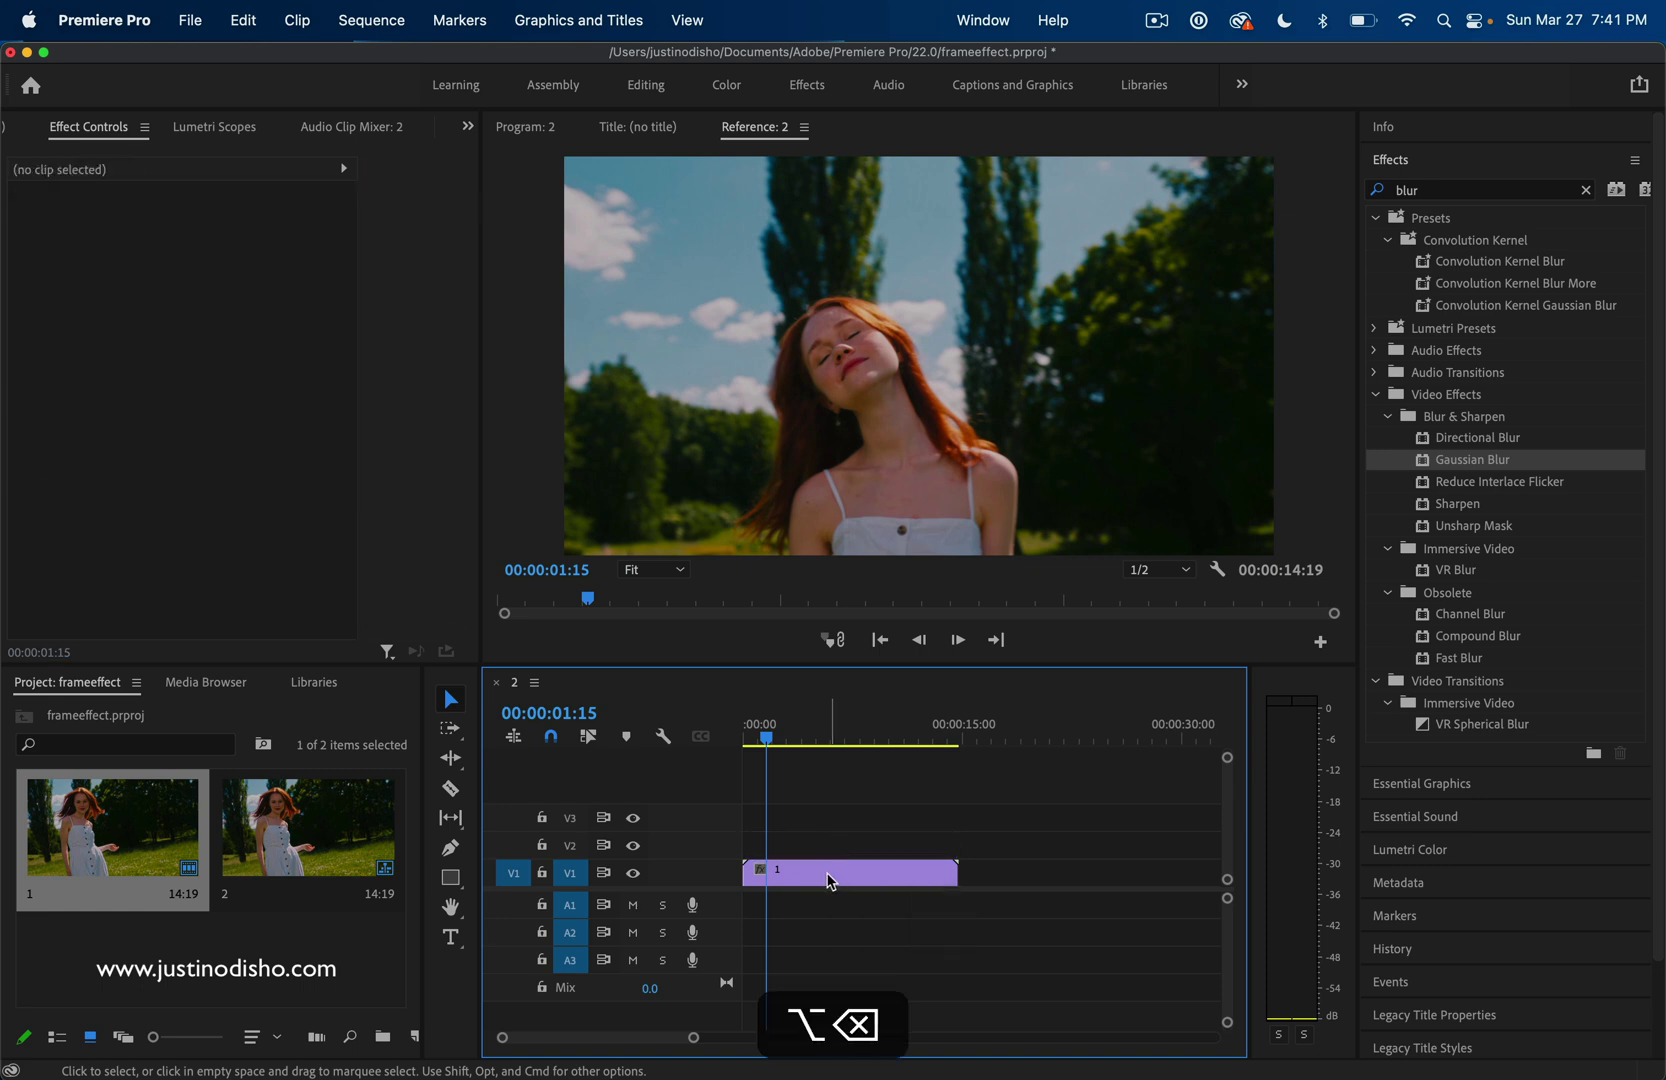
pyautogui.moveTo(830, 881); pyautogui.dragTo(824, 860)
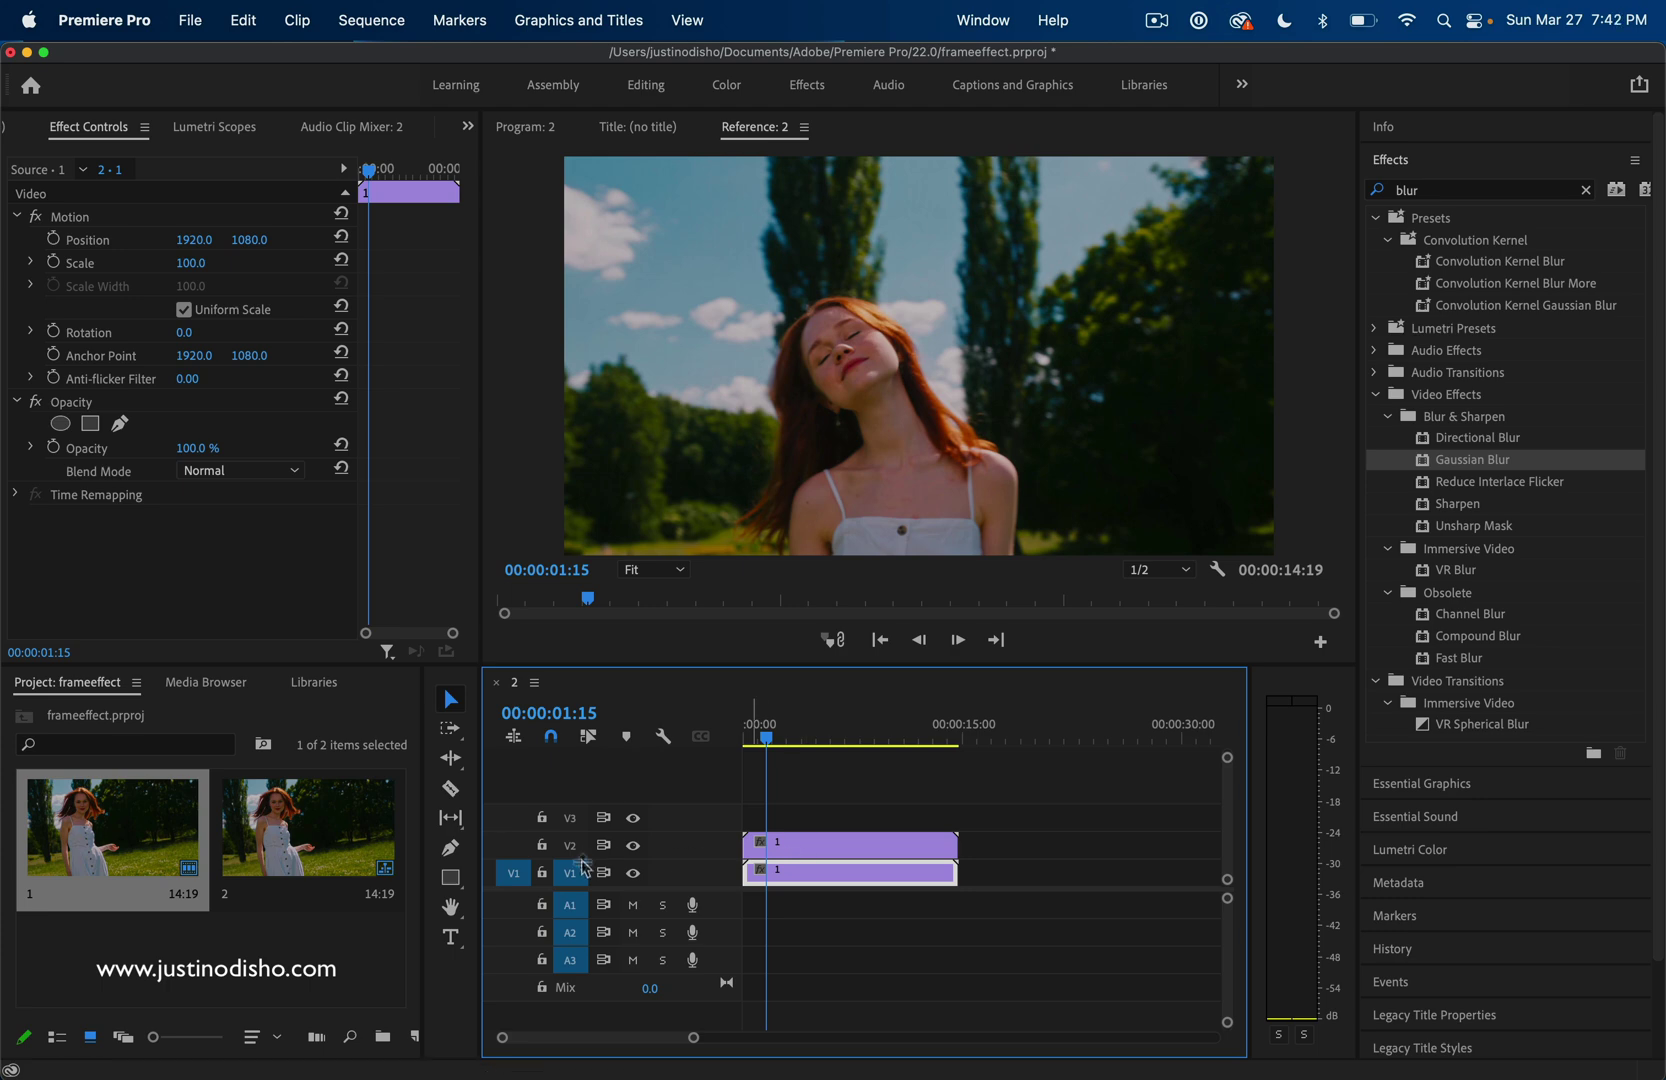
# Nudge the V2 copy's Scale up to 105.0 in Effect Controls.
pyautogui.click(768, 846)
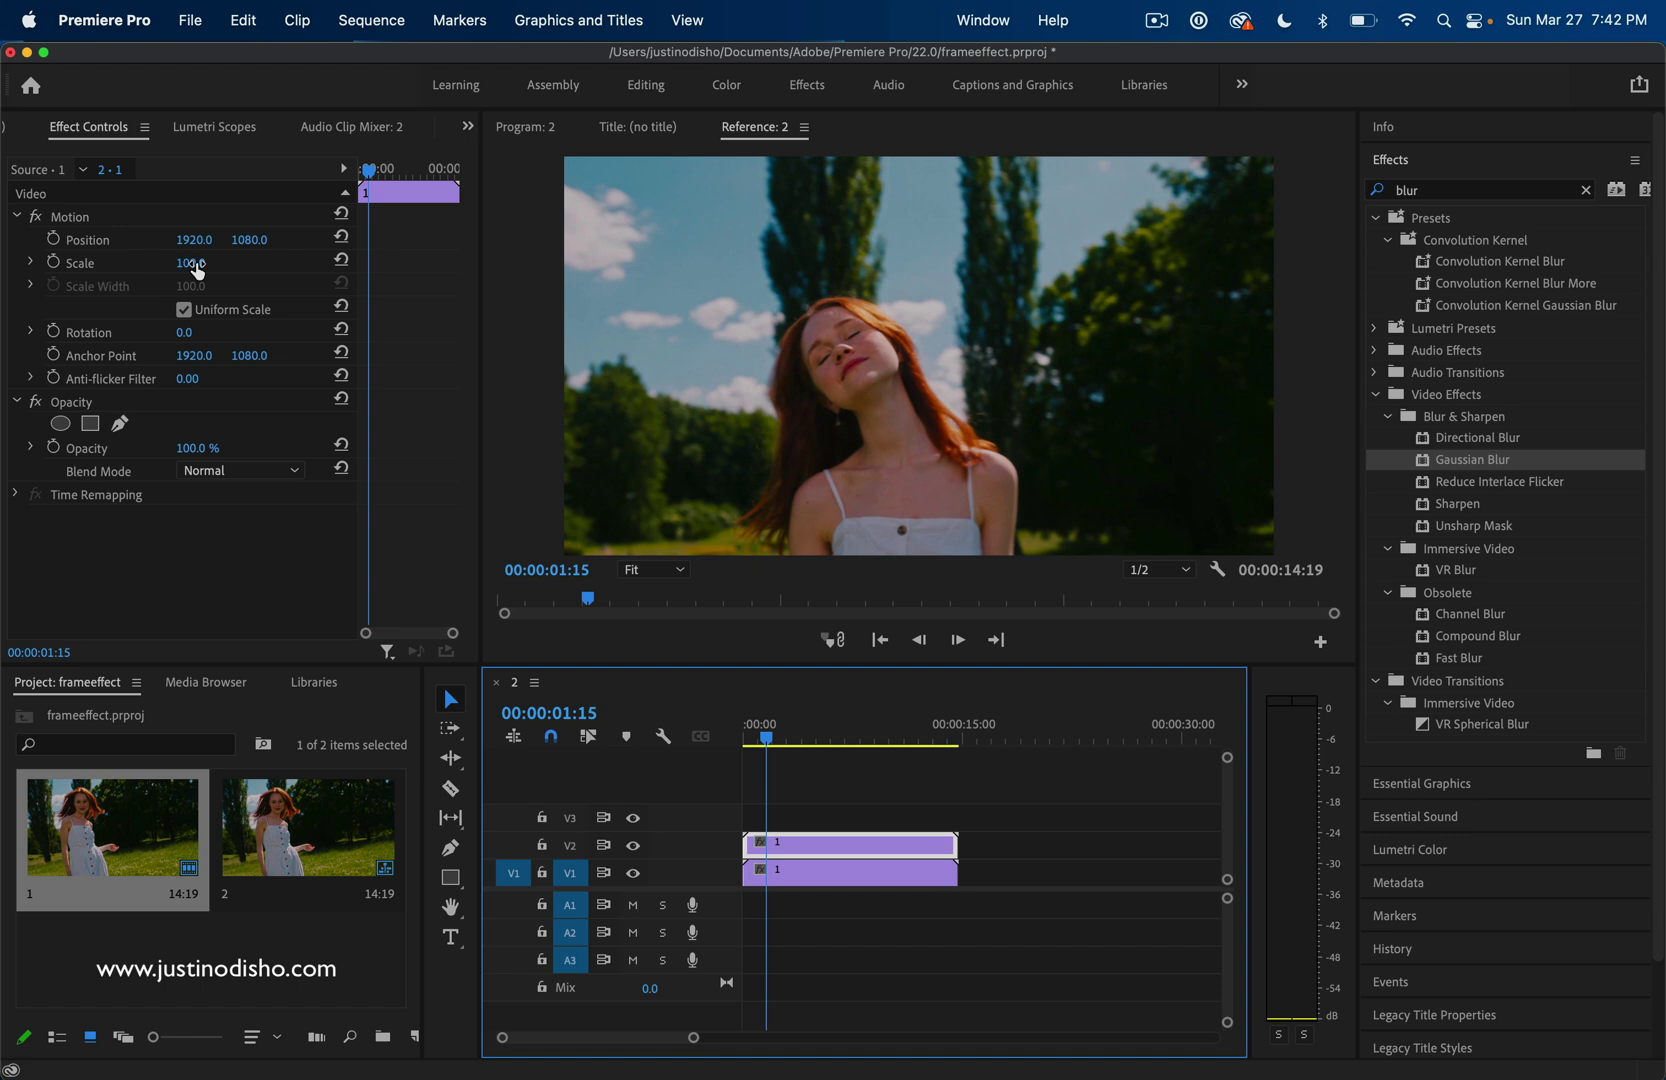
pyautogui.click(198, 266)
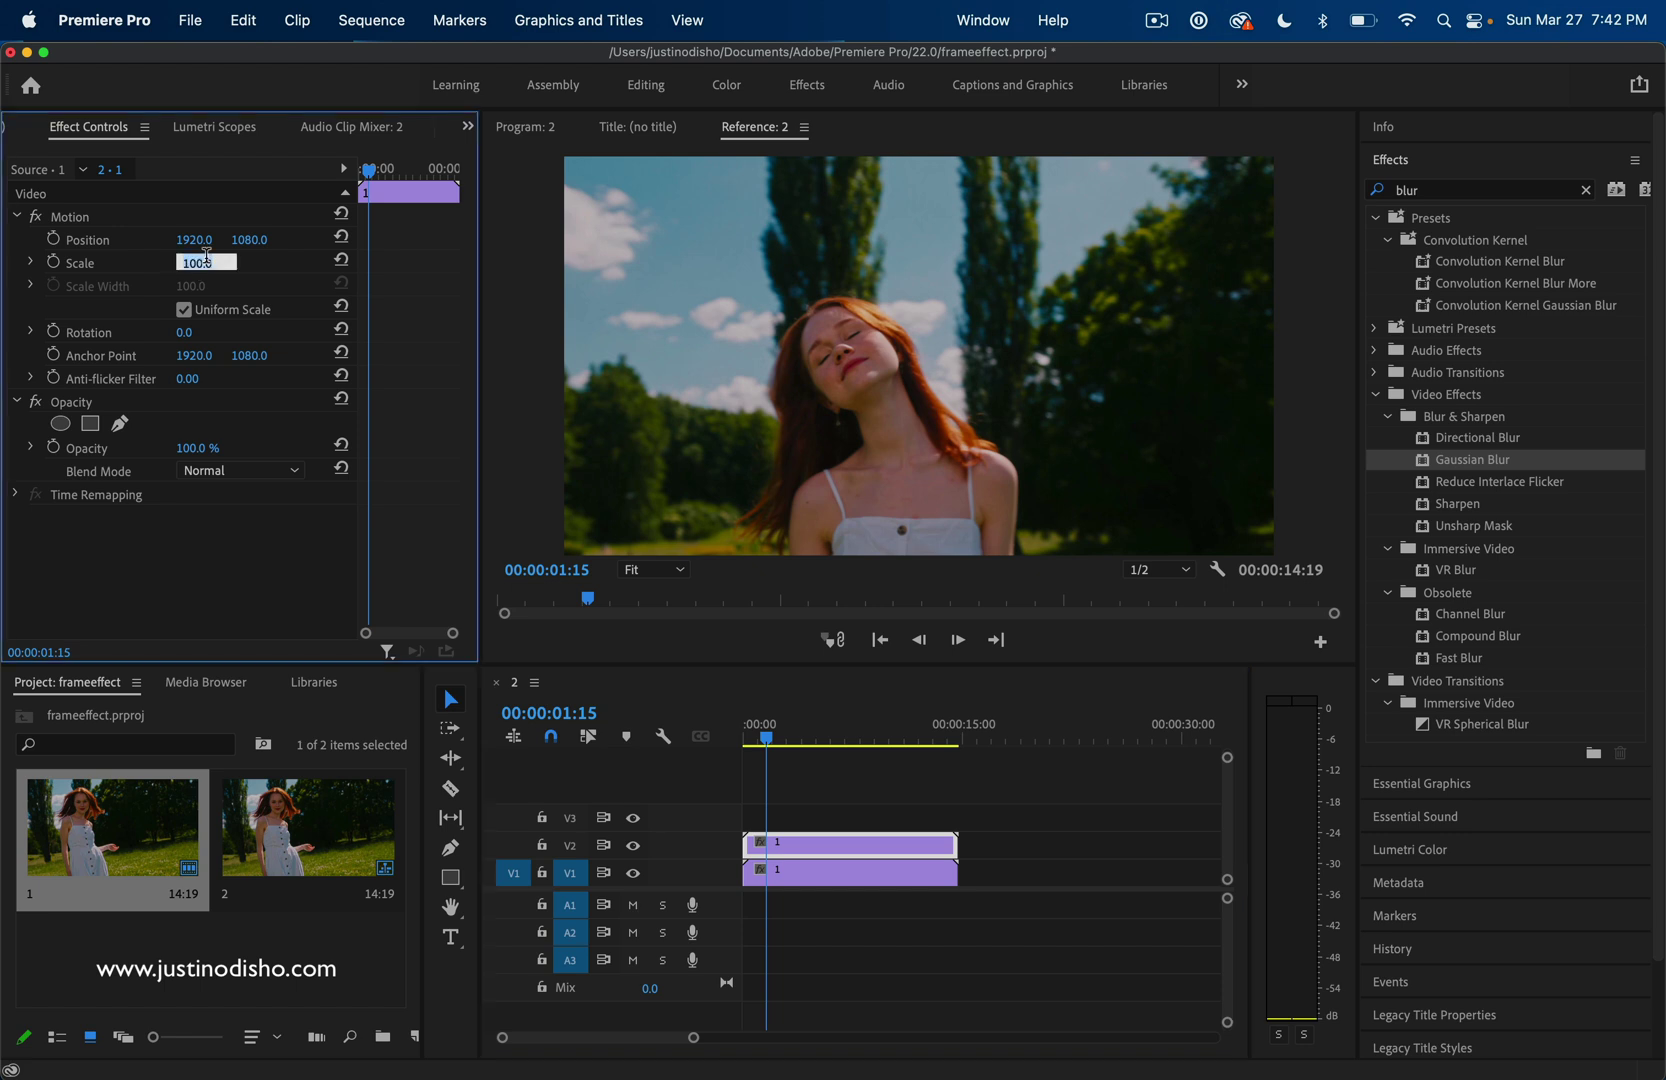
pyautogui.press('Up')
pyautogui.press('Up')
pyautogui.press('Up')
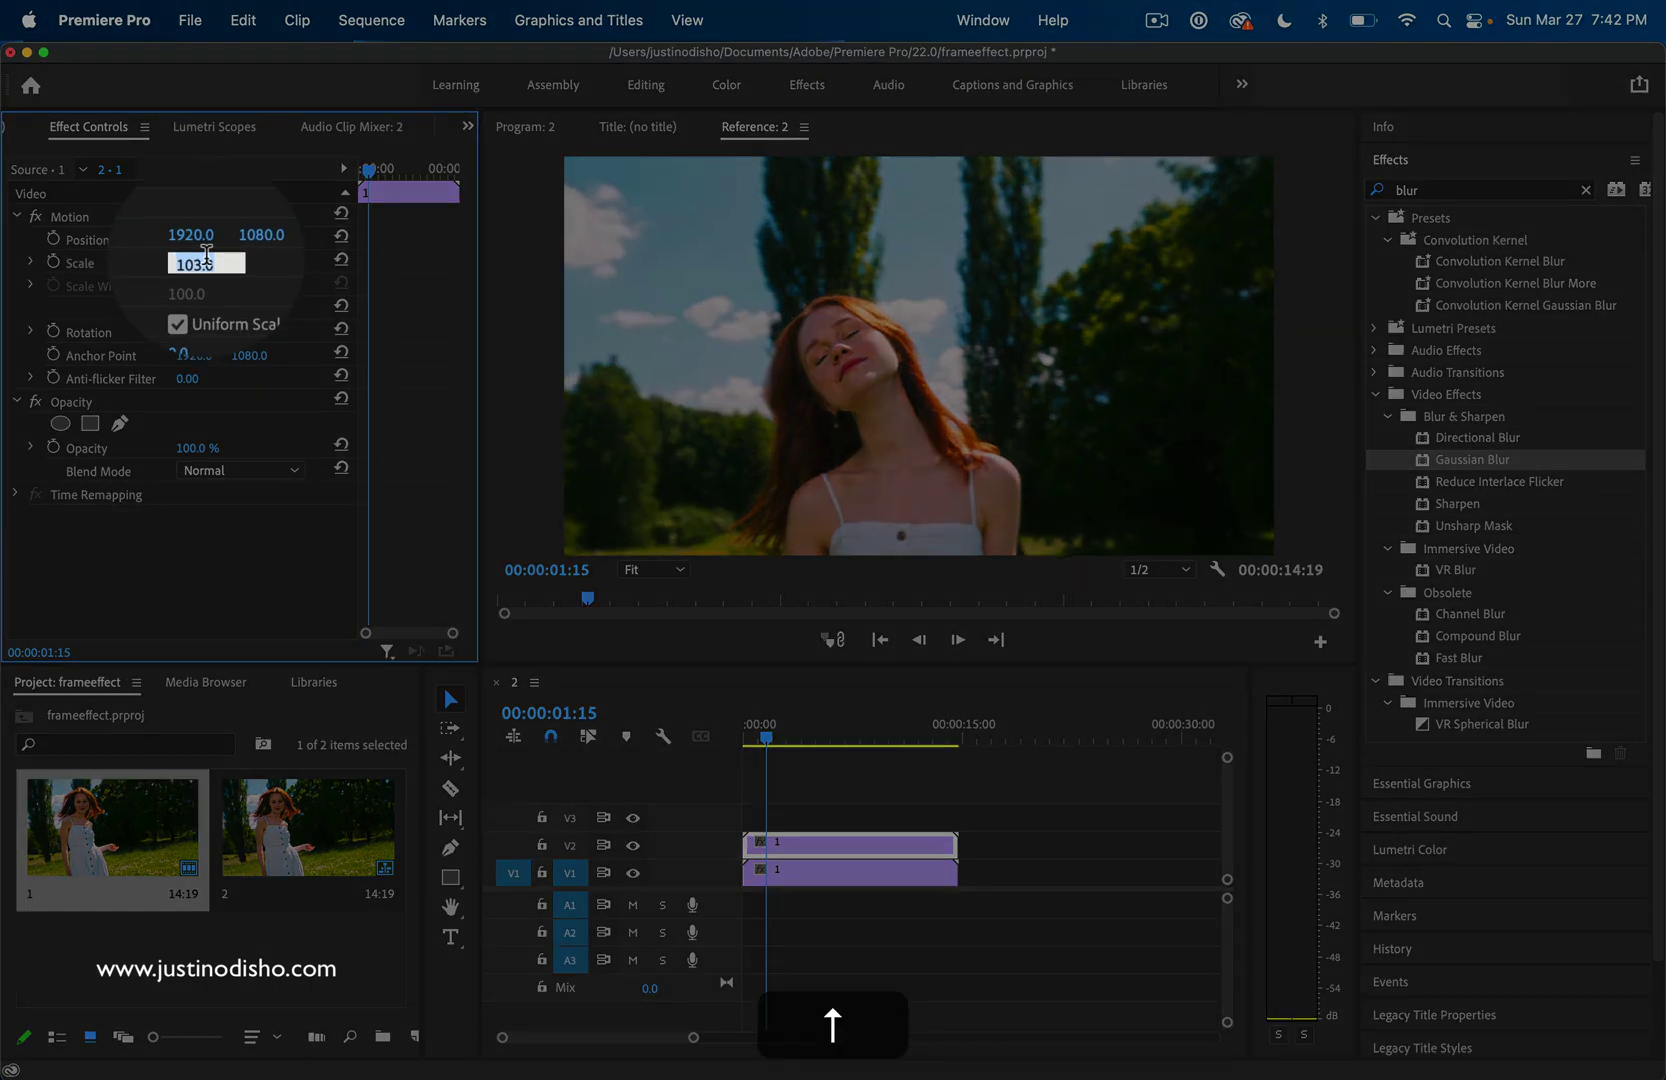
pyautogui.press('Up')
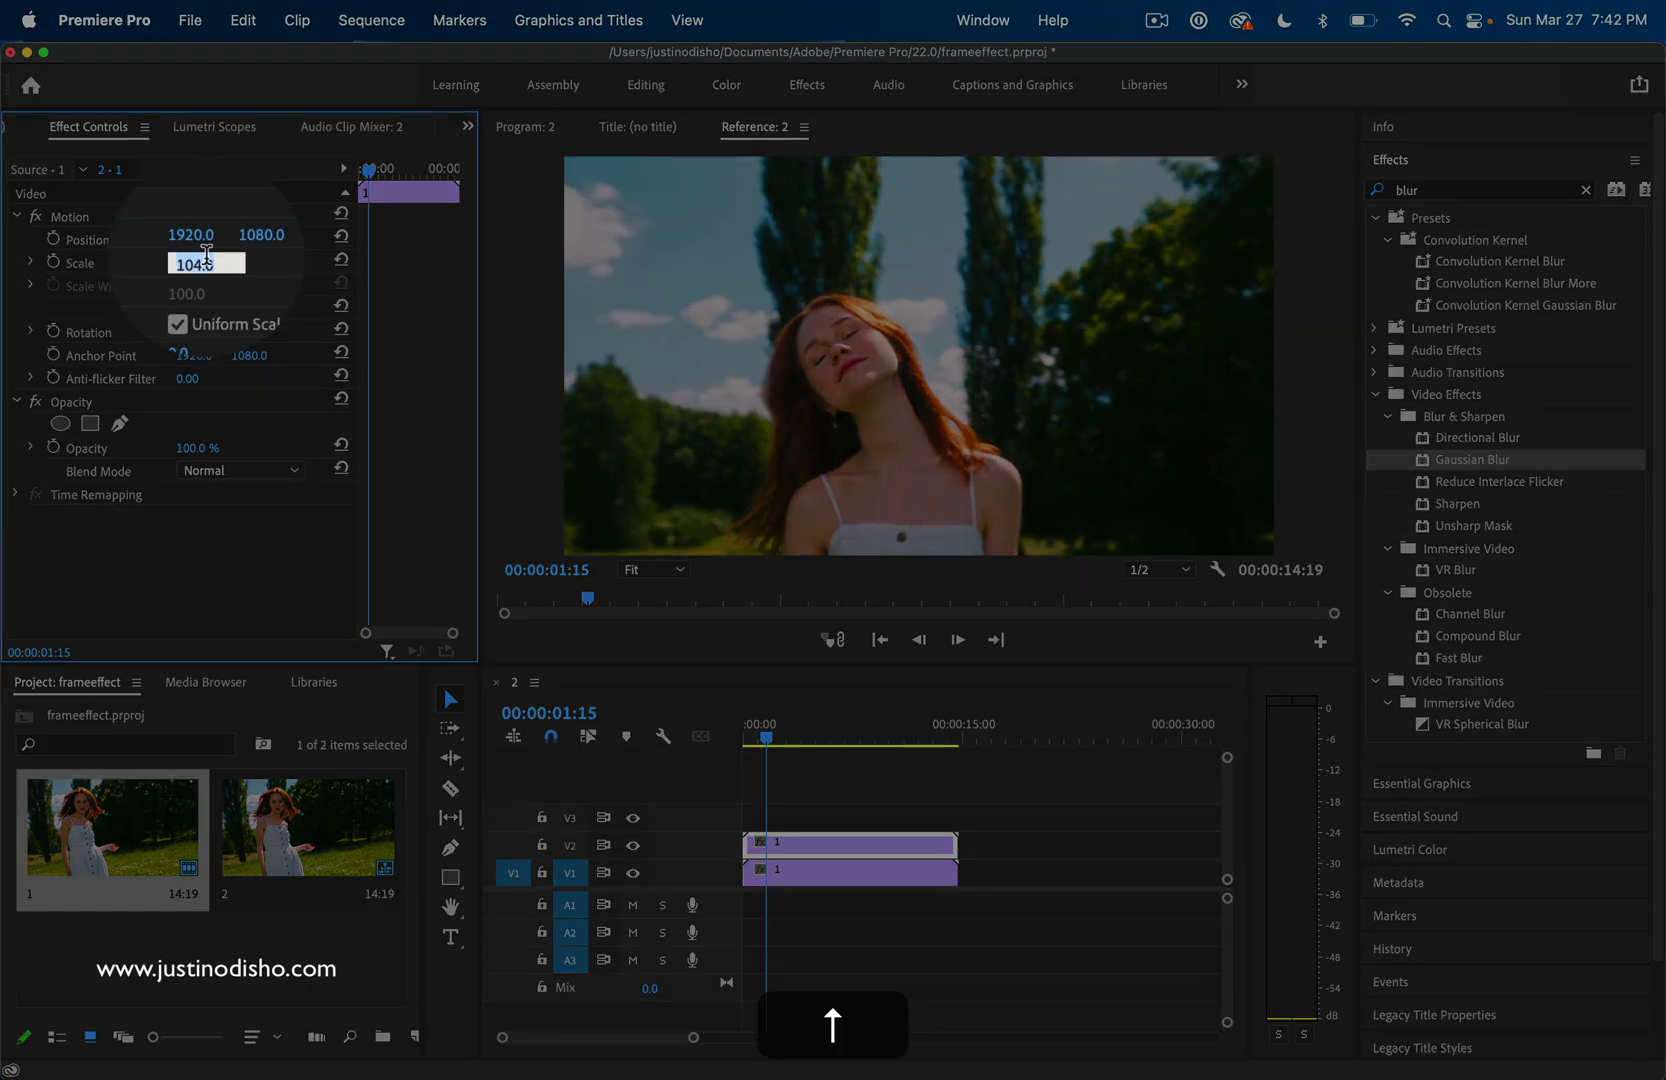
pyautogui.press('Up')
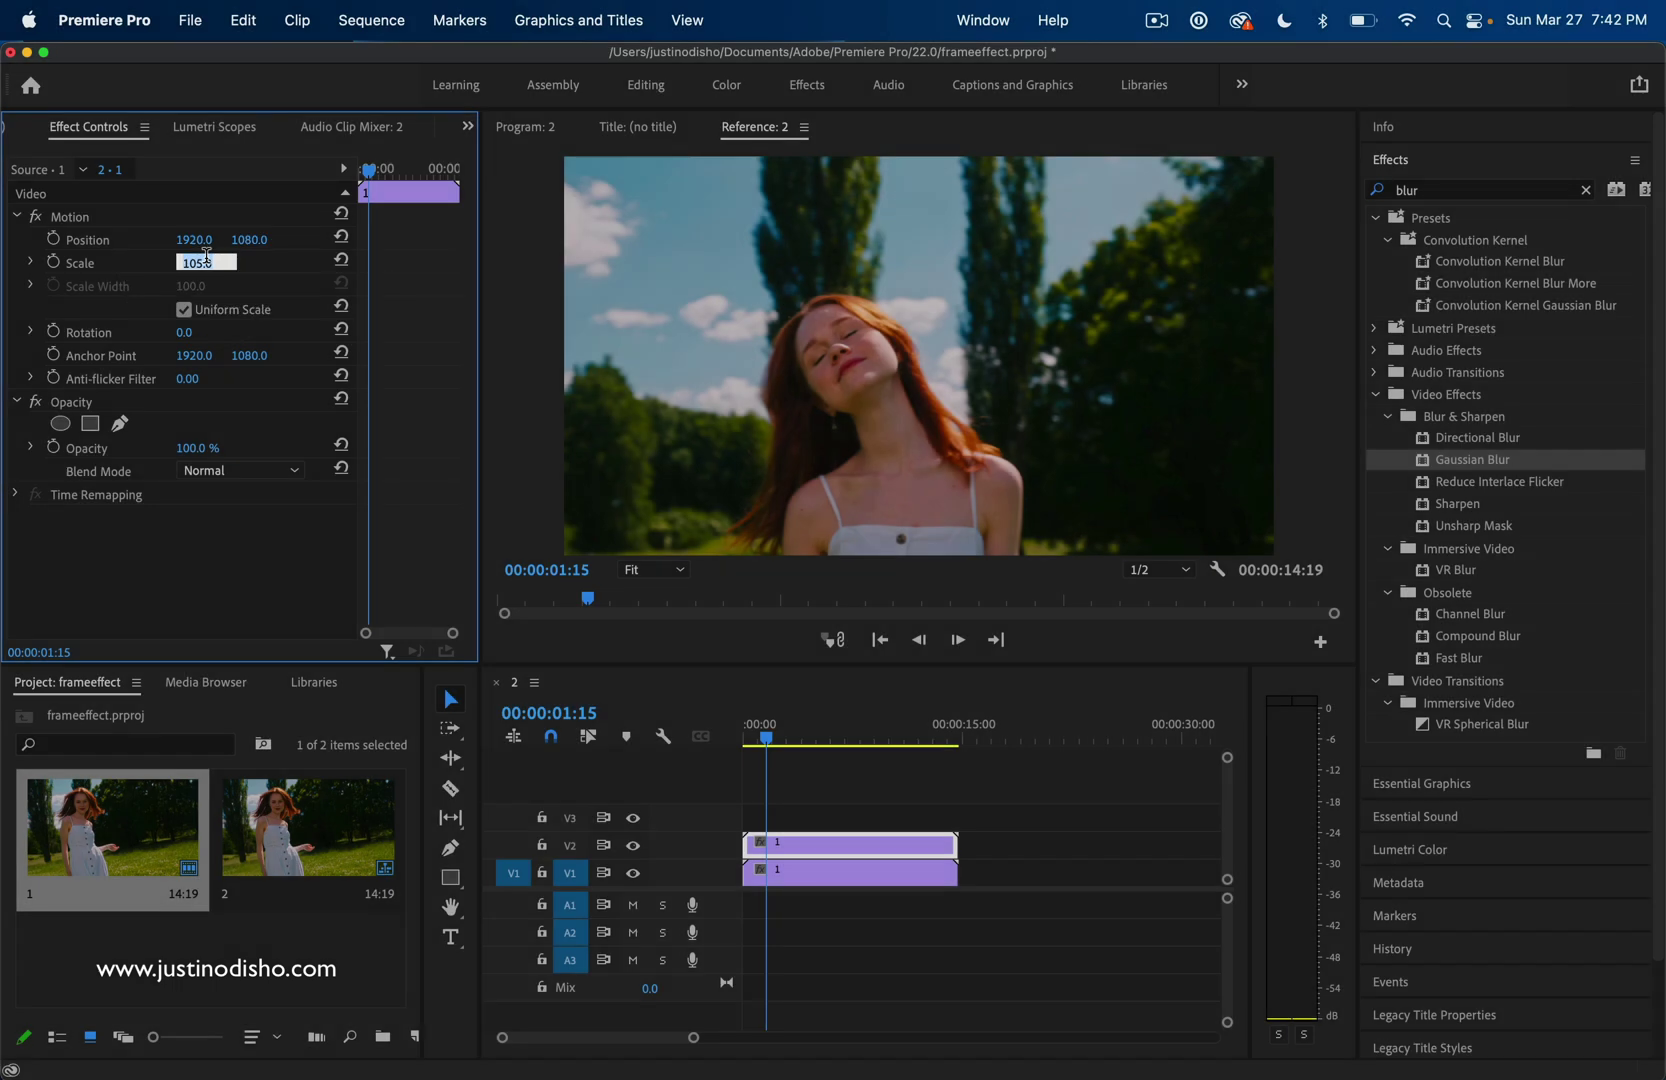
pyautogui.click(290, 323)
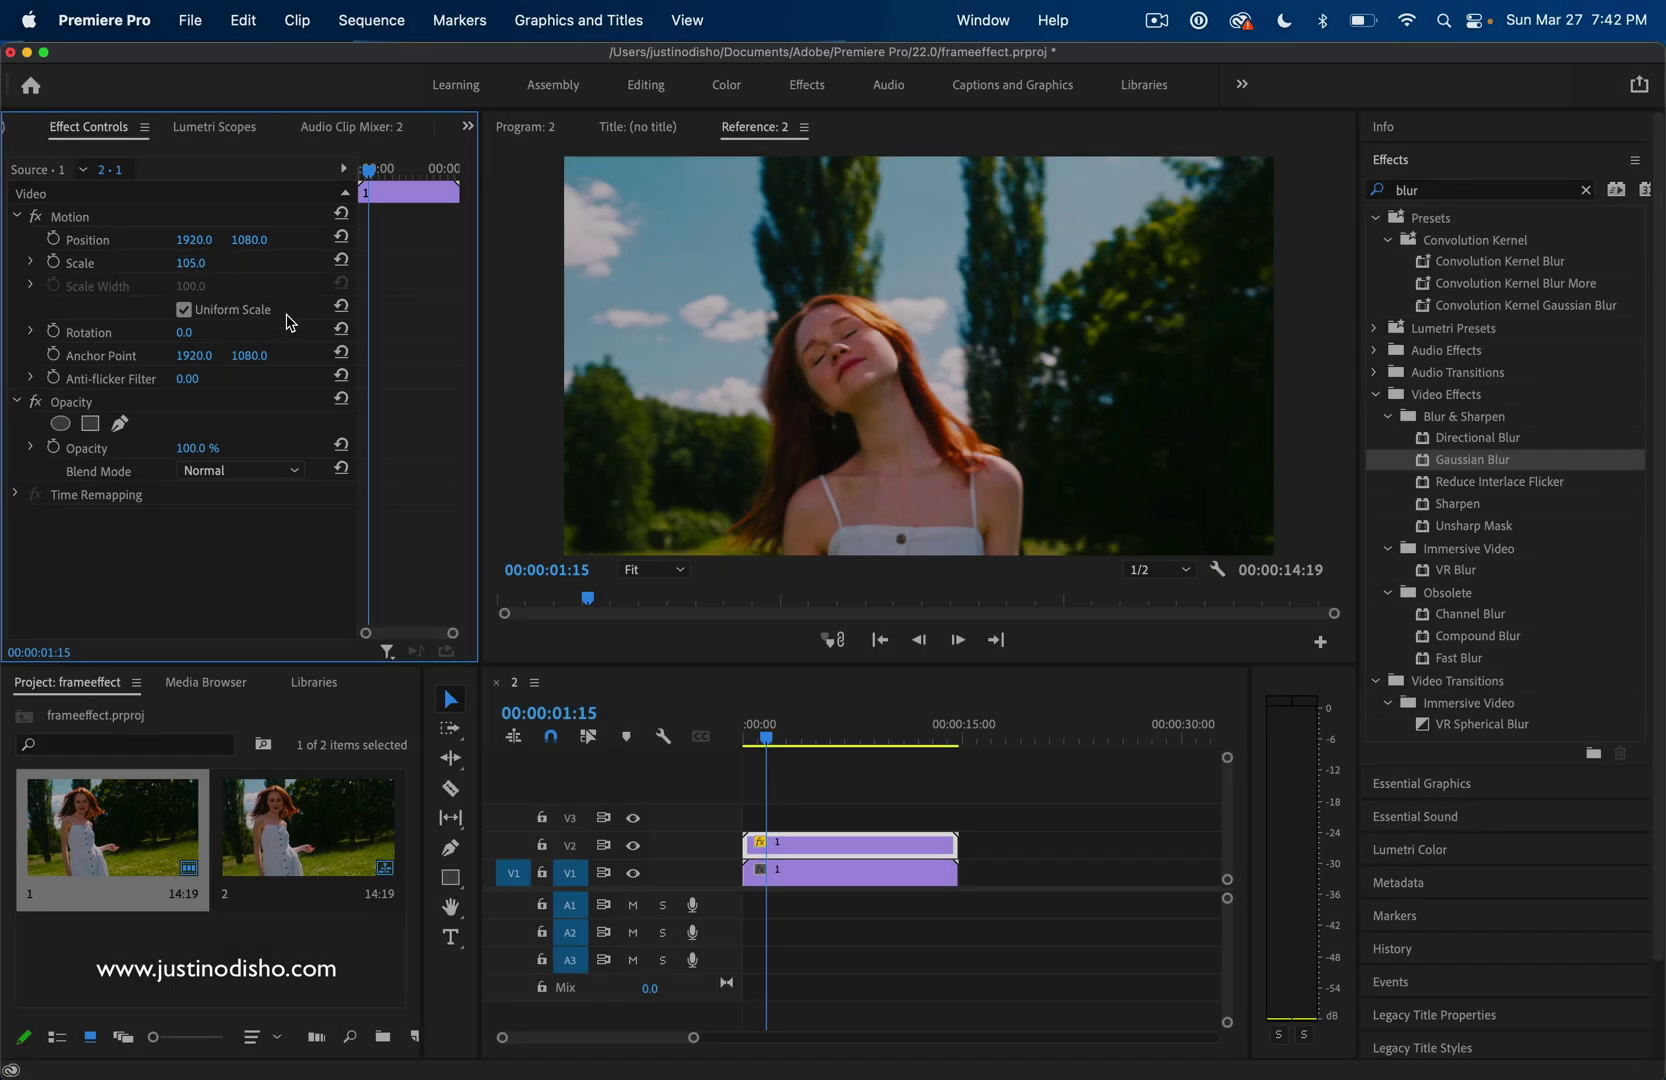
# Set the V2 copy's Opacity to 70%, then hide V2 at 00:00:04:19 to compare with the original.
pyautogui.click(104, 458)
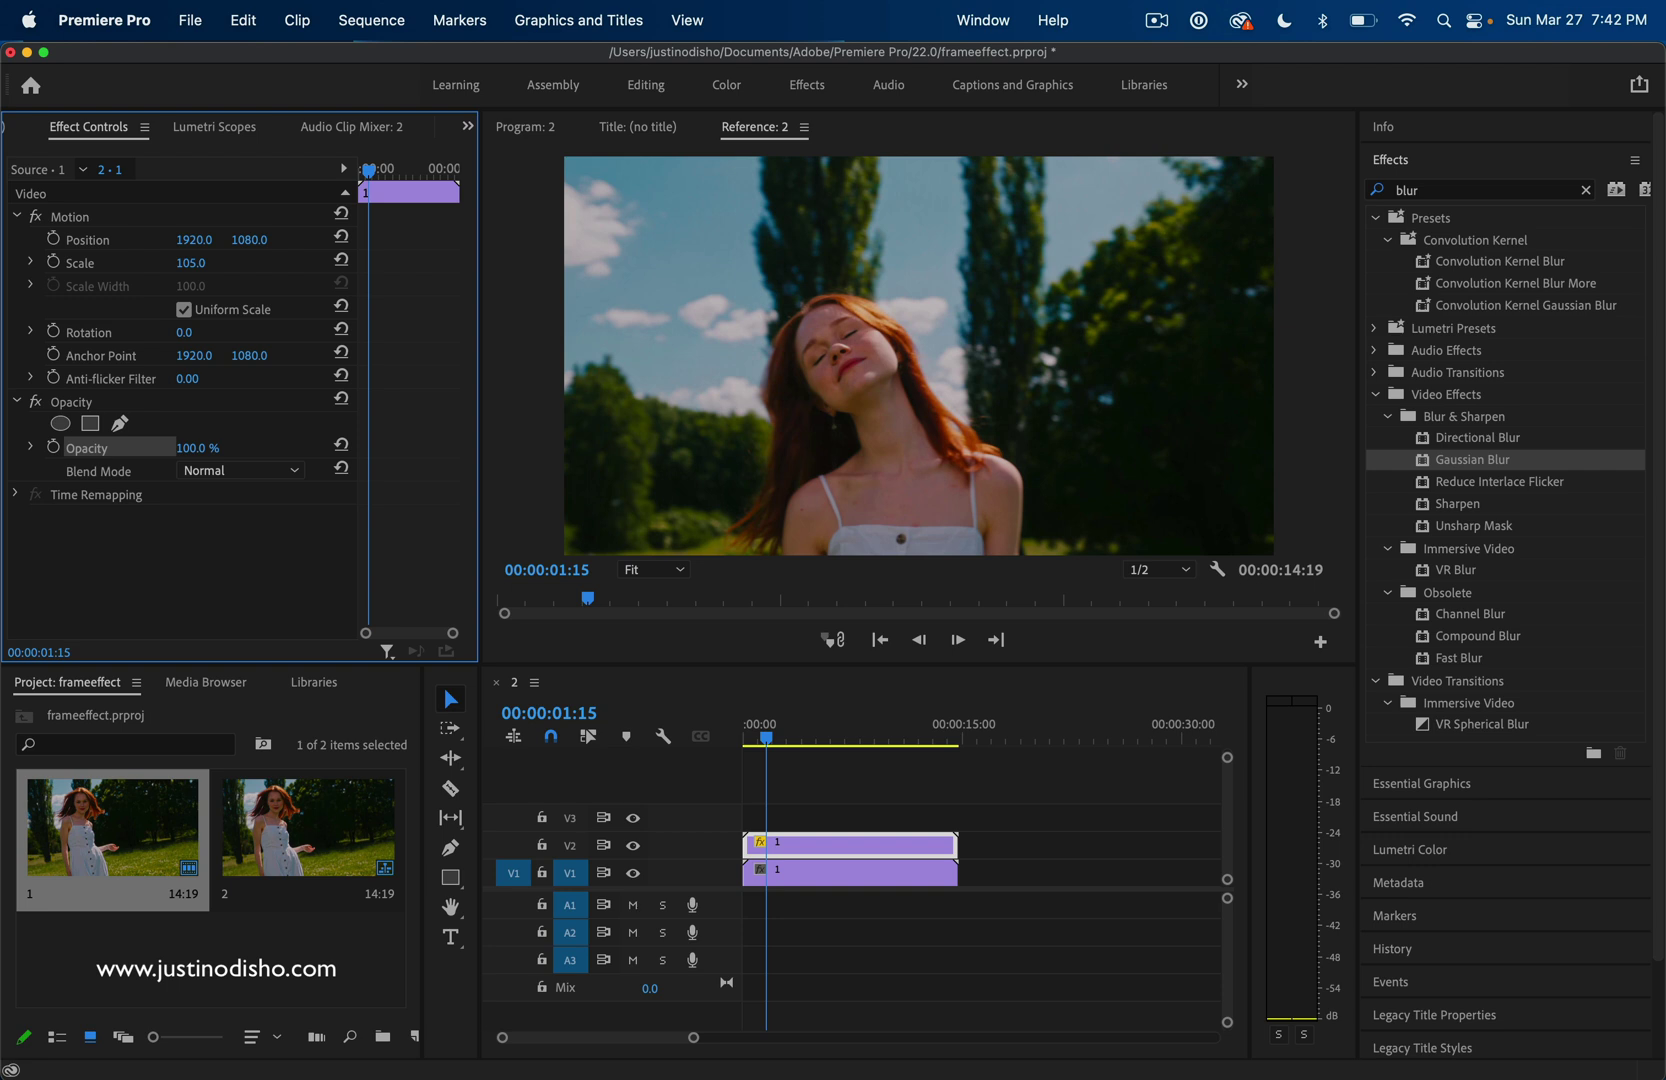
pyautogui.moveTo(197, 448)
pyautogui.mouseDown()
pyautogui.moveTo(154, 448)
pyautogui.moveTo(203, 448)
pyautogui.mouseUp()
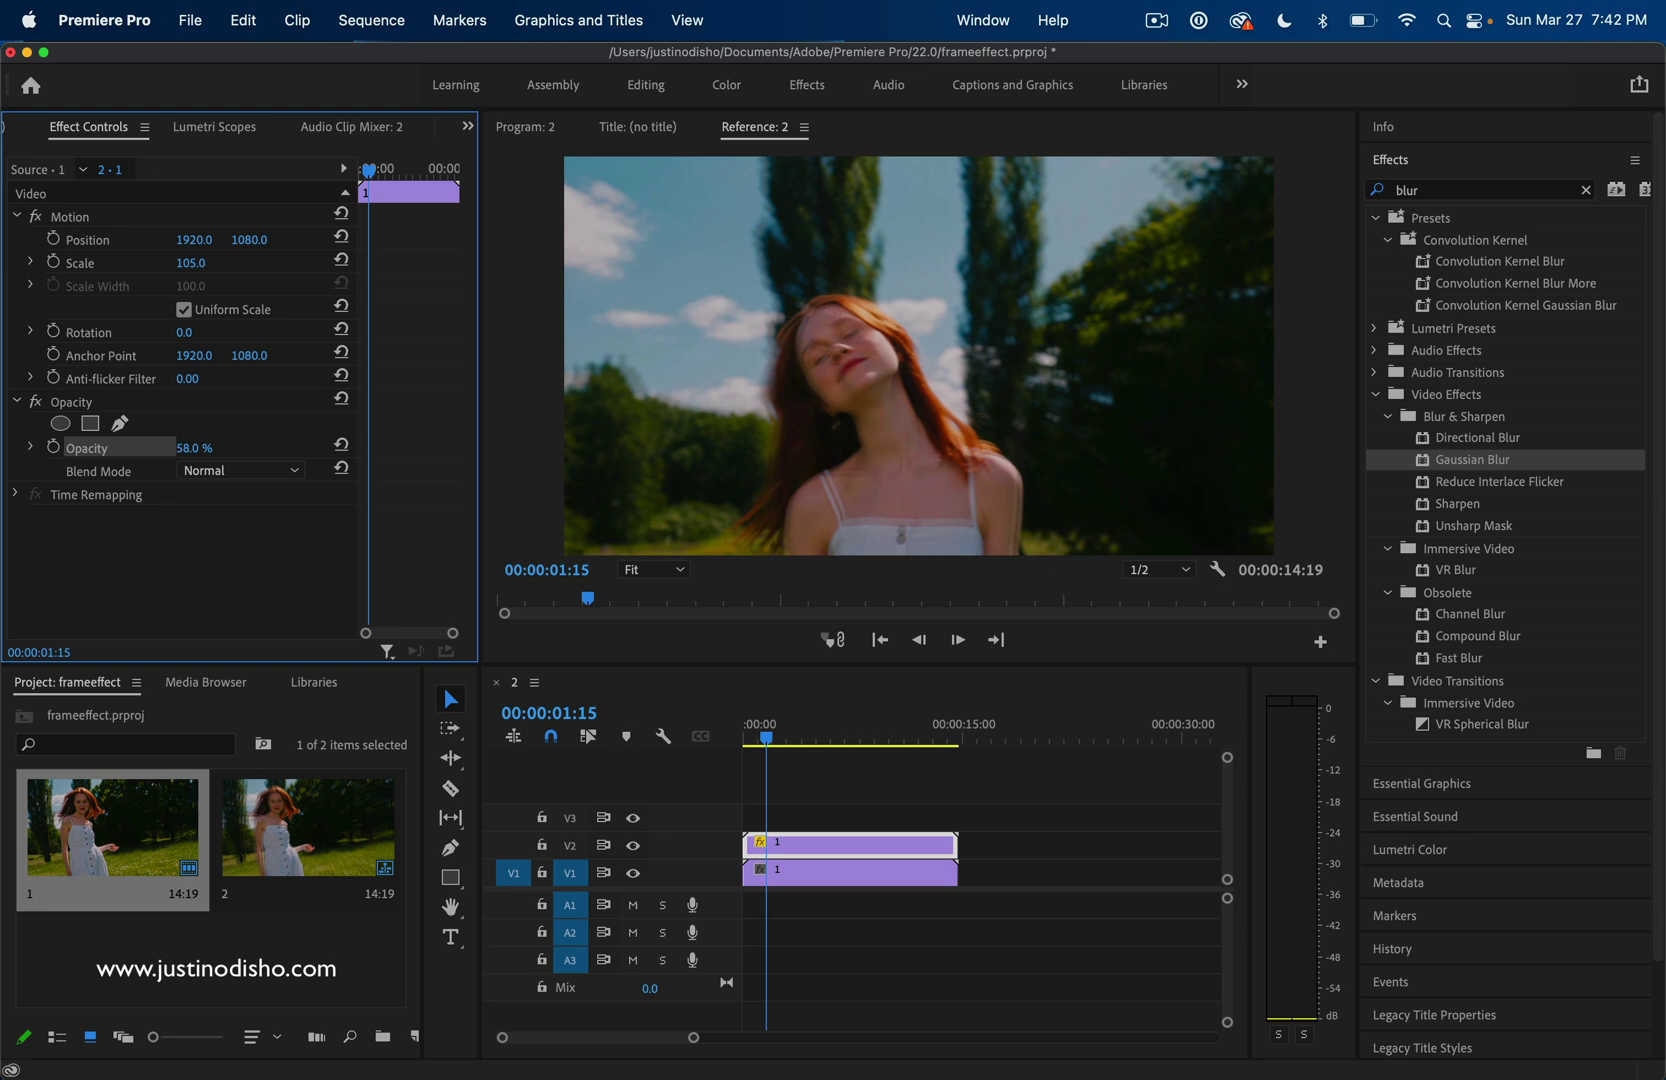
pyautogui.moveTo(762, 390); pyautogui.dragTo(893, 410)
pyautogui.click(813, 737)
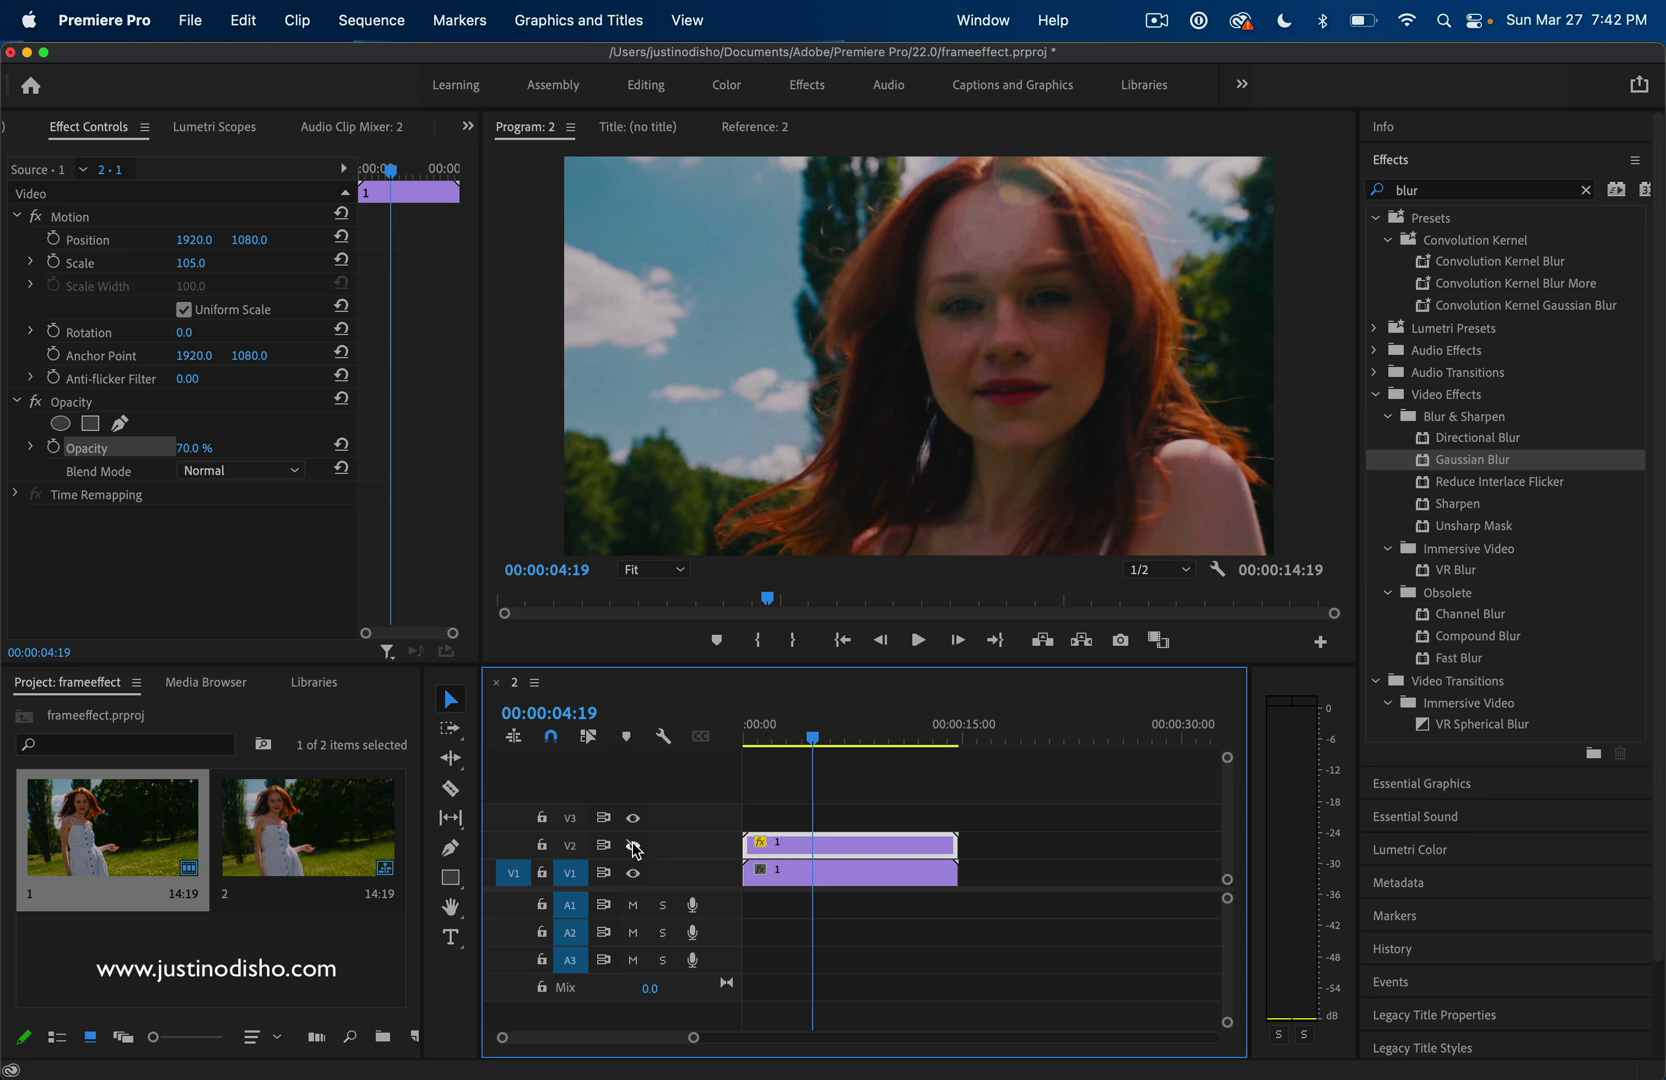
pyautogui.click(634, 846)
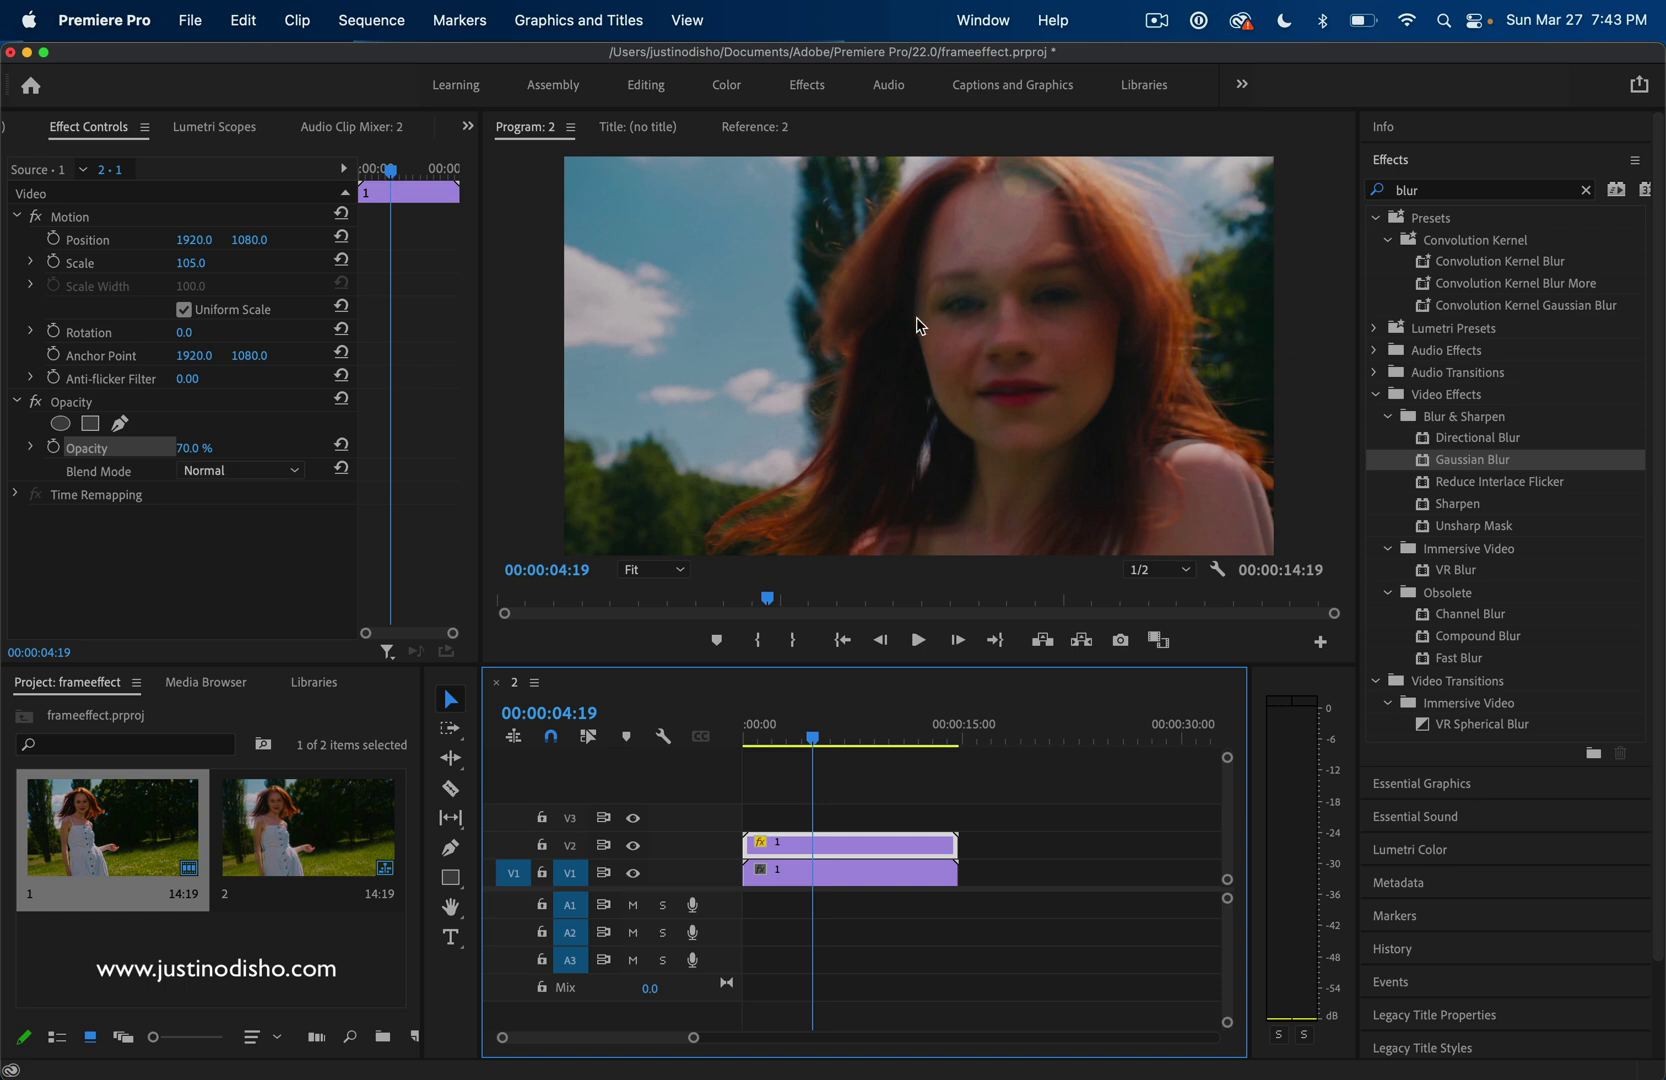
# Try the Screen and Color Dodge blend modes on the V2 copy, settling on Screen.
pyautogui.click(242, 470)
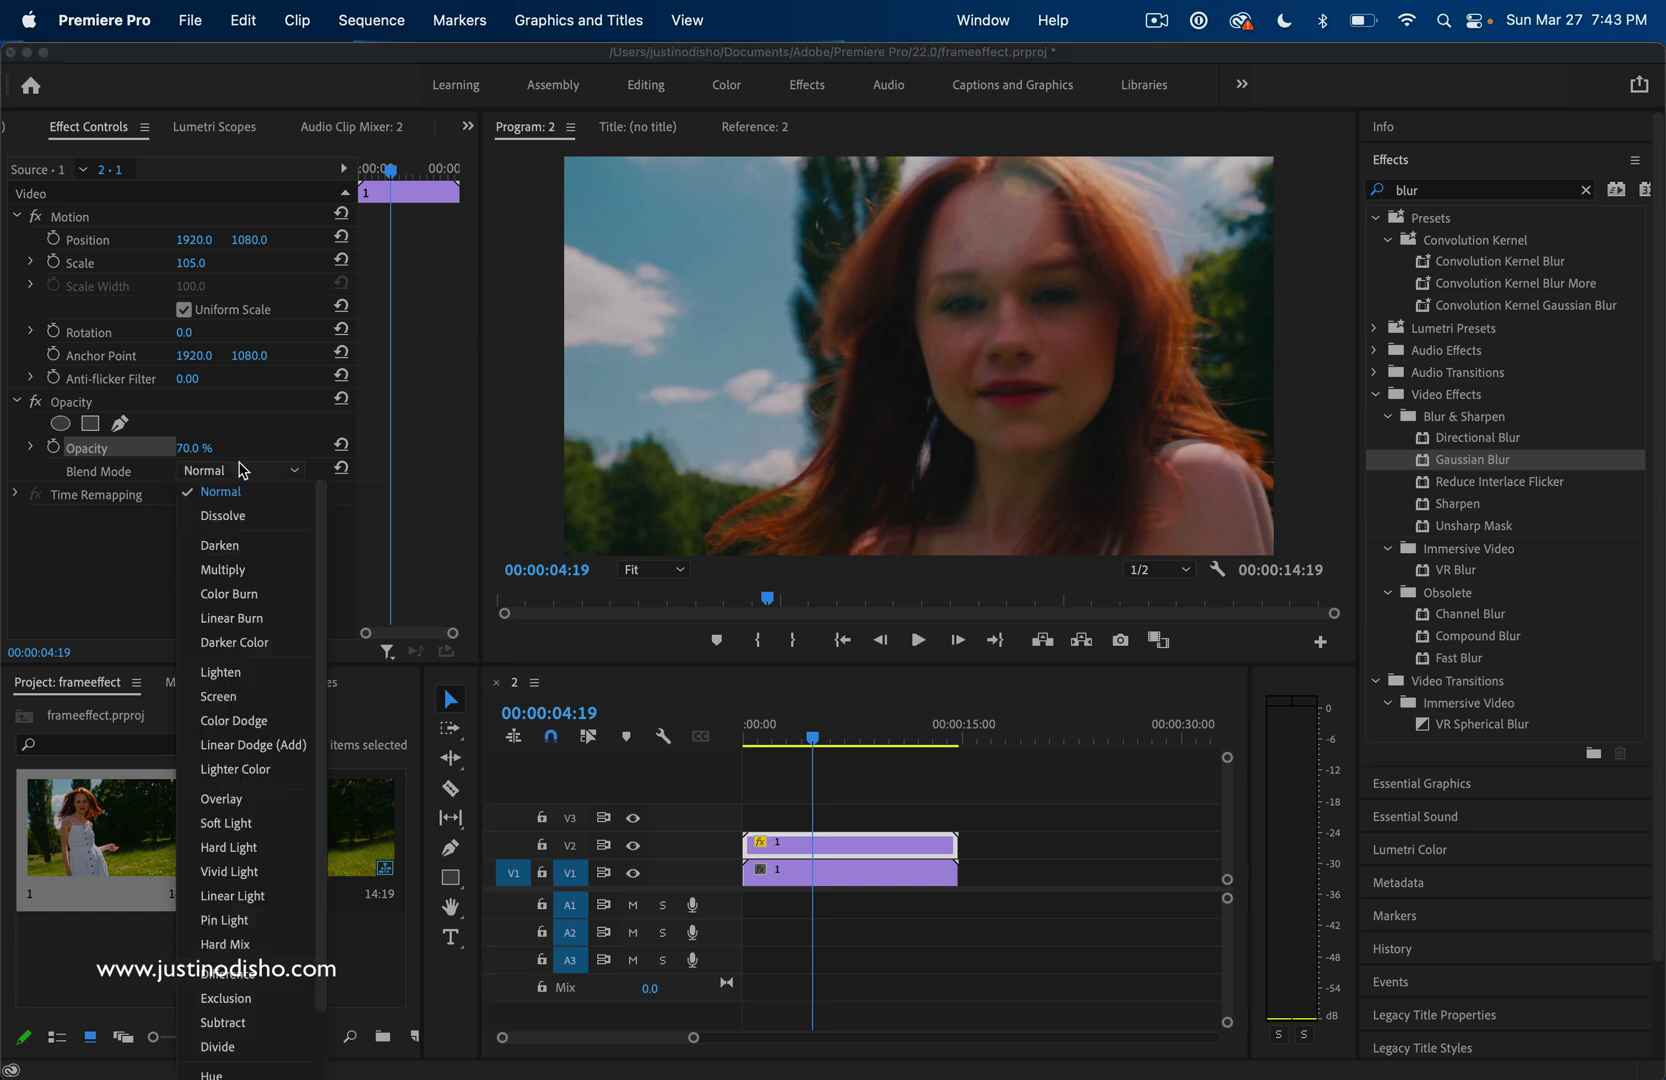
pyautogui.click(224, 702)
pyautogui.click(240, 474)
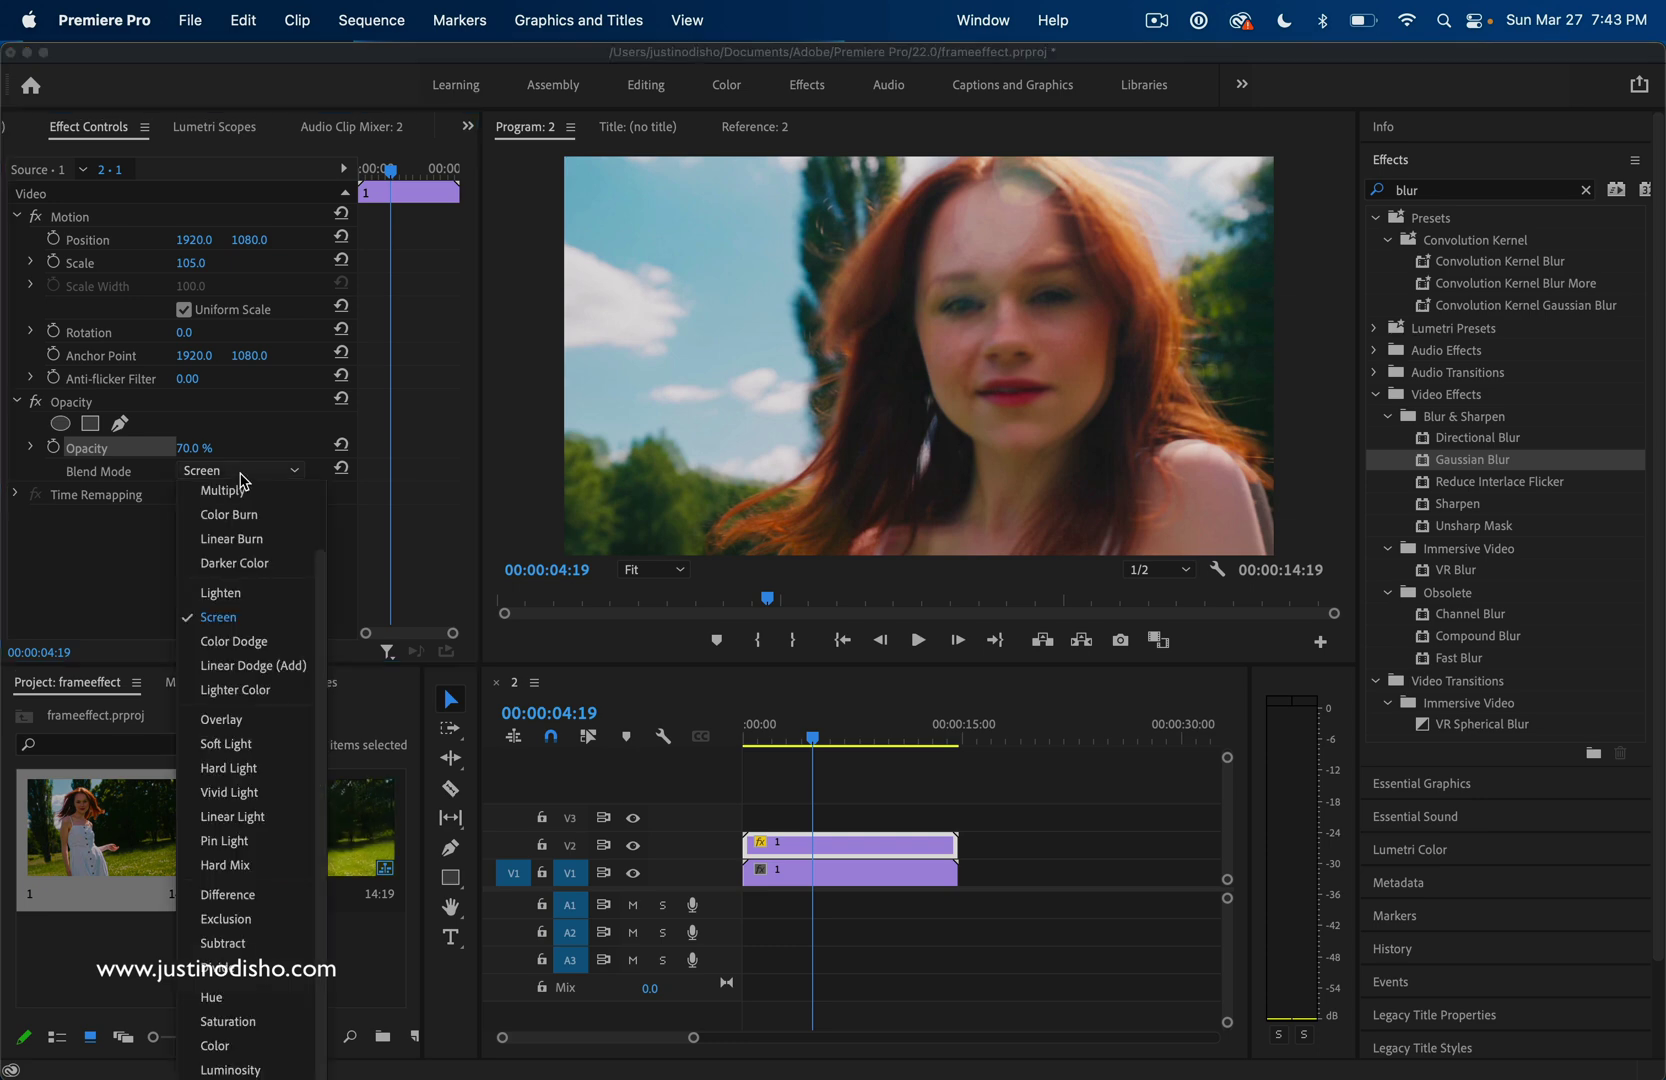
pyautogui.click(234, 641)
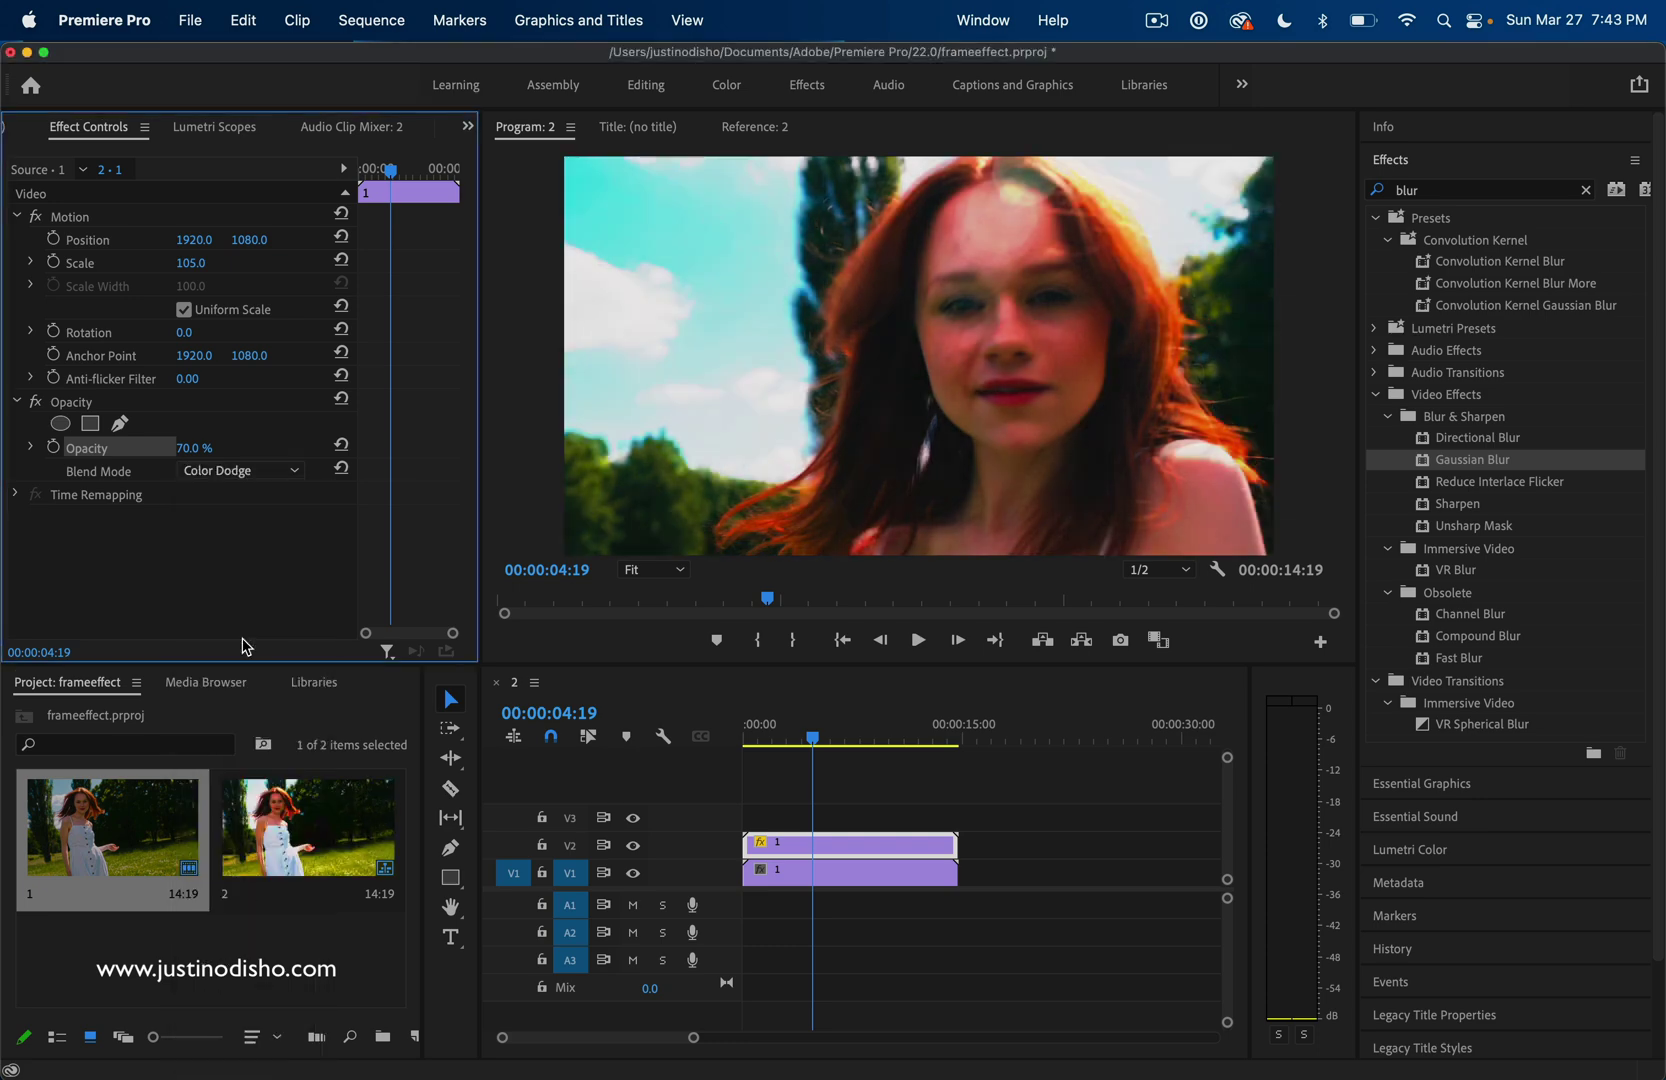
pyautogui.click(291, 470)
pyautogui.click(244, 620)
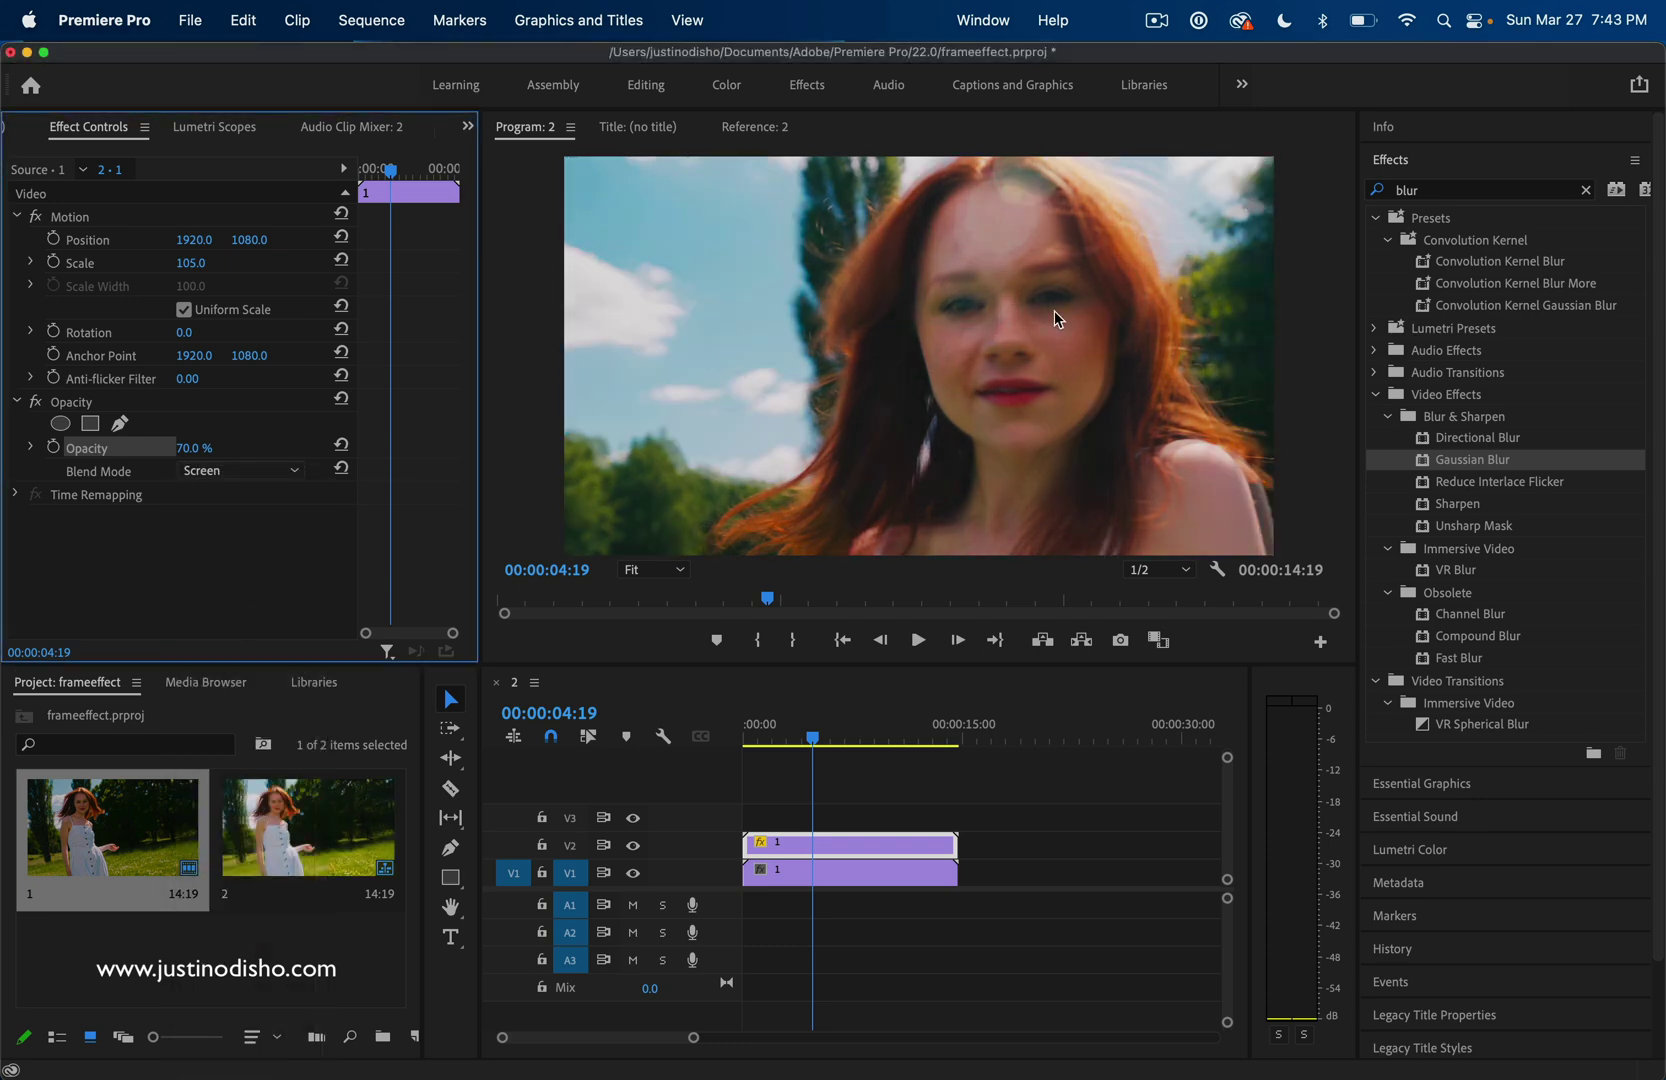
# Deselect the clip and play the sequence briefly to preview the Screen blend.
pyautogui.click(854, 798)
pyautogui.press('space')
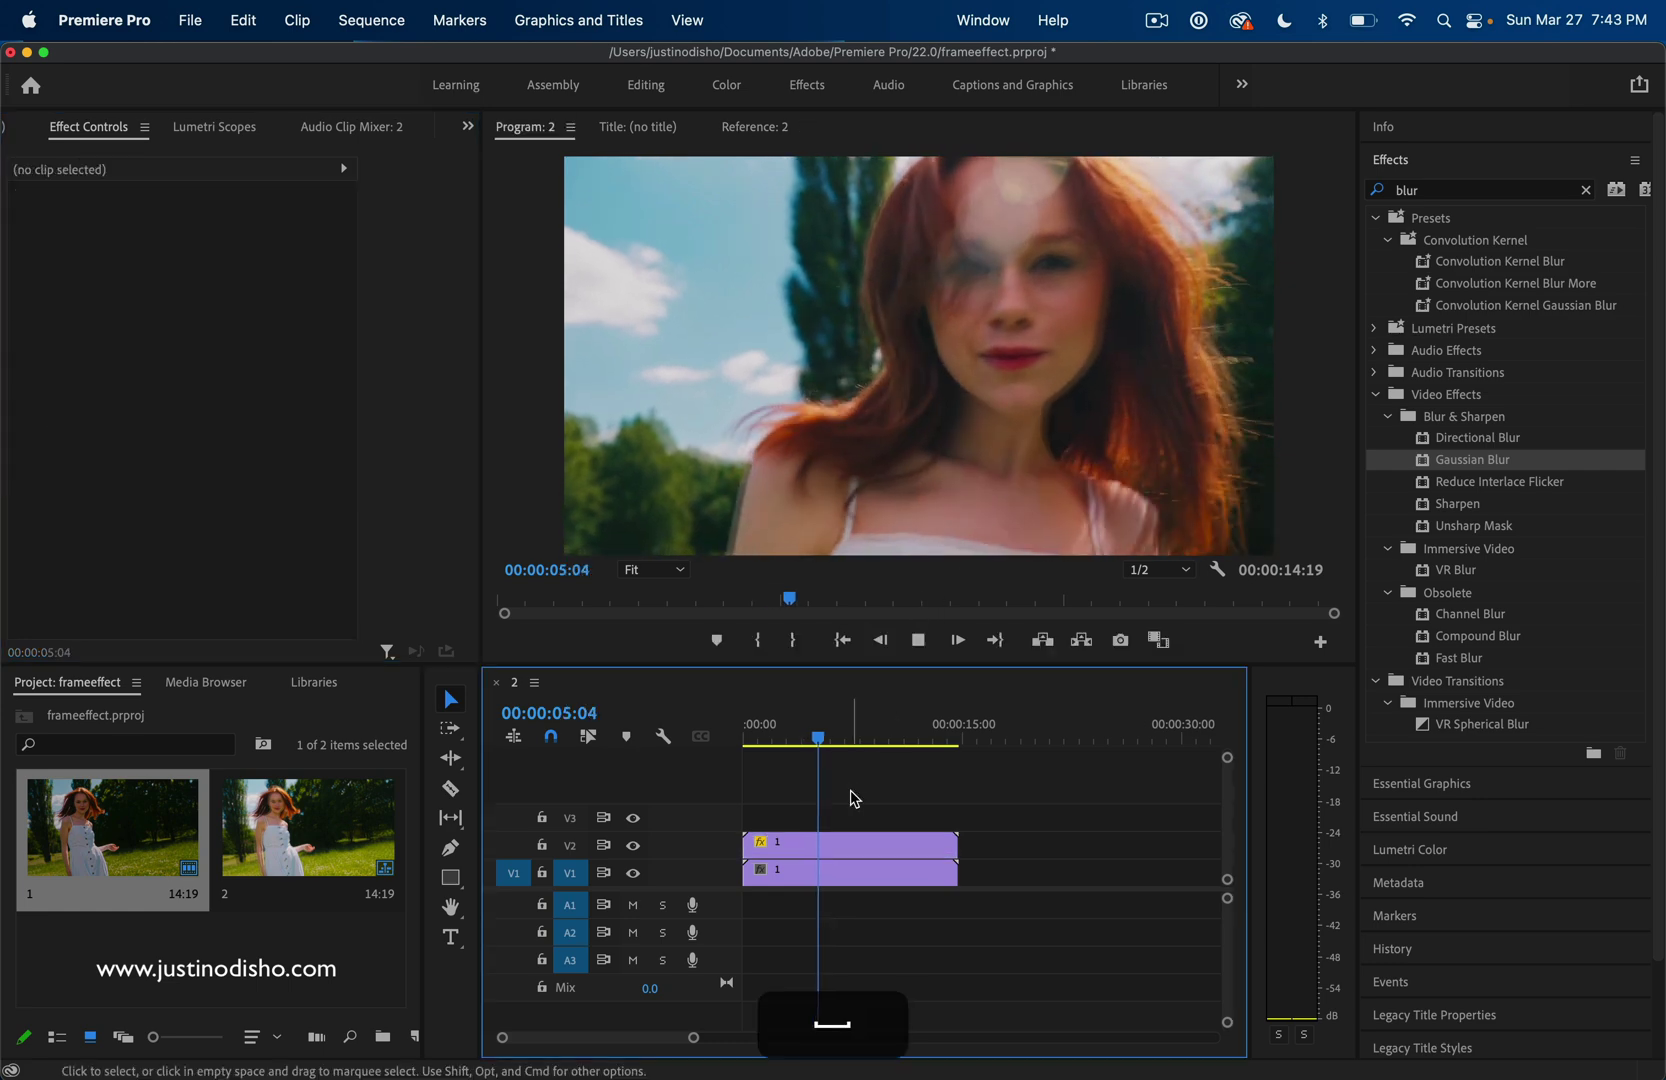
pyautogui.press('space')
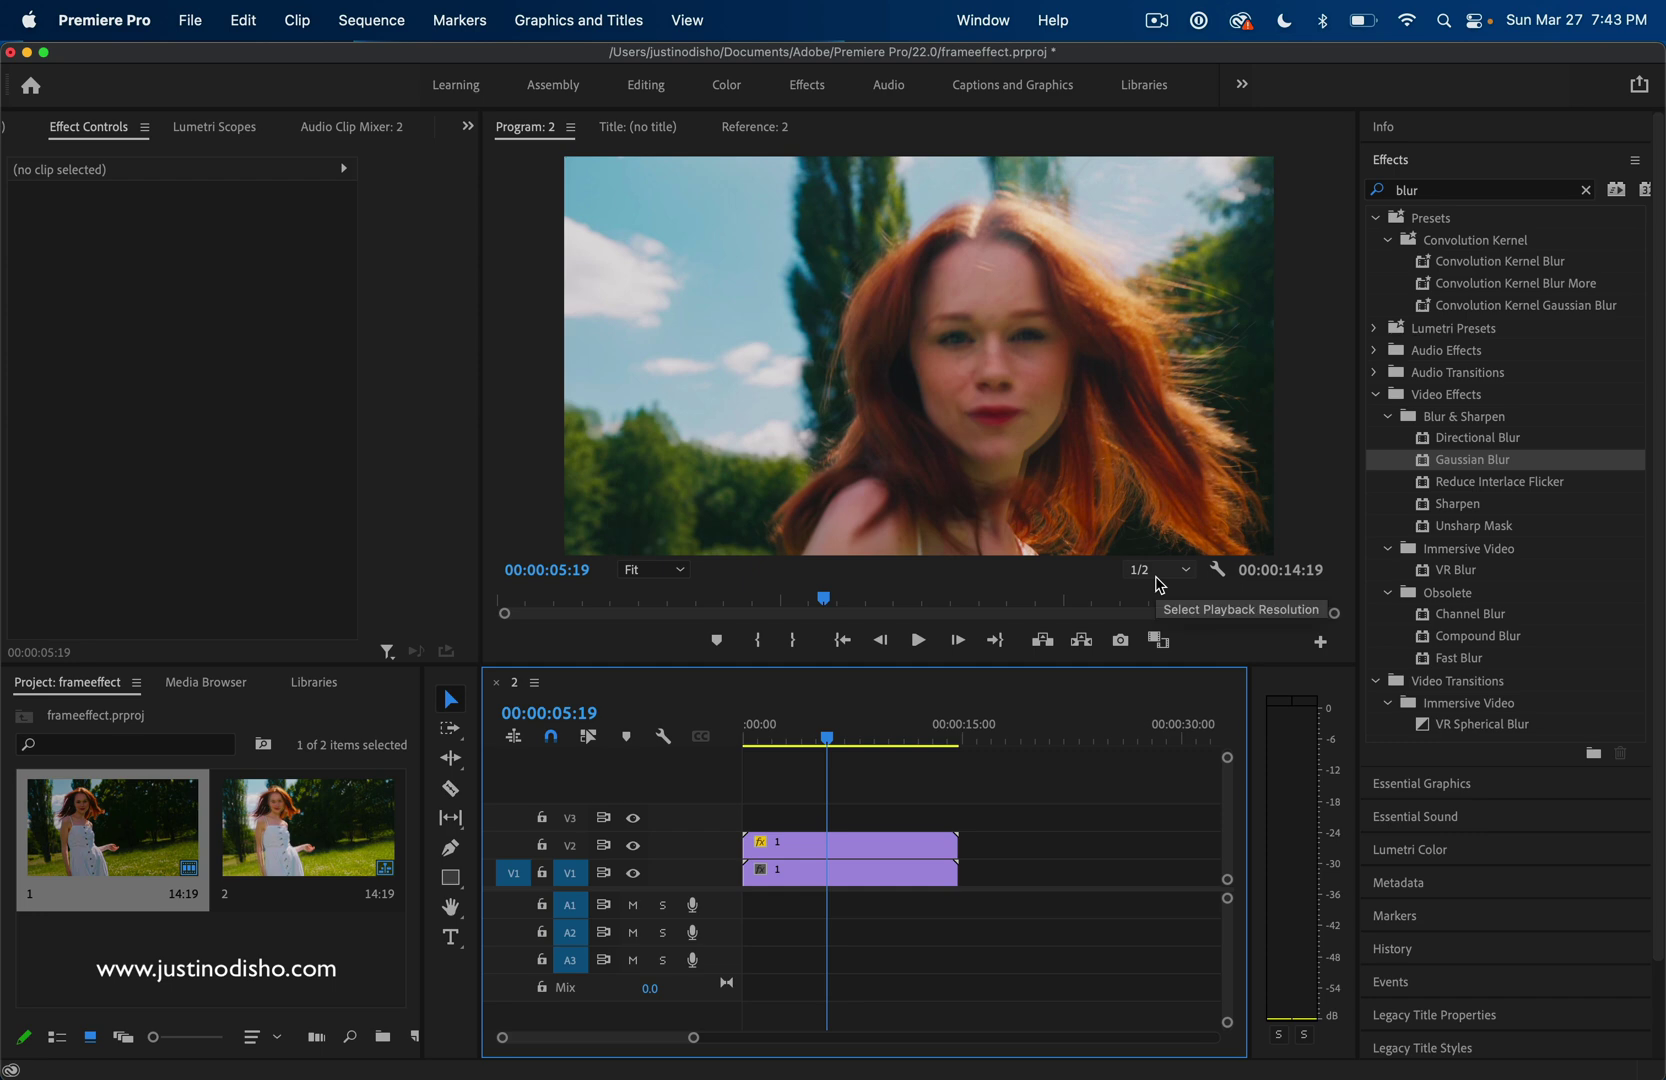
# Apply Gaussian Blur to the V2 copy and adjust its Blurriness to 19.0.
pyautogui.click(905, 845)
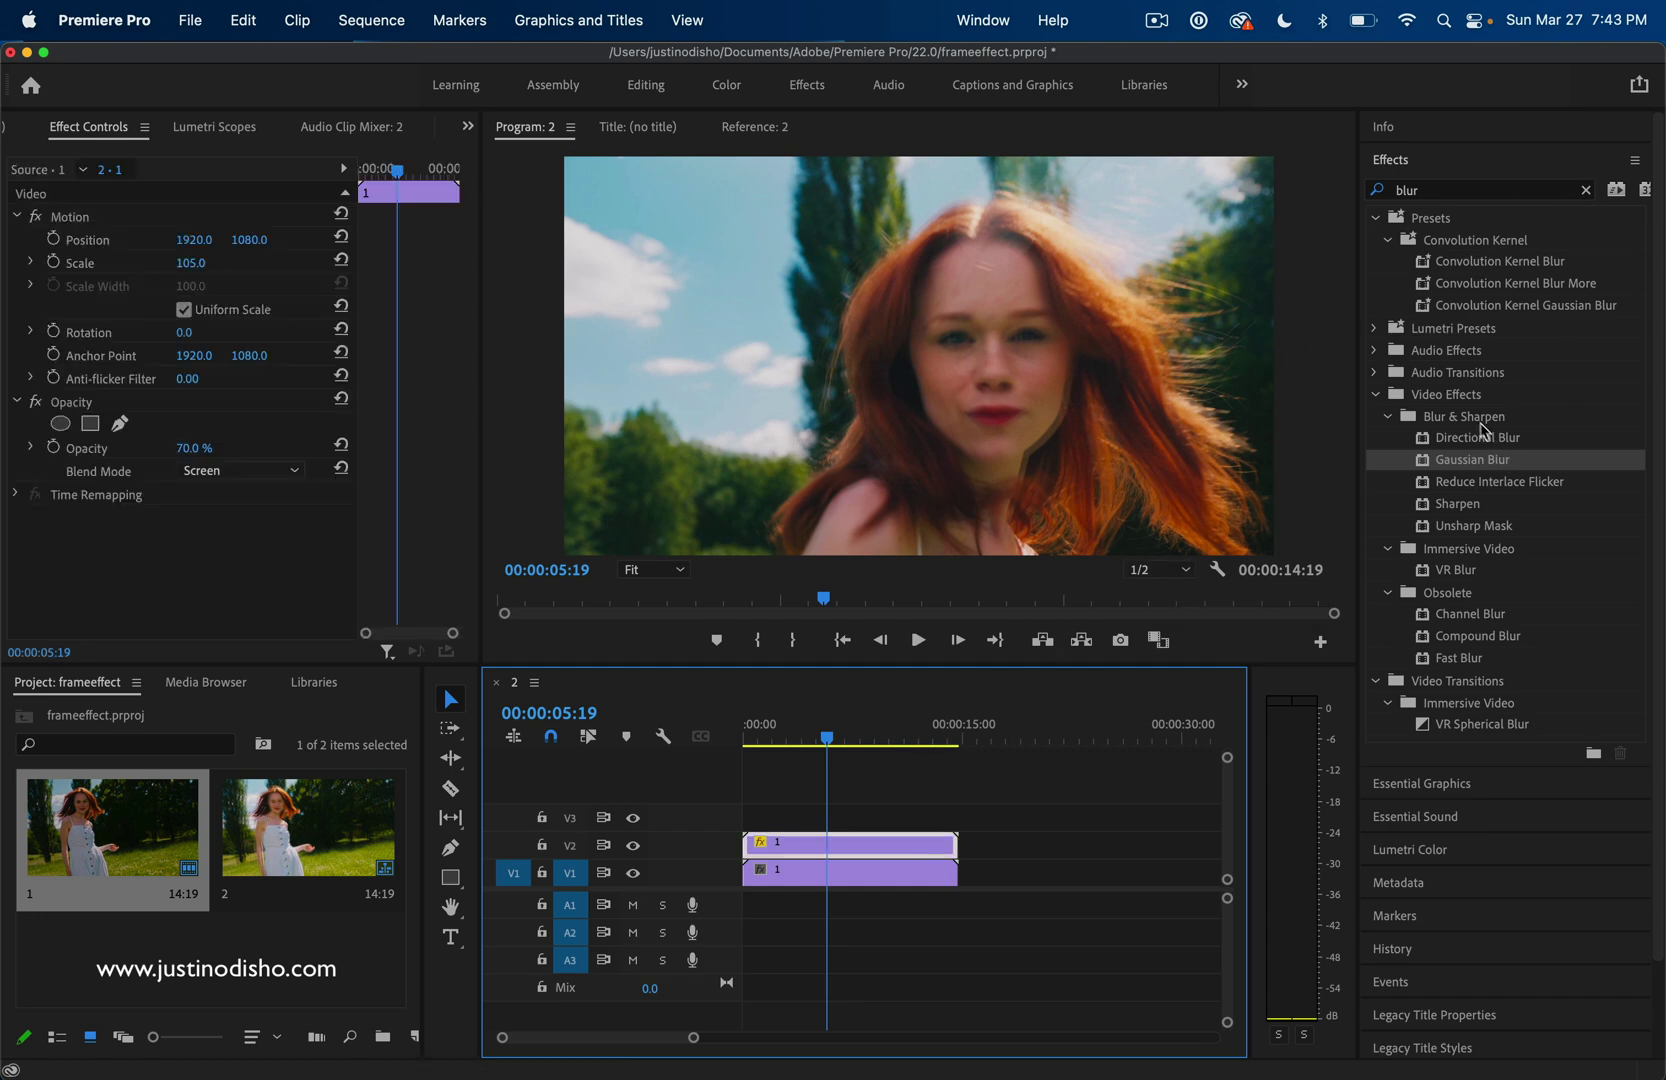
pyautogui.moveTo(1480, 465); pyautogui.dragTo(857, 851)
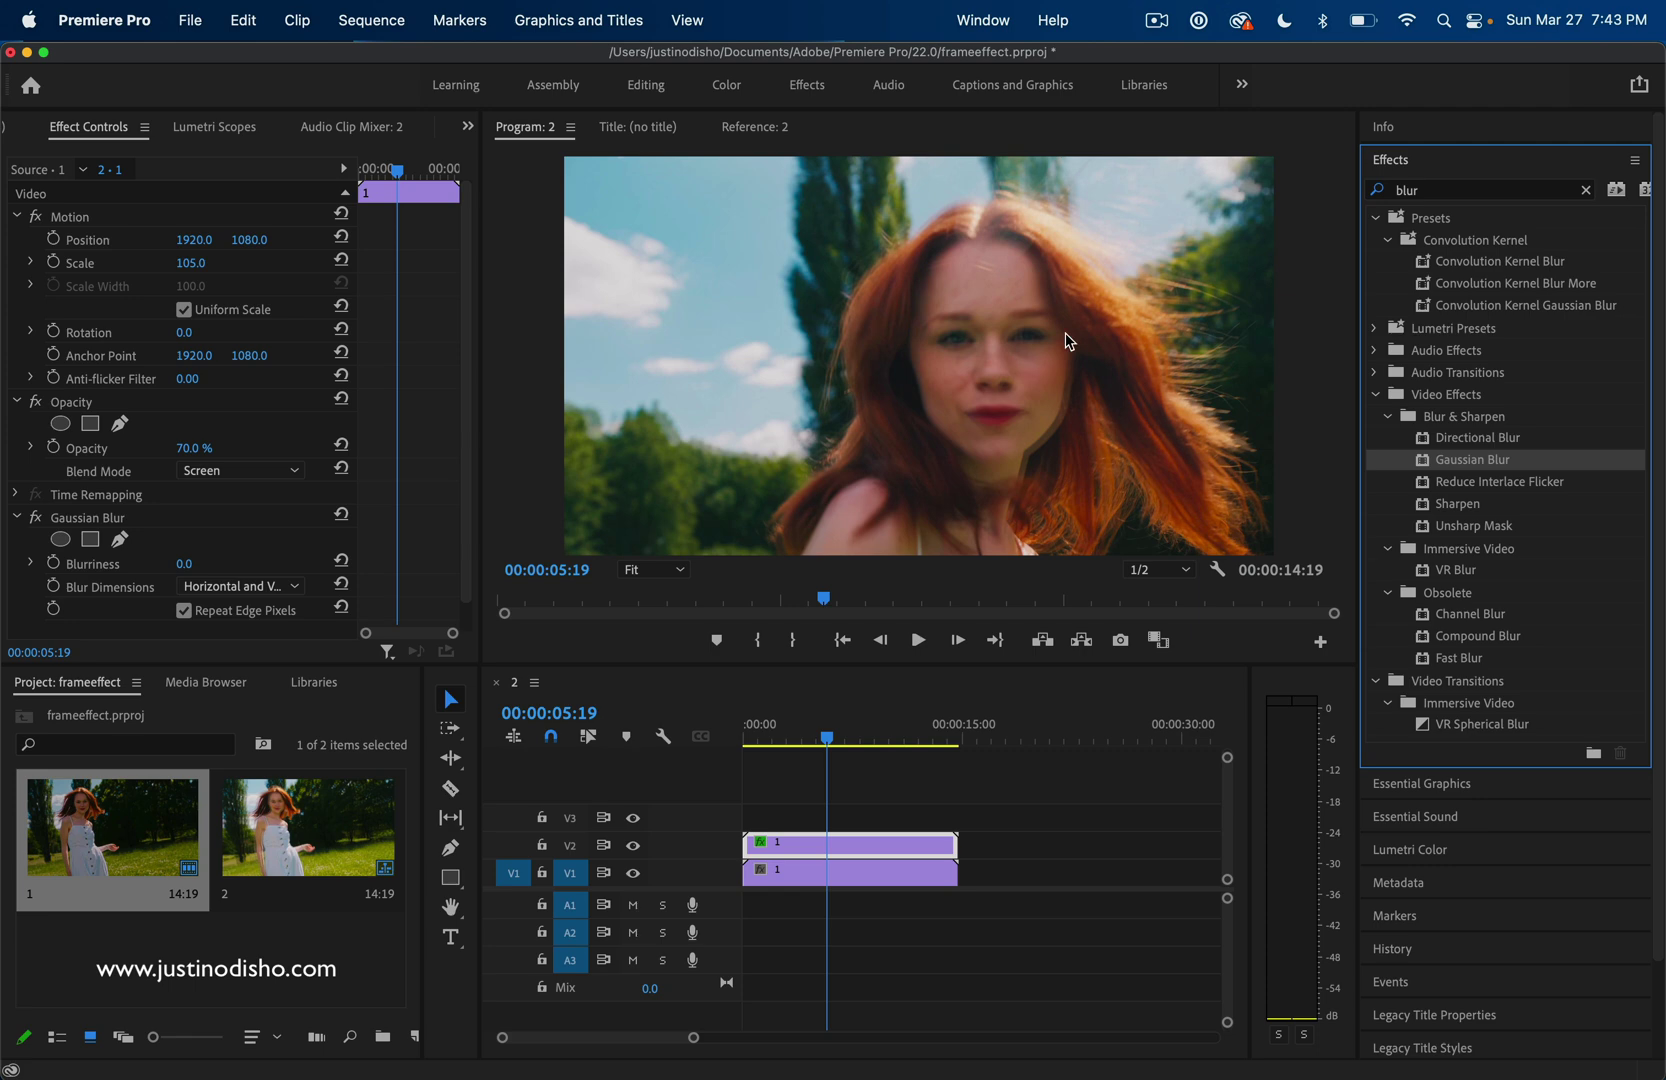
pyautogui.click(108, 569)
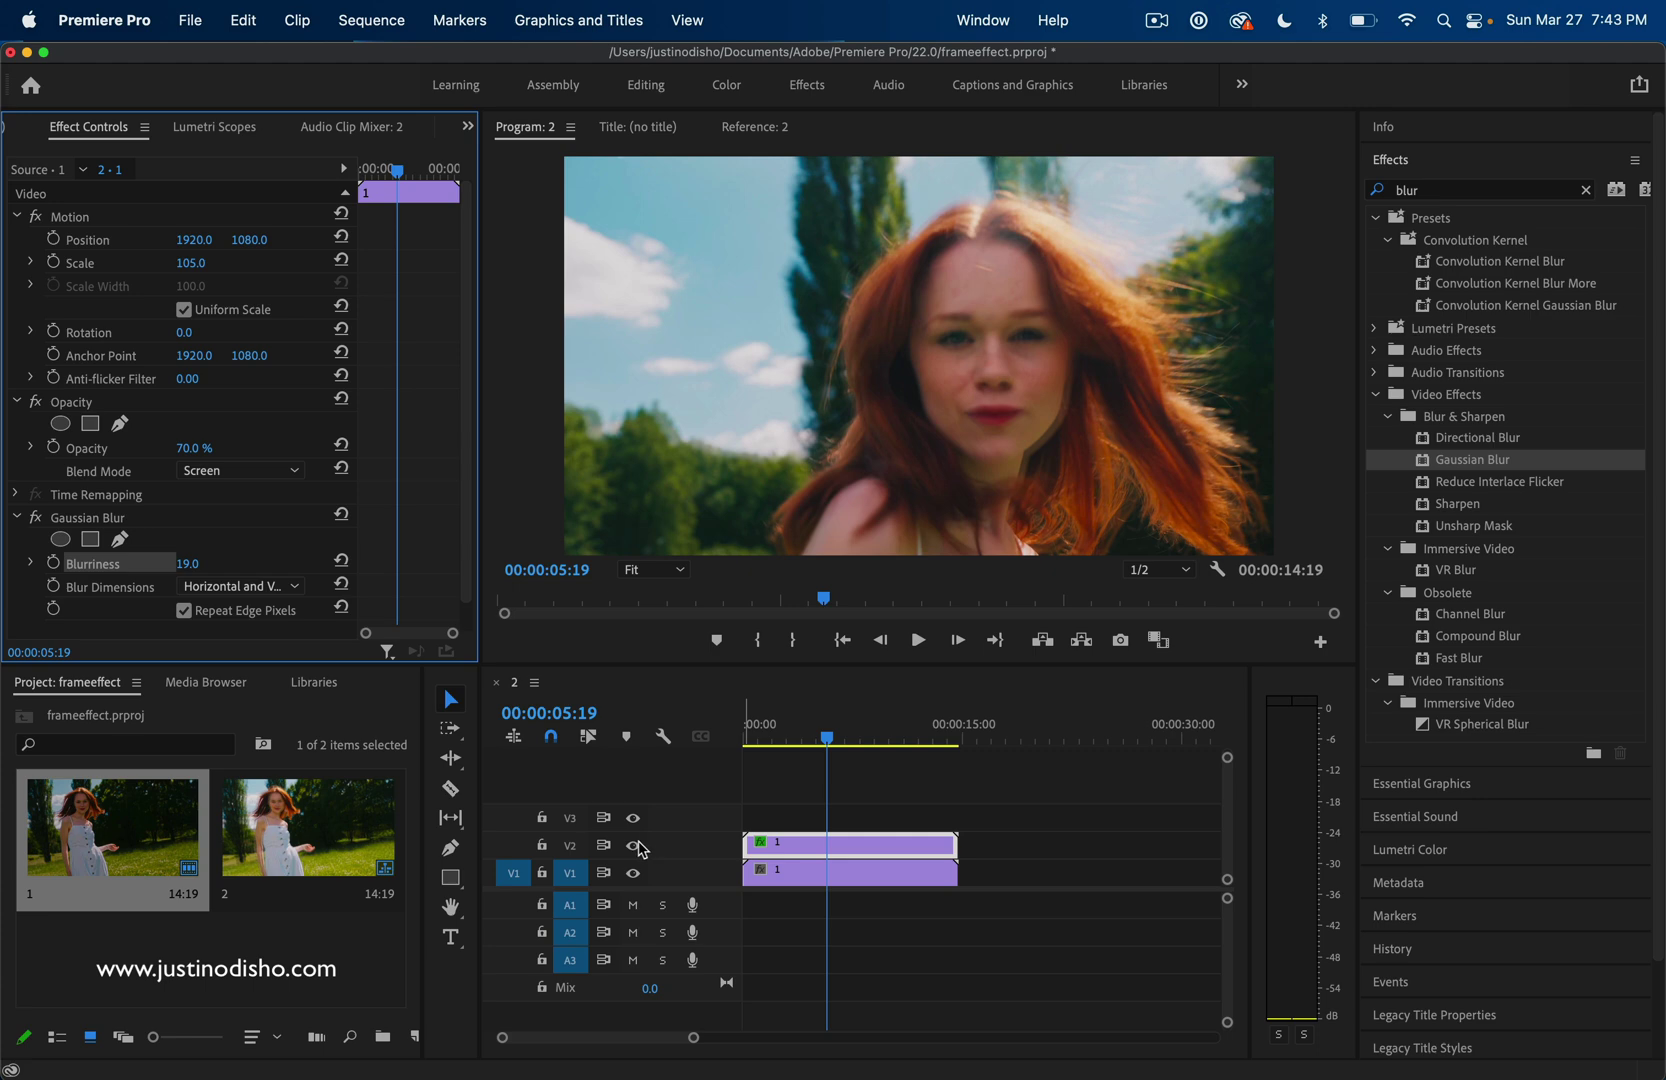
# Toggle V2 track output off and back on, then play back to preview the blurred overlay.
pyautogui.click(634, 846)
pyautogui.click(634, 846)
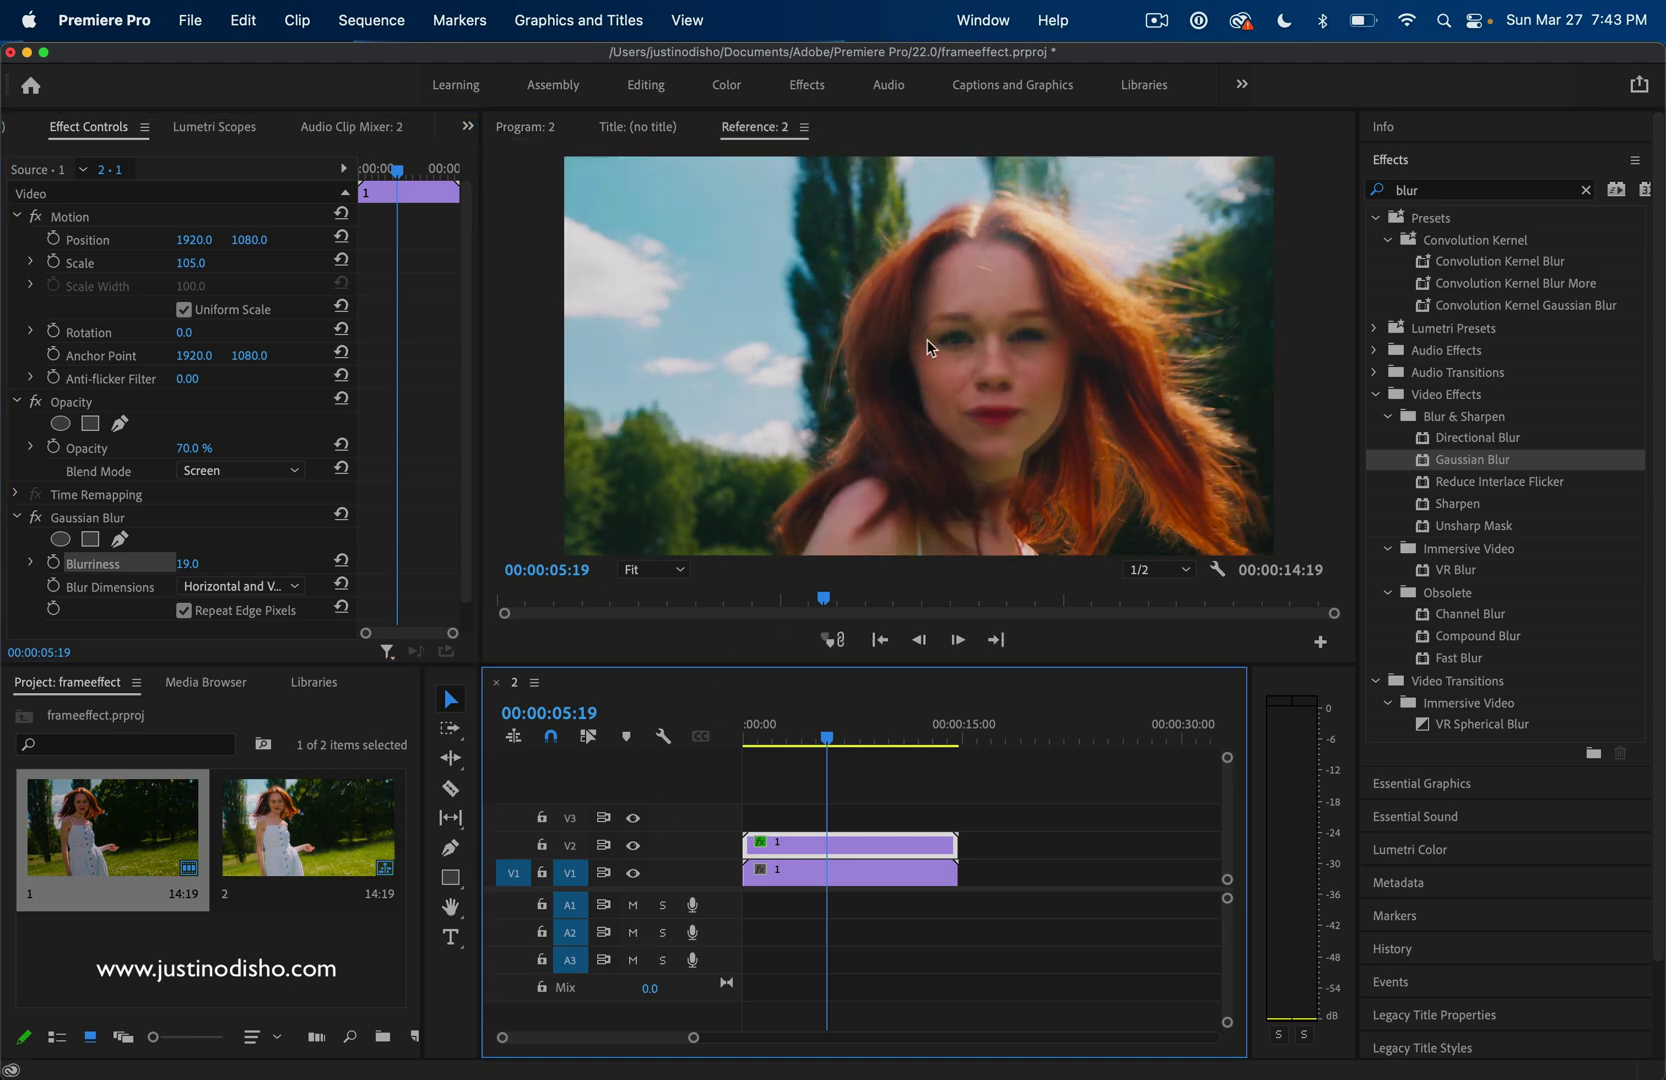
pyautogui.press('space')
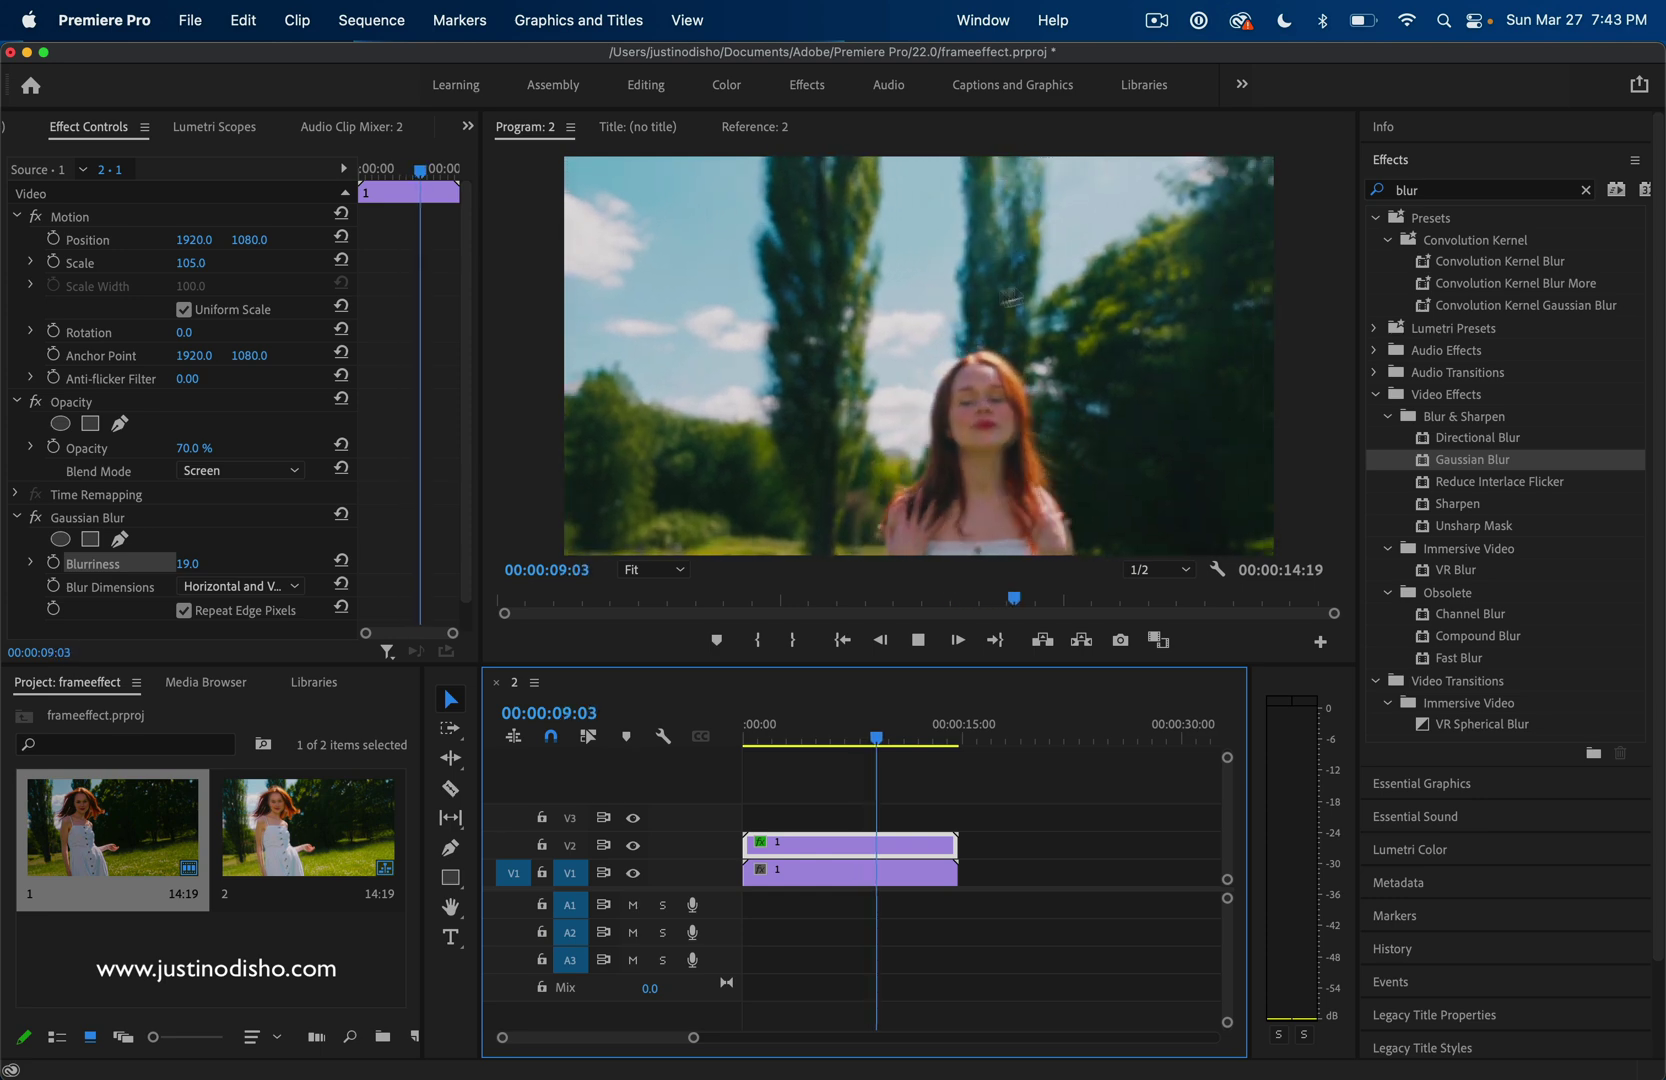
pyautogui.press('space')
# At about 4 seconds, raise the duplicate's Scale to 107.0.
pyautogui.click(812, 738)
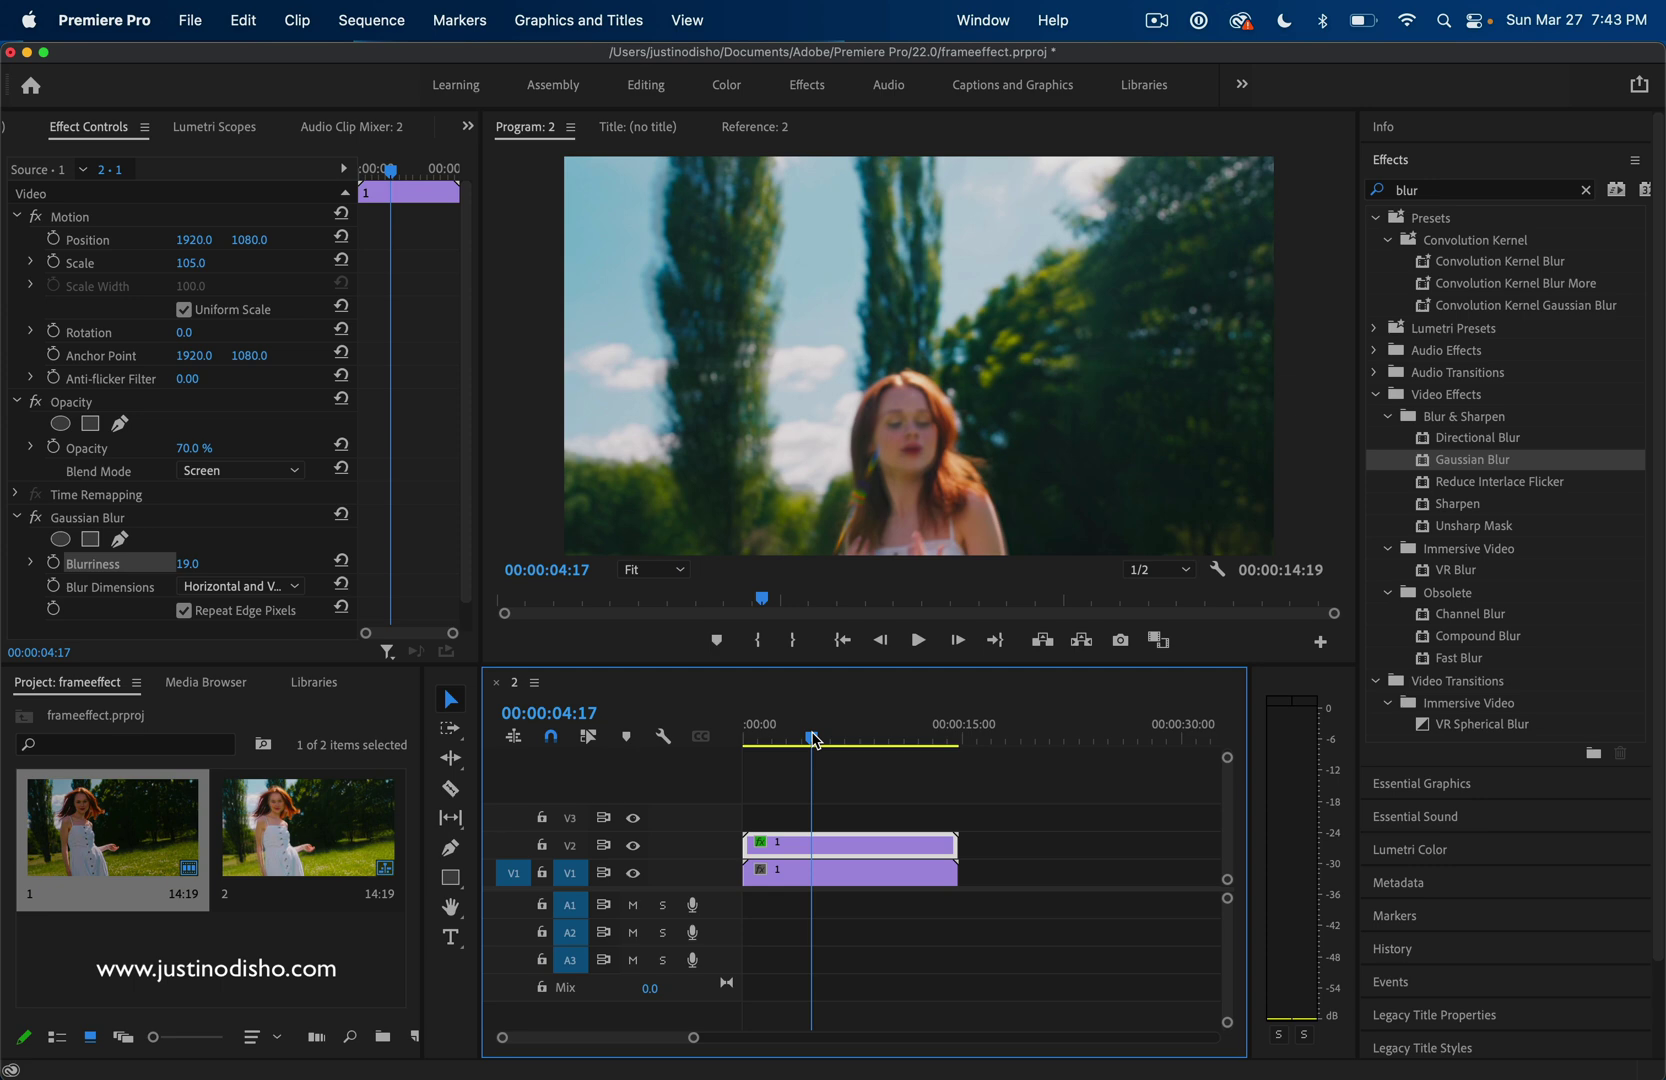
pyautogui.moveTo(186, 263)
pyautogui.mouseDown()
pyautogui.moveTo(238, 281)
pyautogui.moveTo(112, 268)
pyautogui.moveTo(182, 262)
pyautogui.mouseUp()
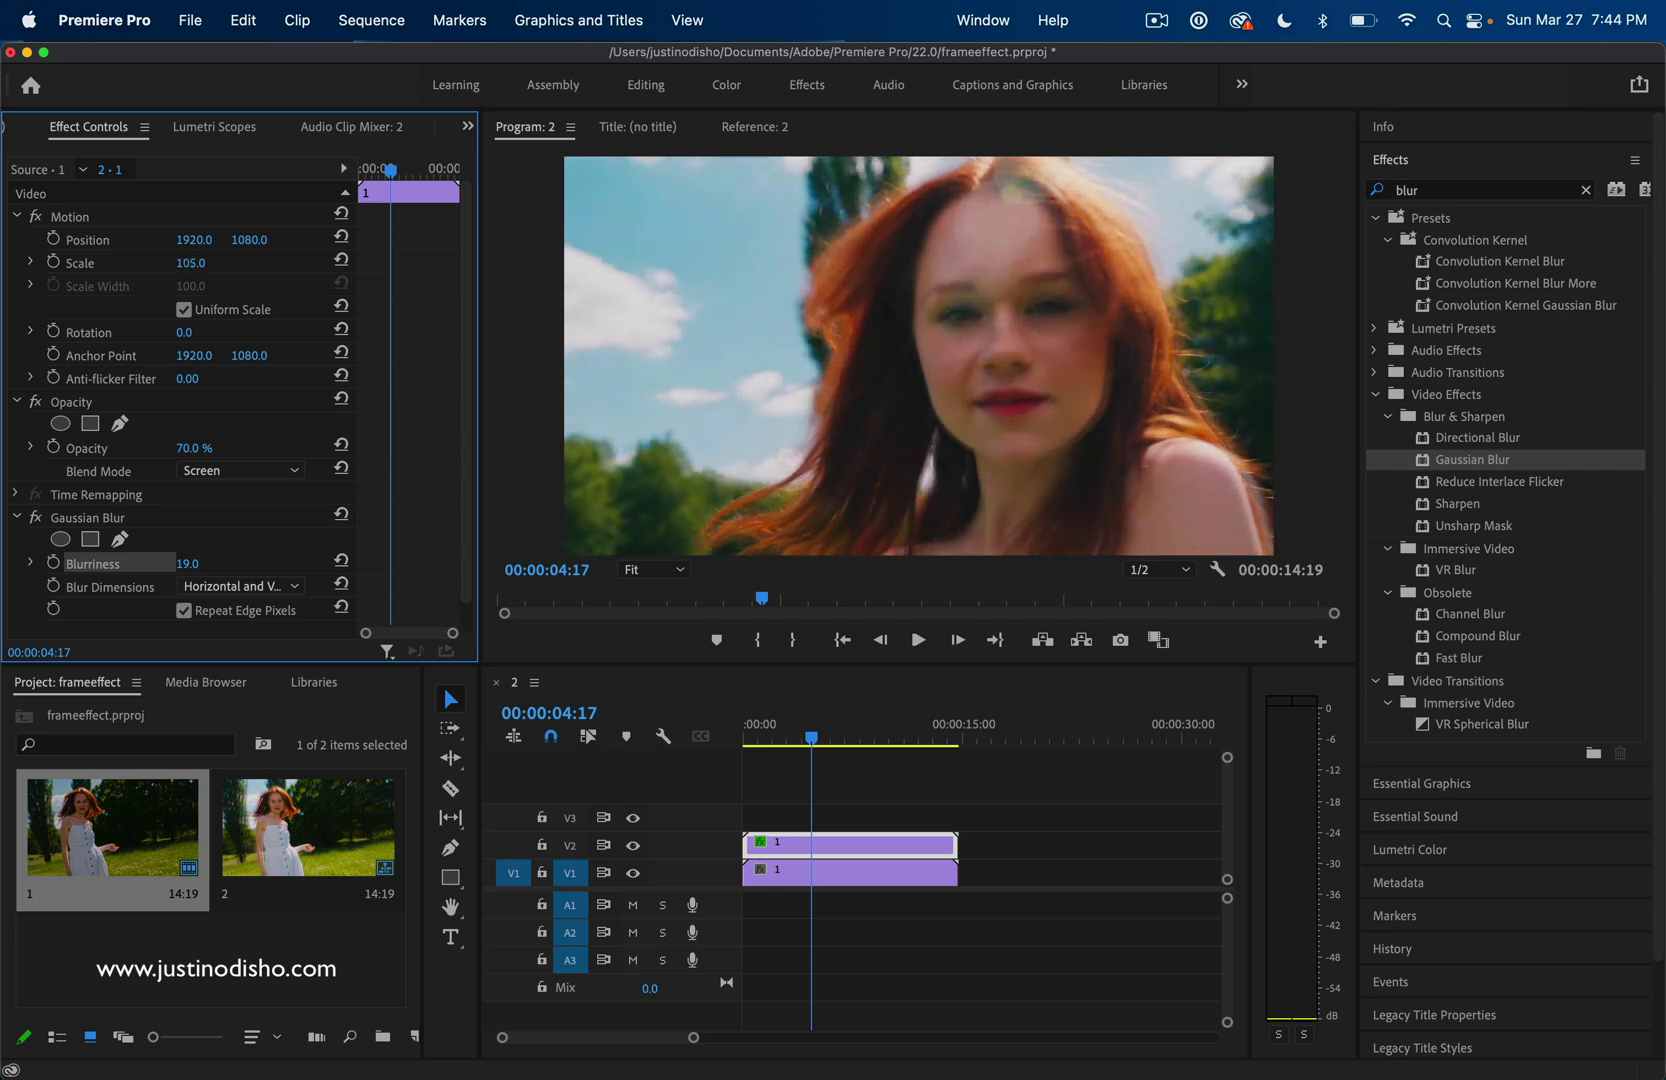
pyautogui.click(205, 262)
pyautogui.press('Up')
pyautogui.press('Up')
pyautogui.press('Up')
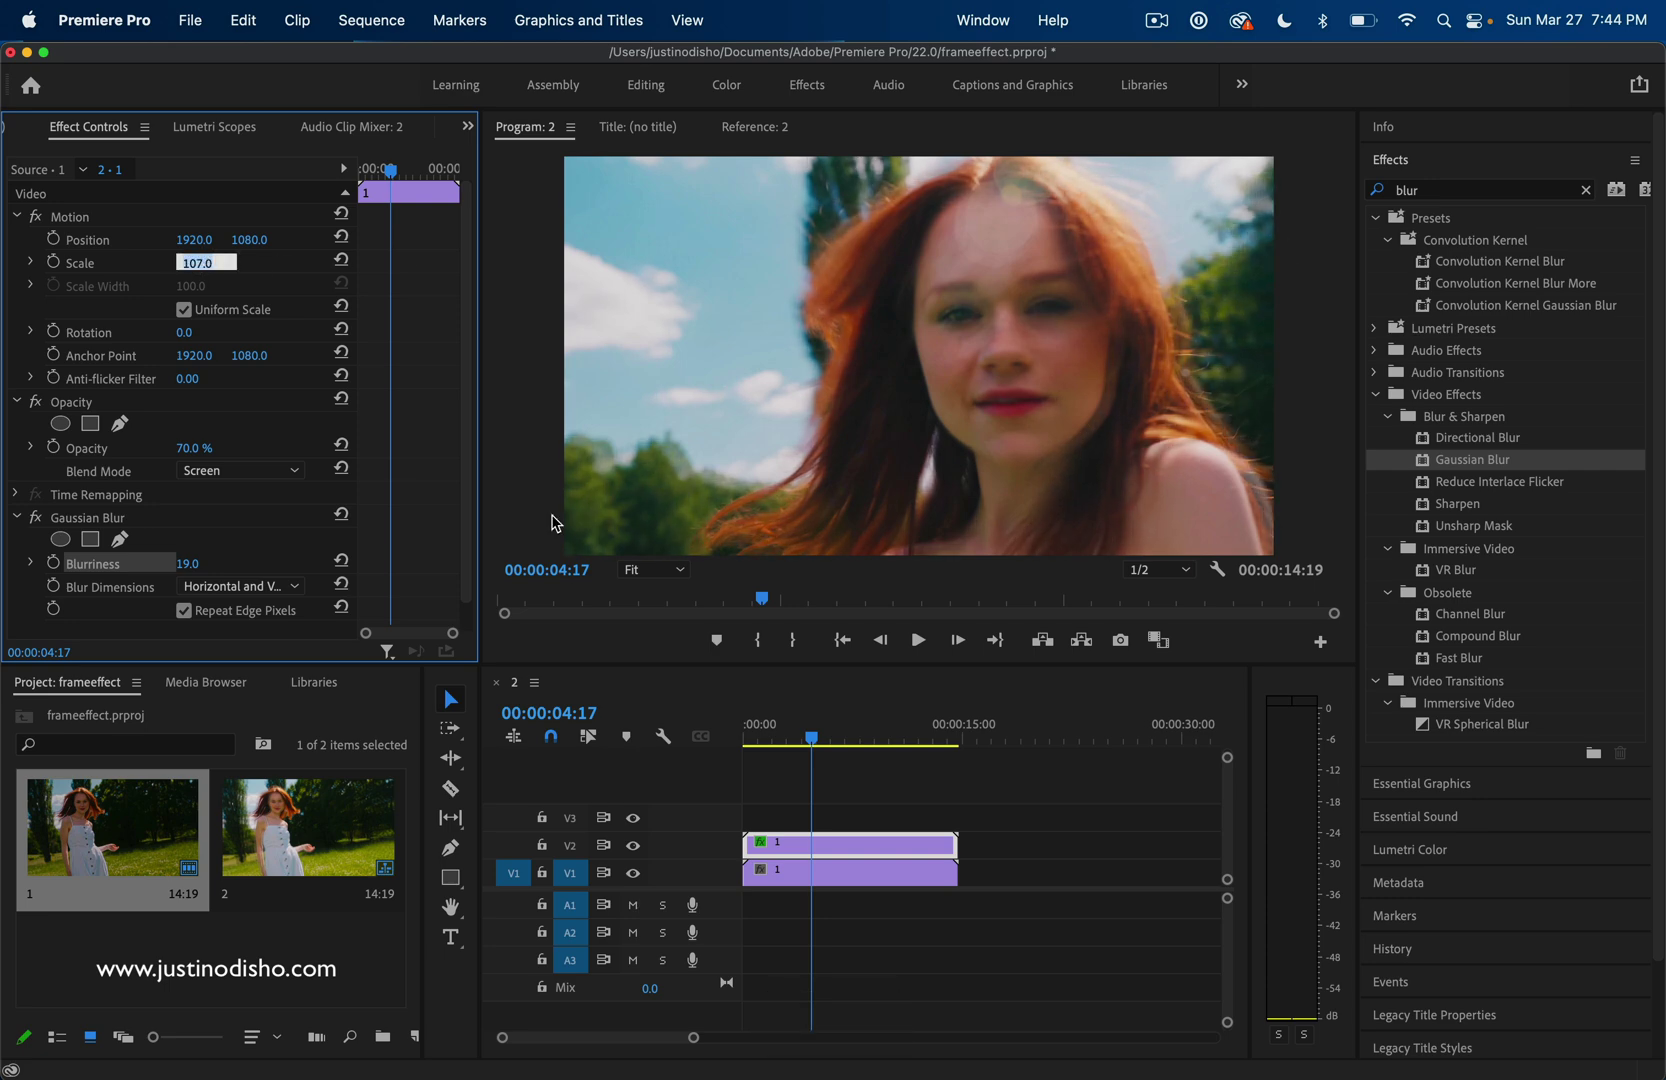
pyautogui.click(1426, 191)
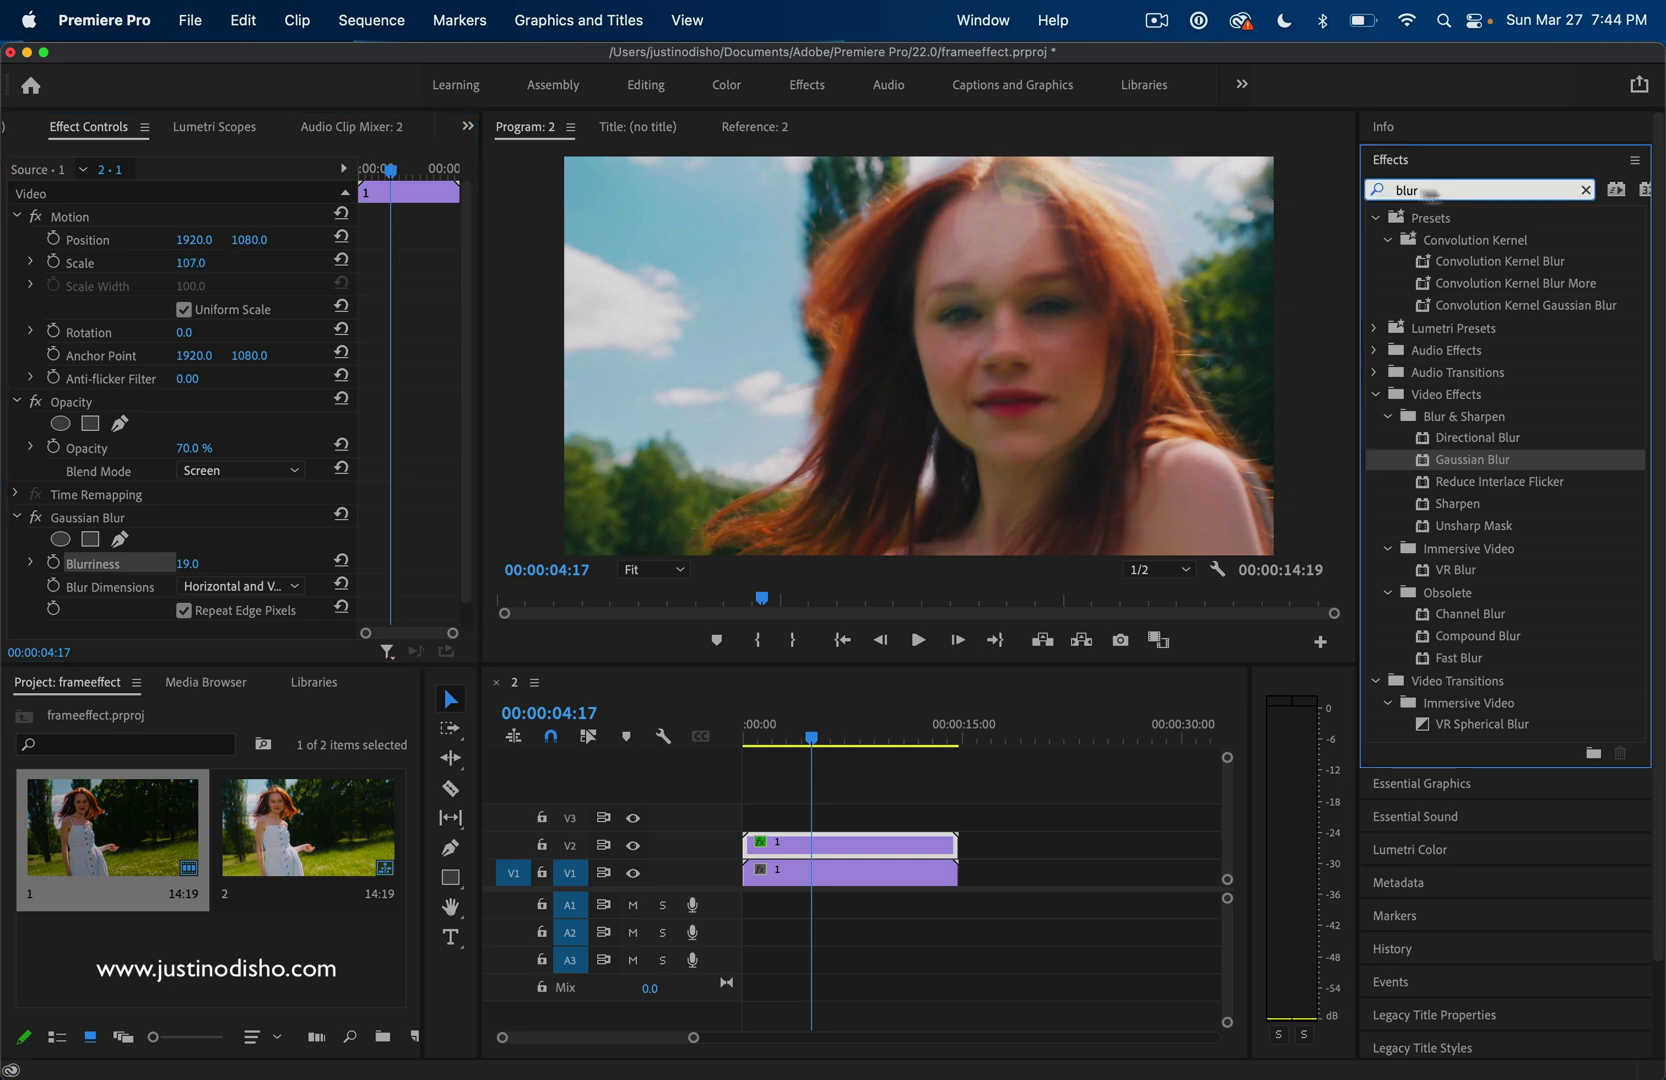
pyautogui.write('invert')
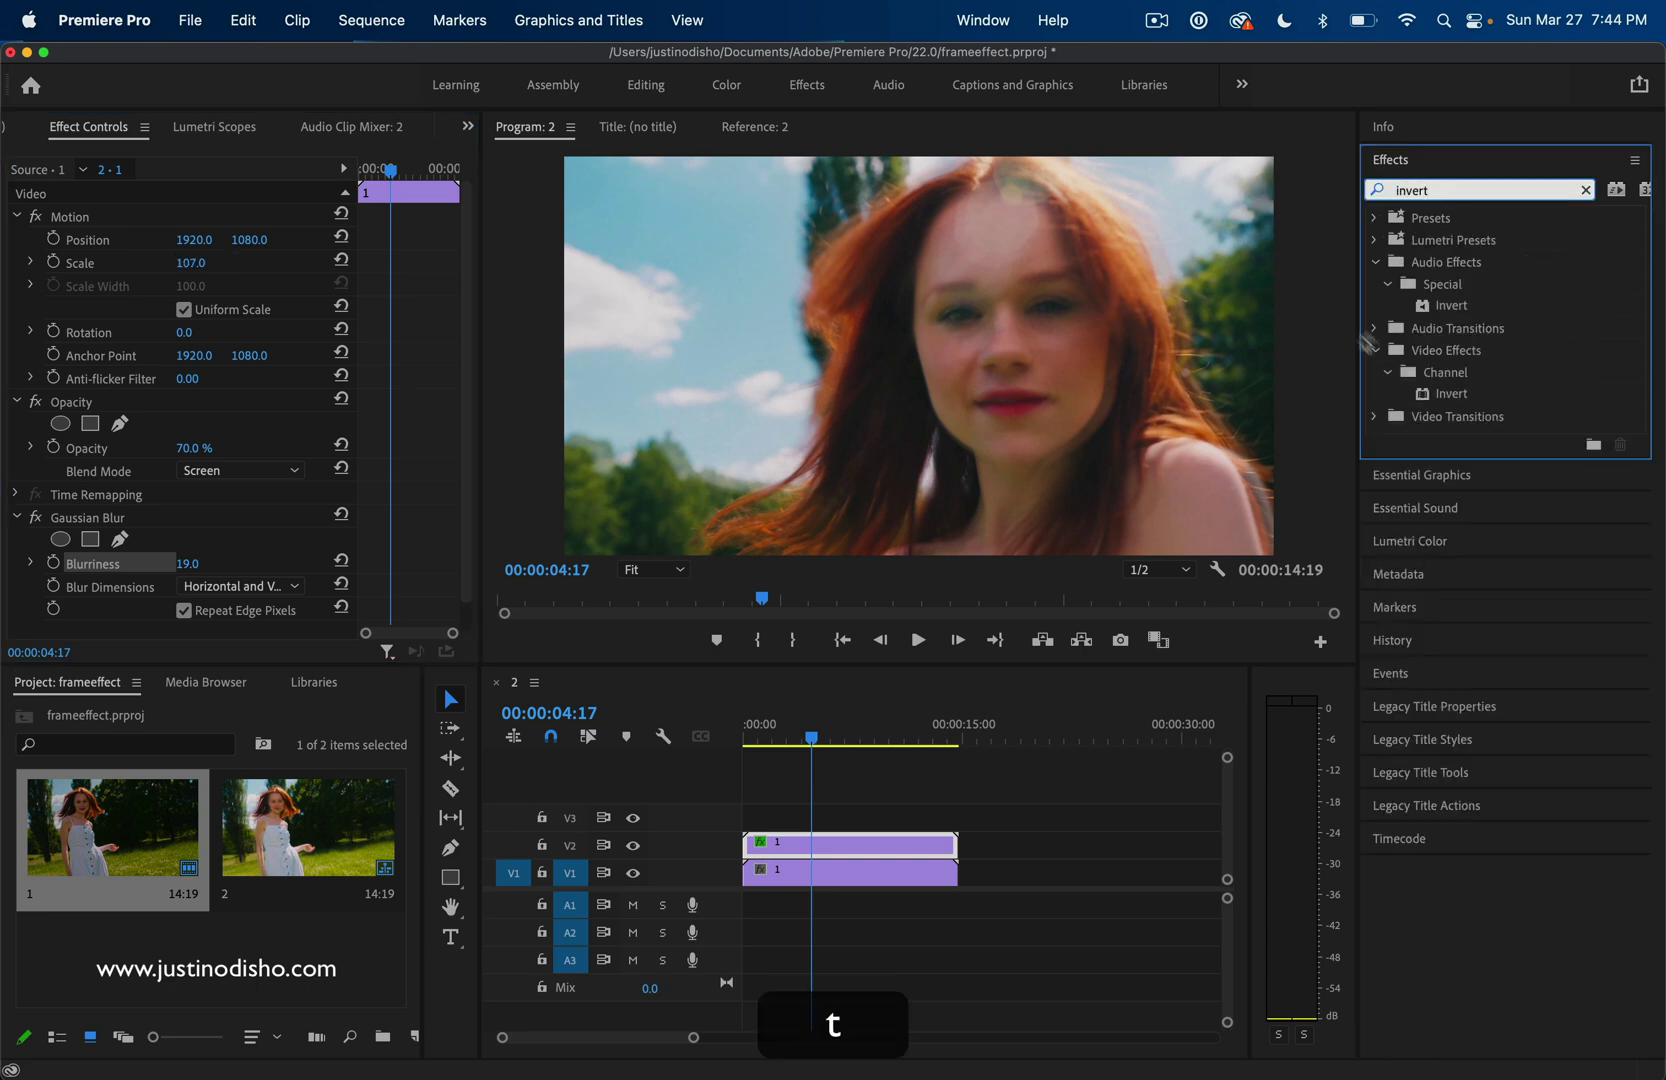
pyautogui.moveTo(1456, 400); pyautogui.dragTo(879, 850)
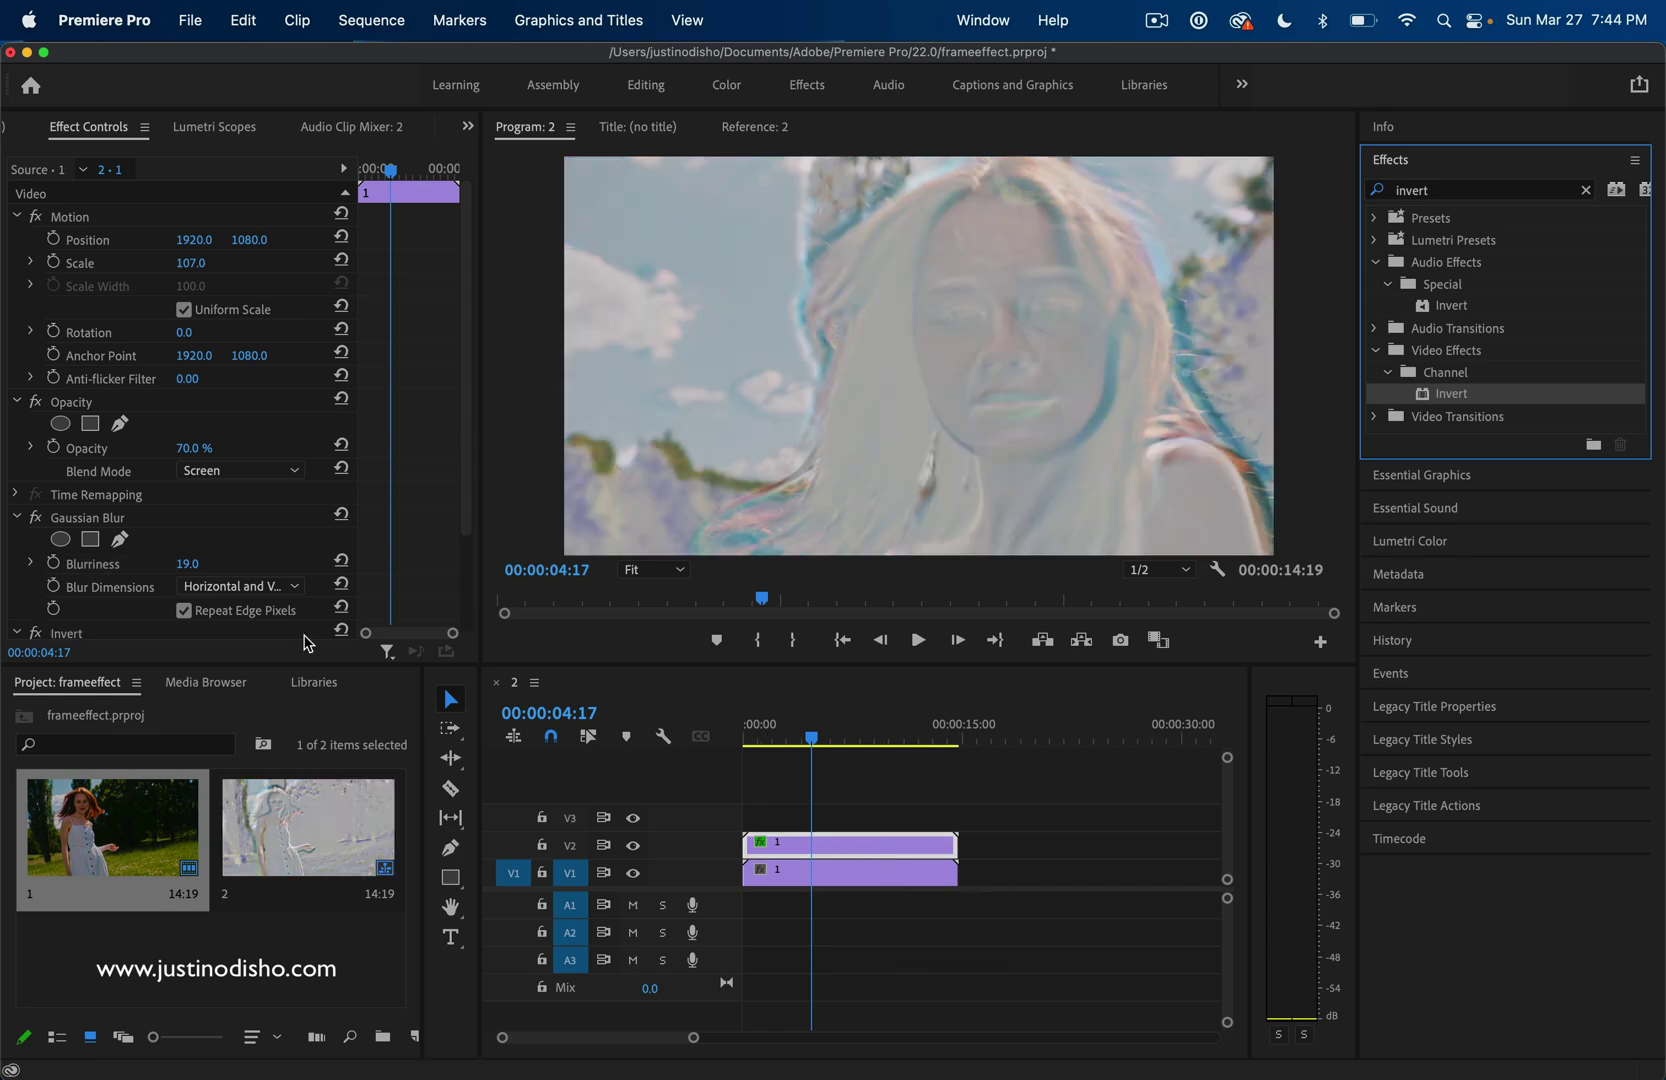
pyautogui.press('super+z')
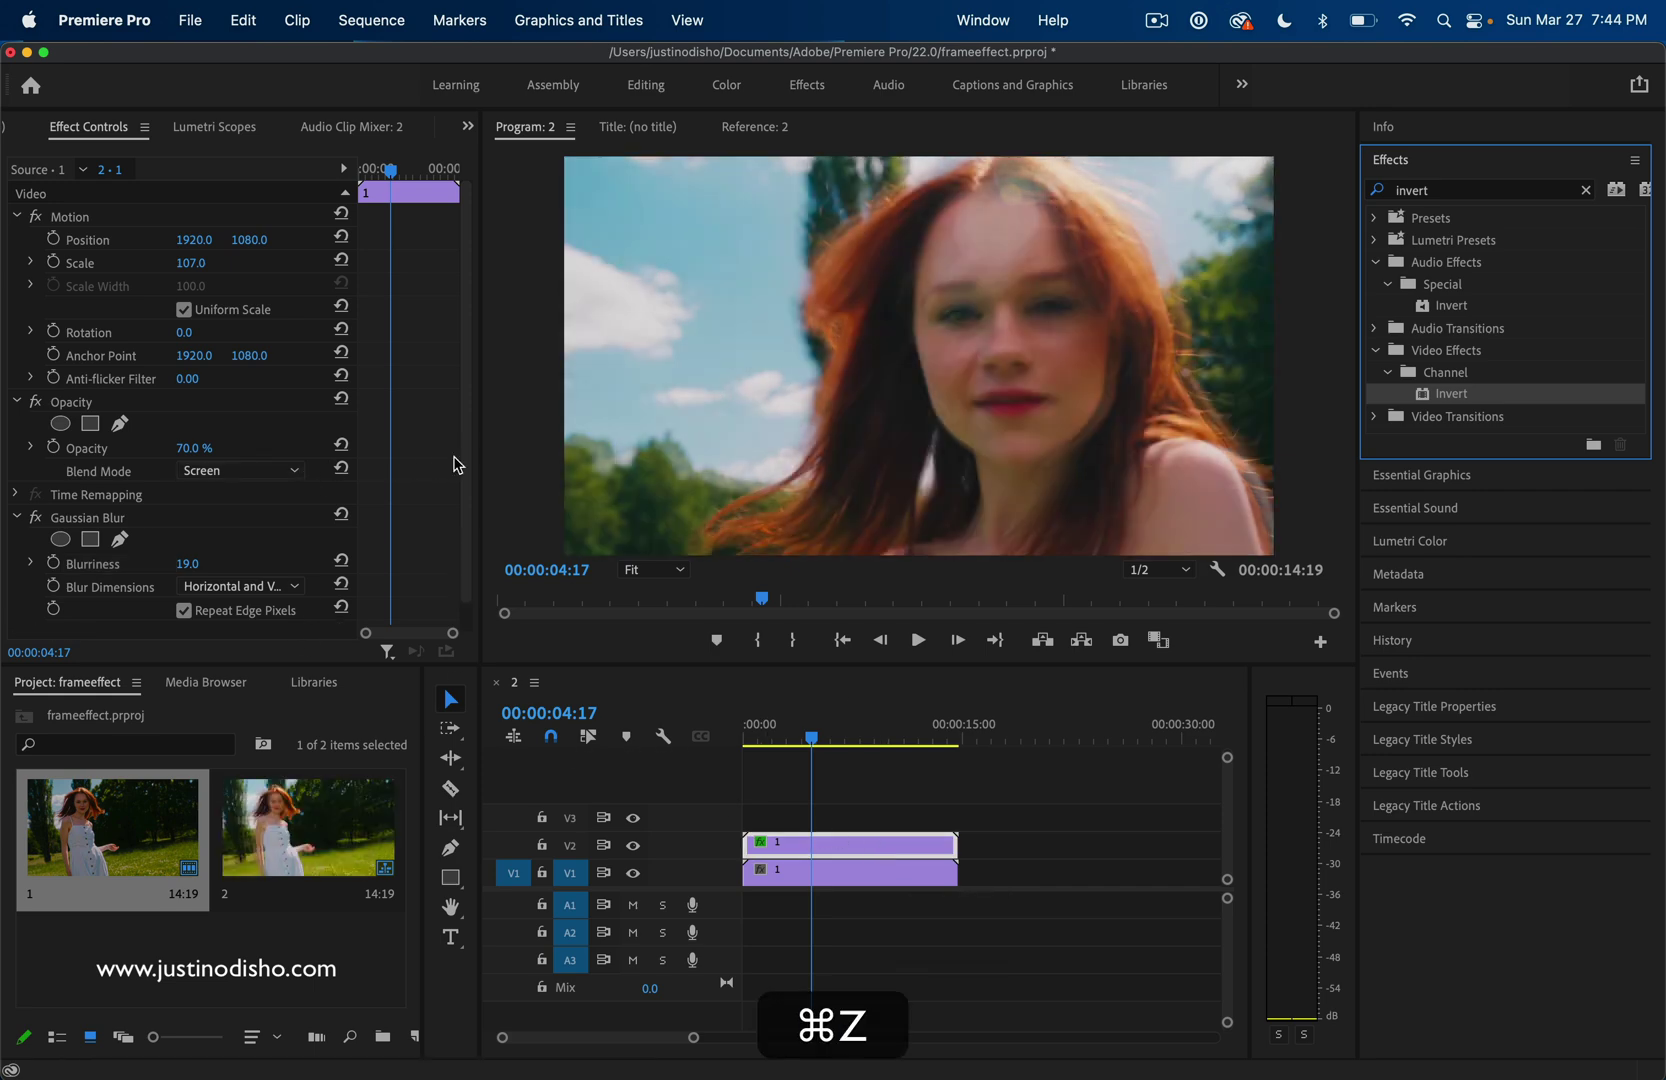
pyautogui.click(245, 470)
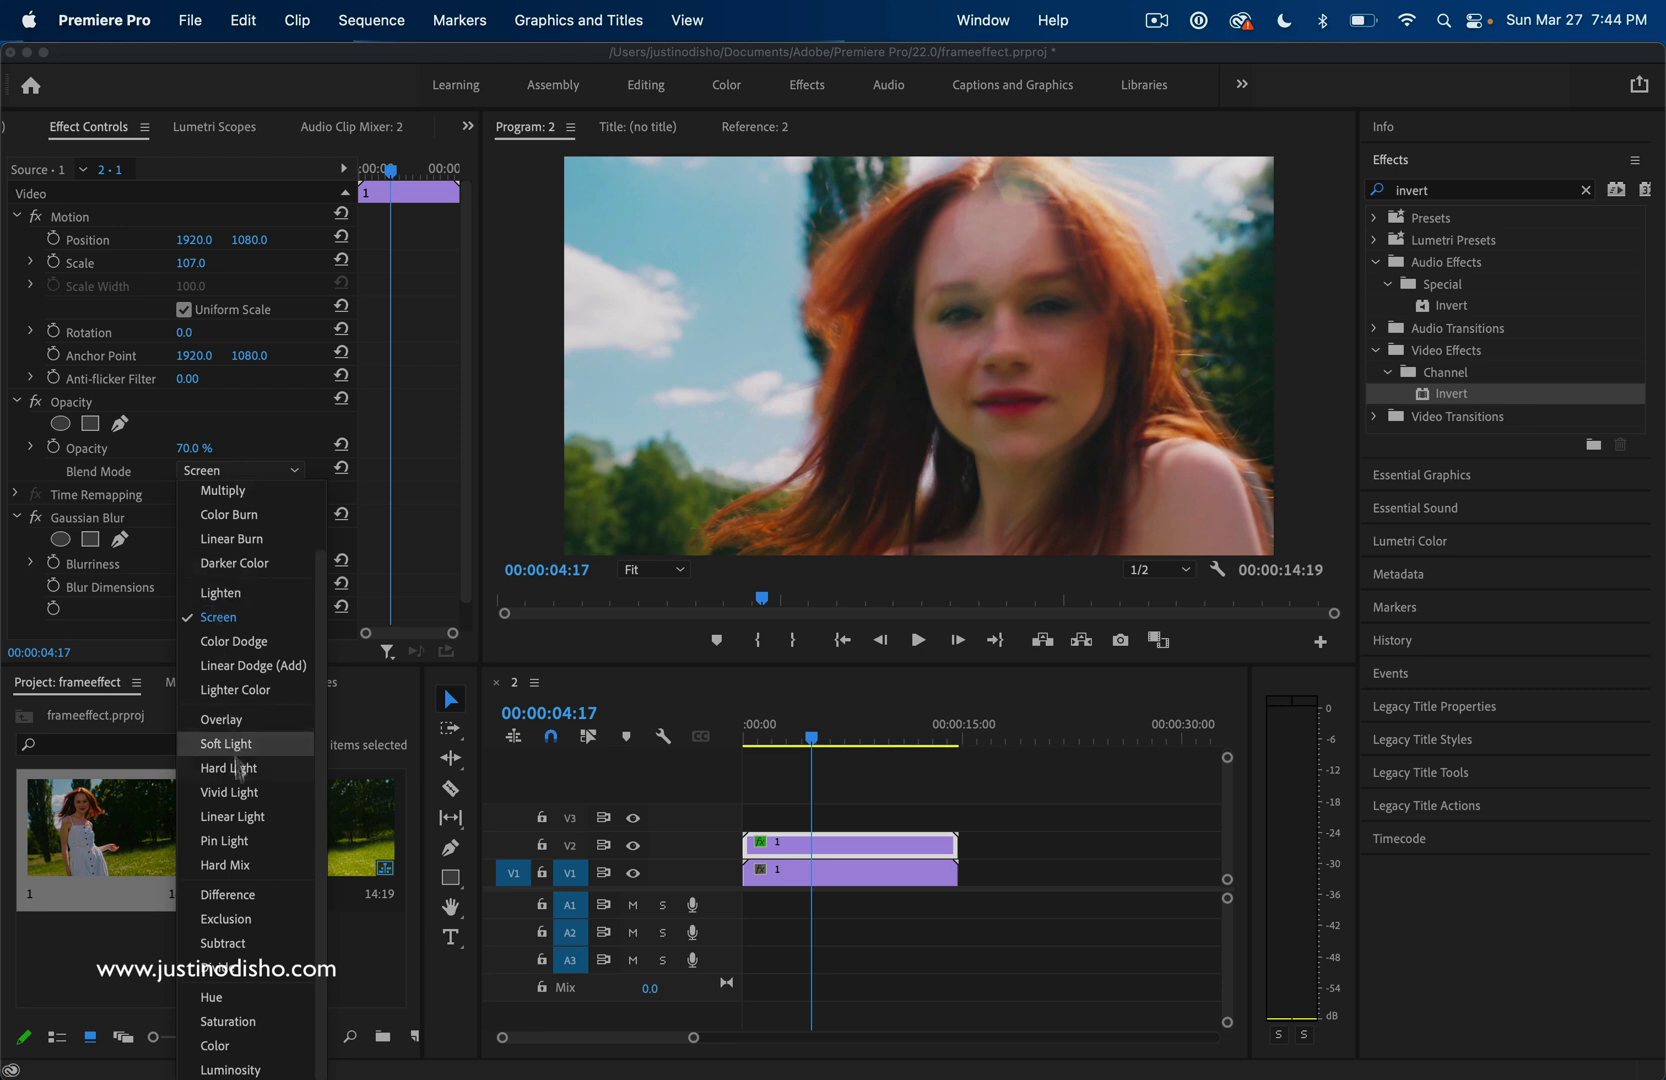
pyautogui.click(259, 918)
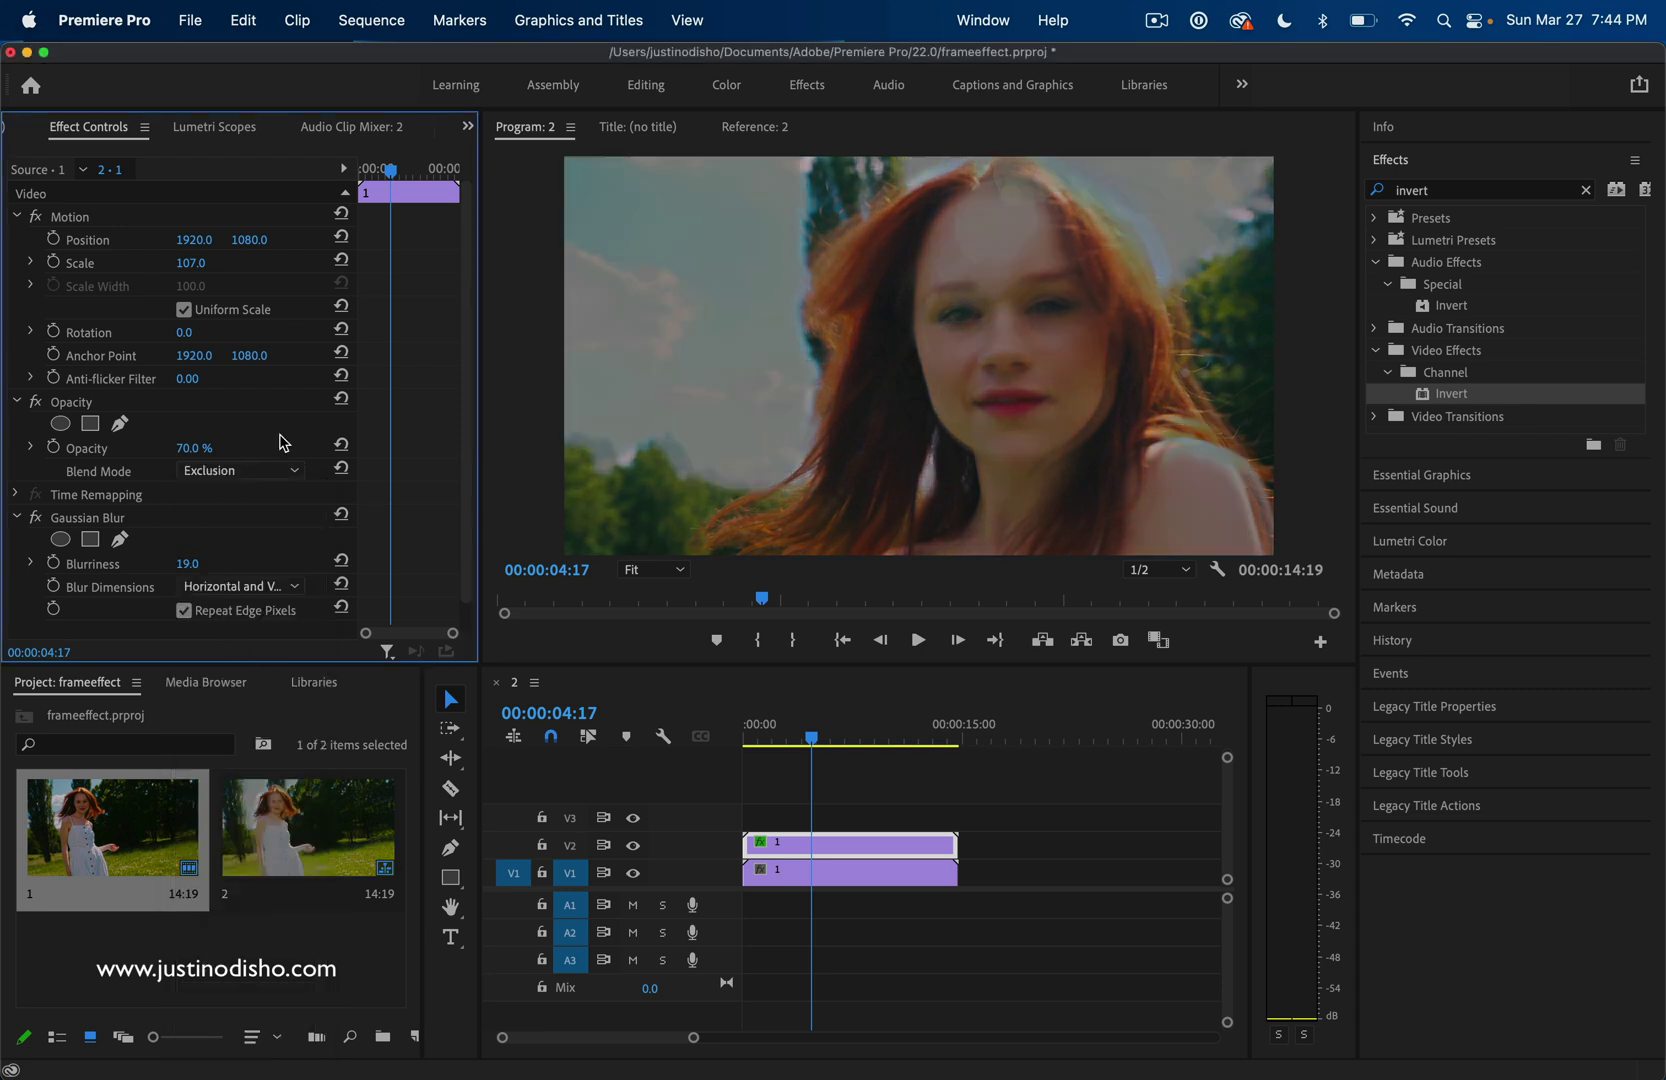
pyautogui.click(262, 471)
pyautogui.click(268, 893)
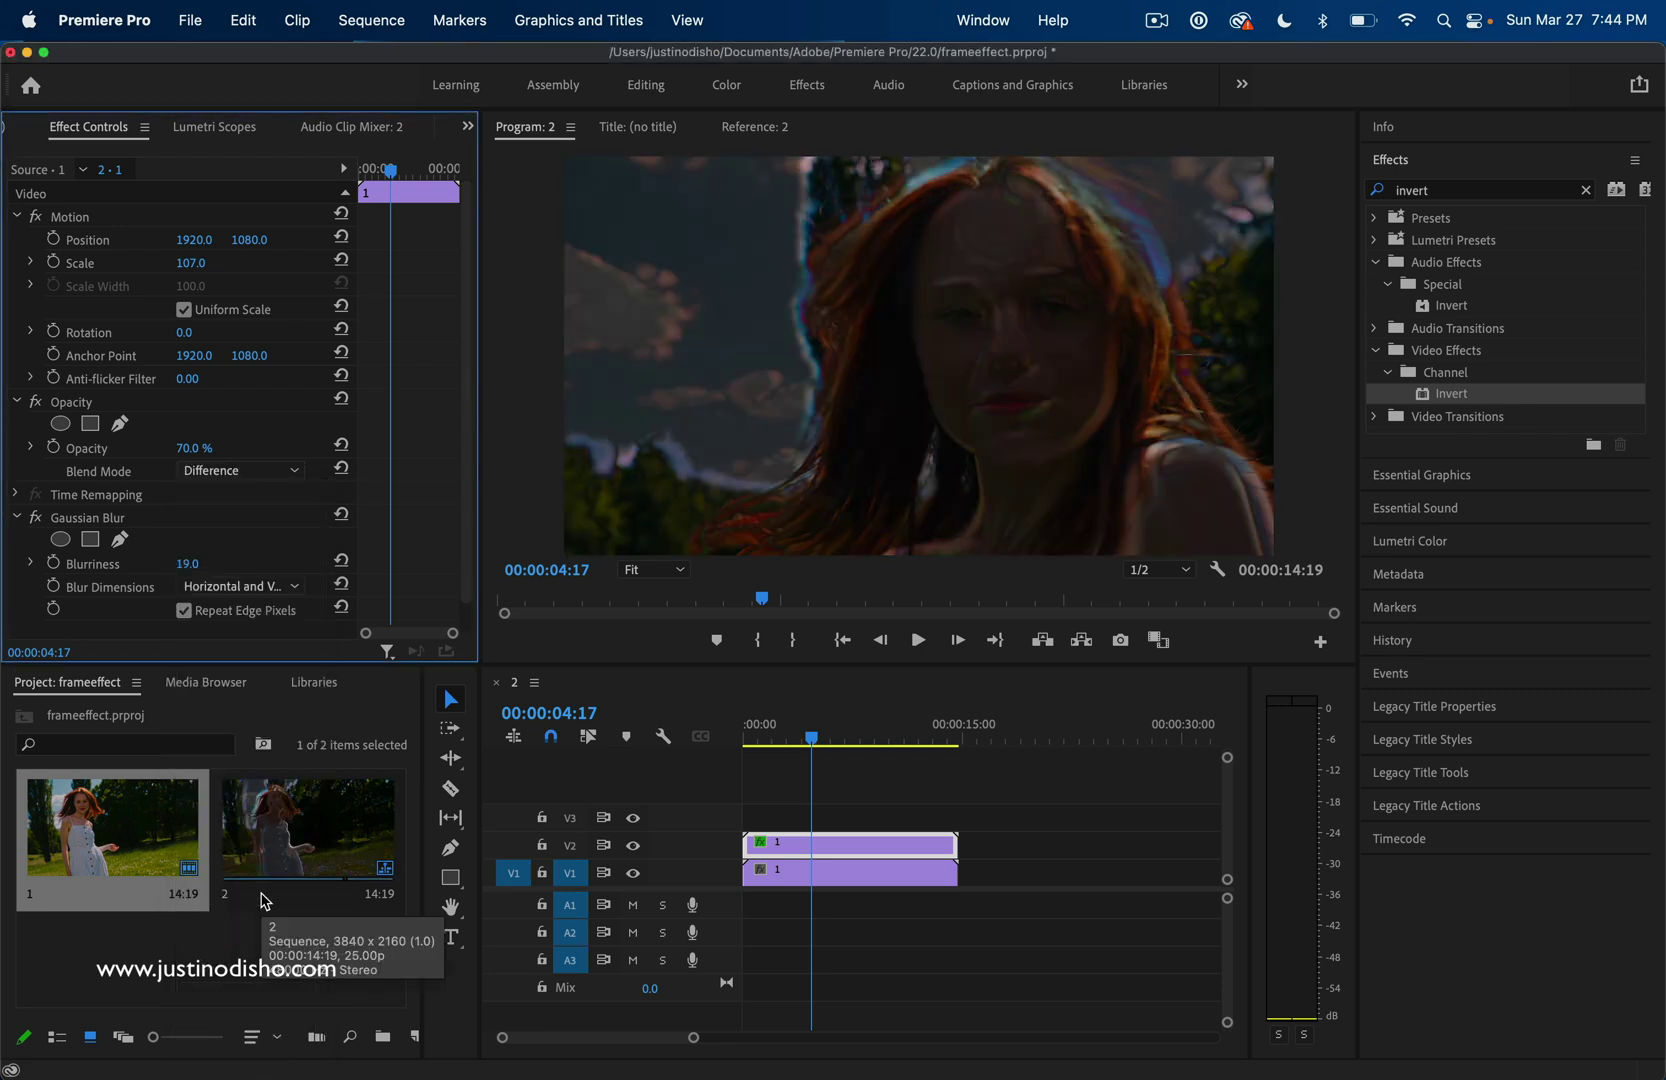
pyautogui.press('space')
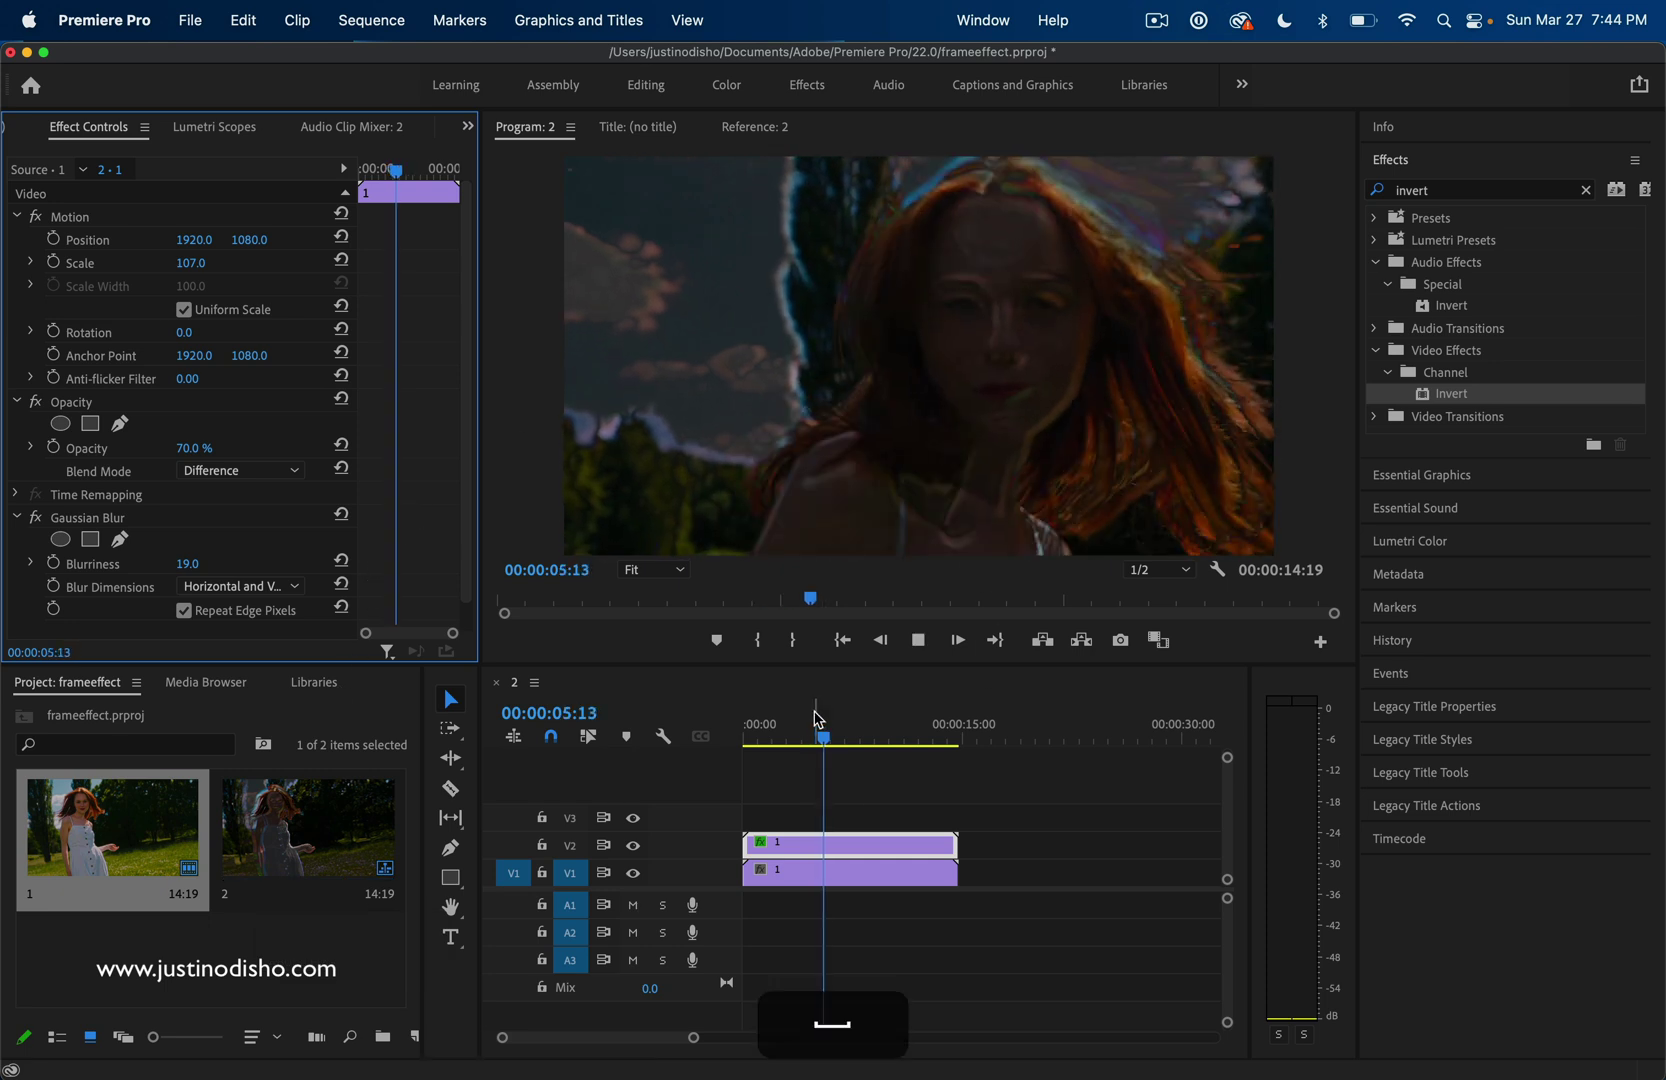
pyautogui.click(282, 471)
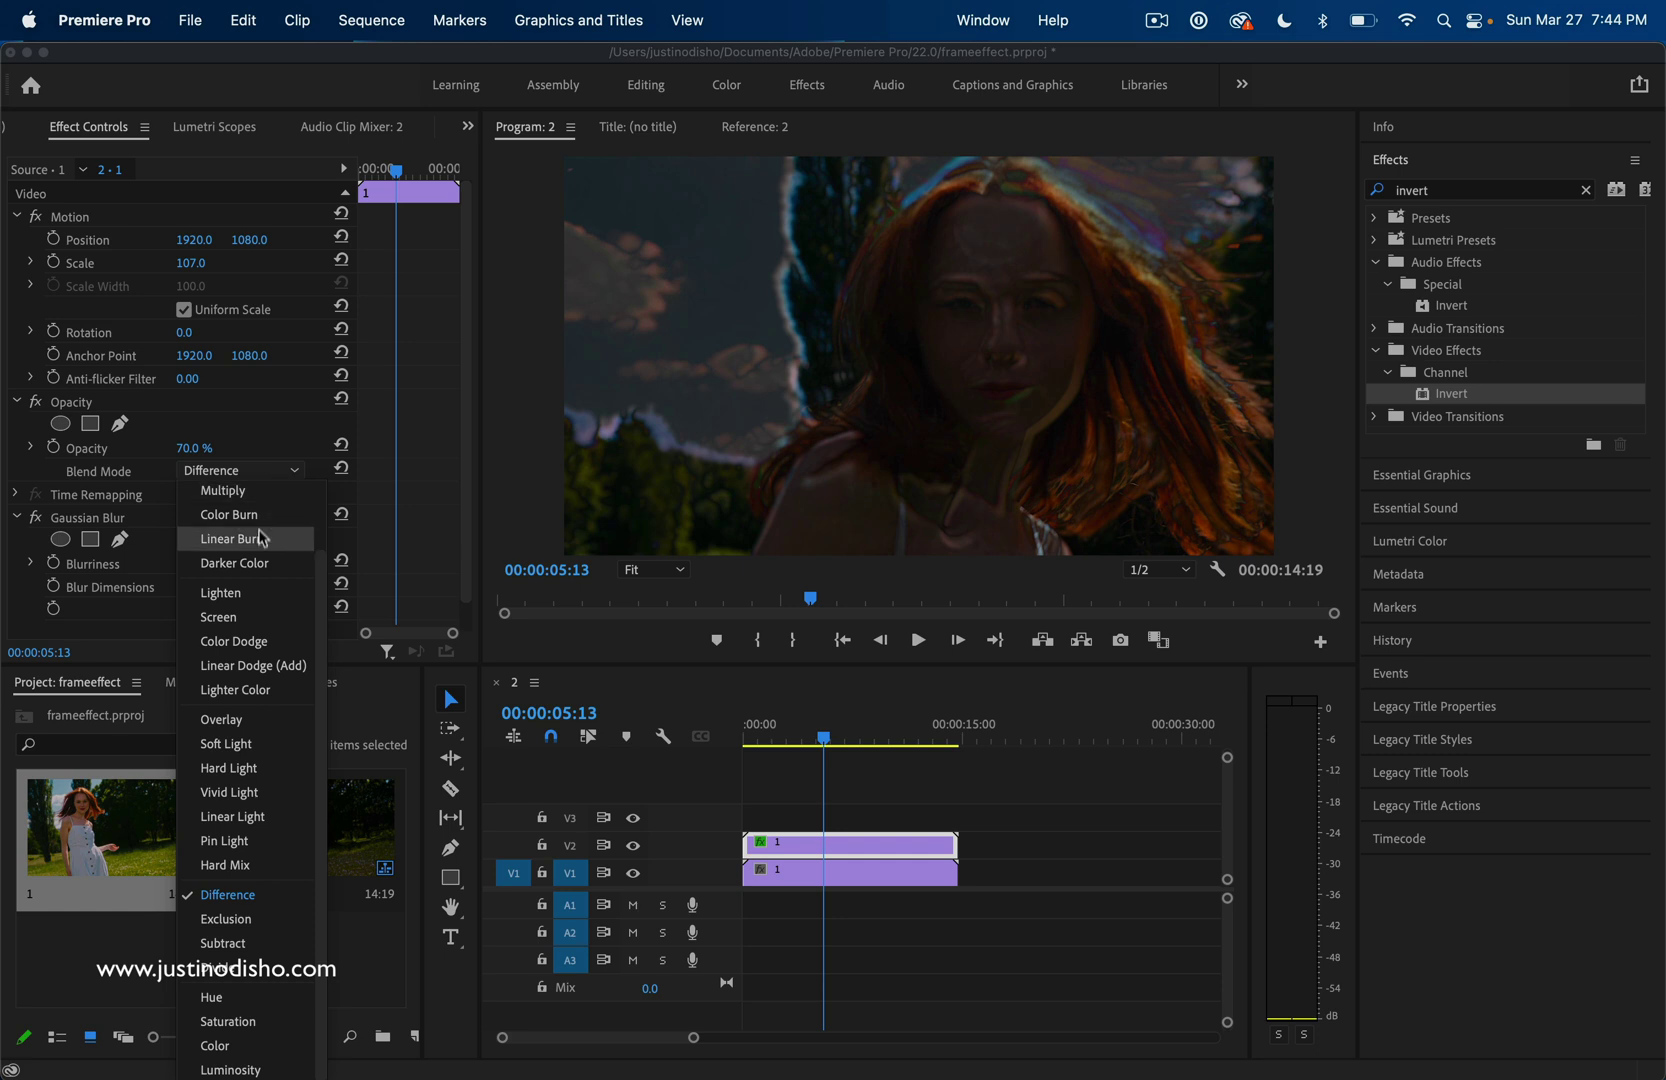
pyautogui.click(246, 612)
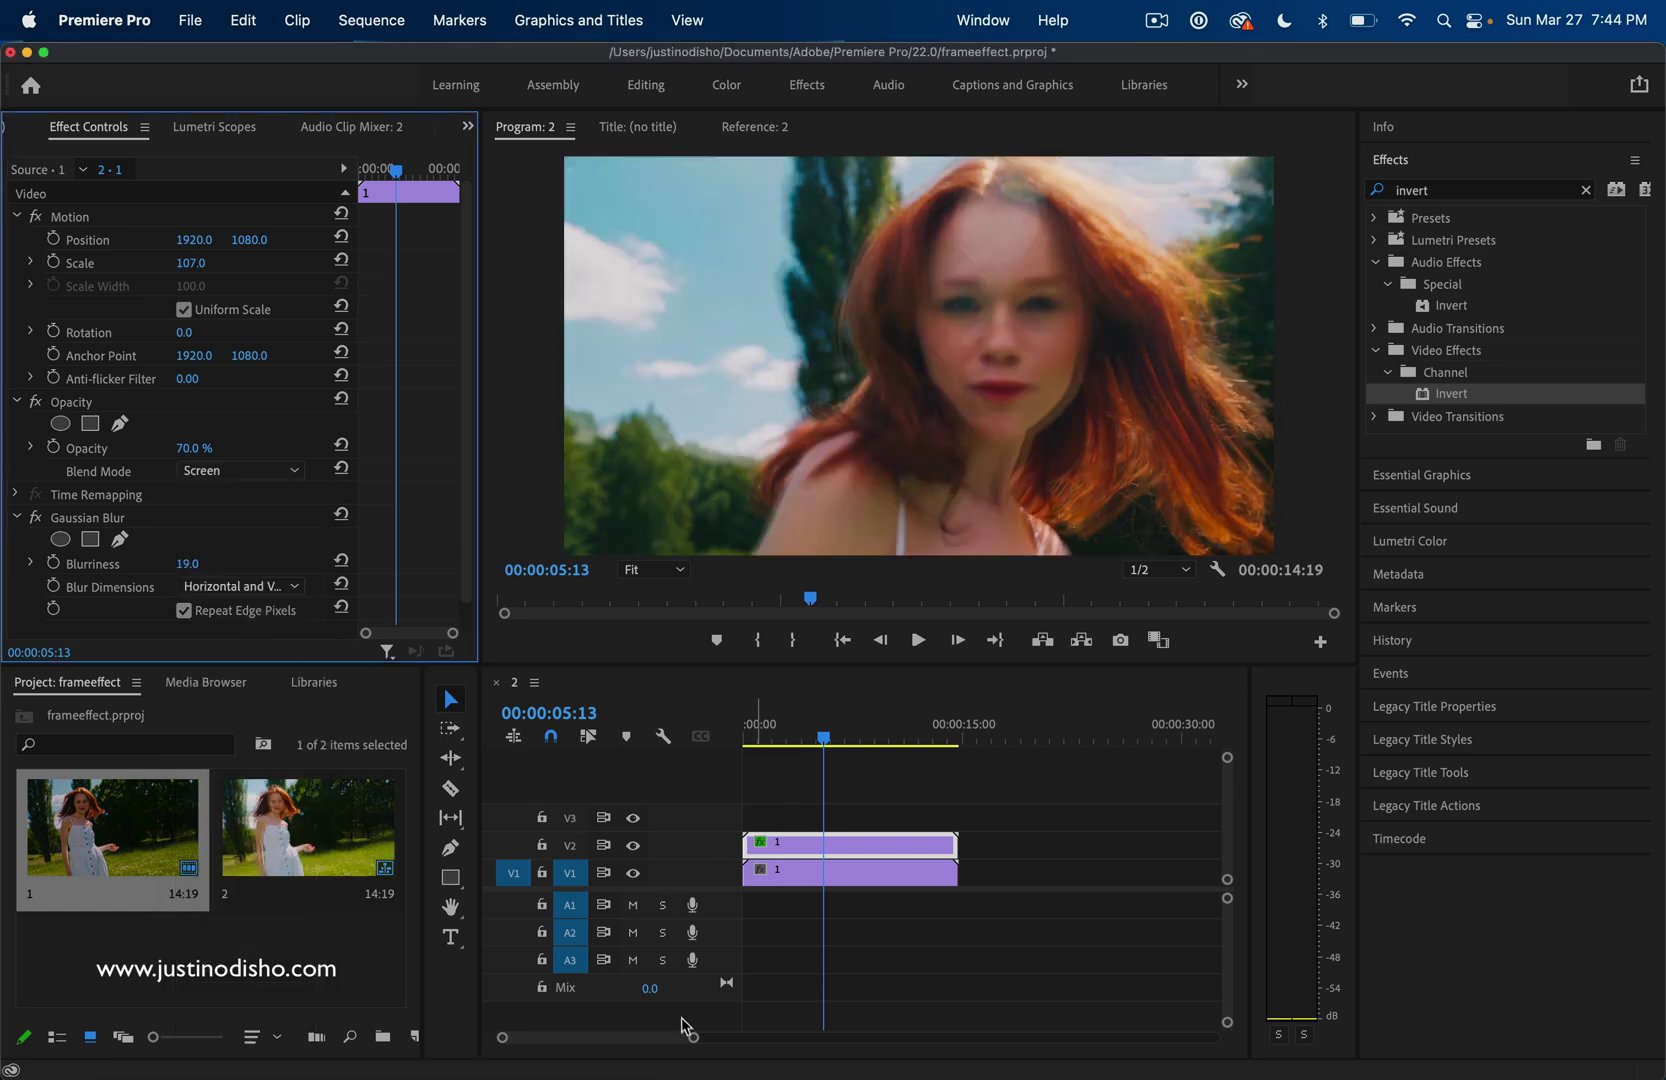
# Zoom into the timeline and shift the V2 clip a few frames later than V1.
pyautogui.moveTo(690, 1040); pyautogui.dragTo(645, 1040)
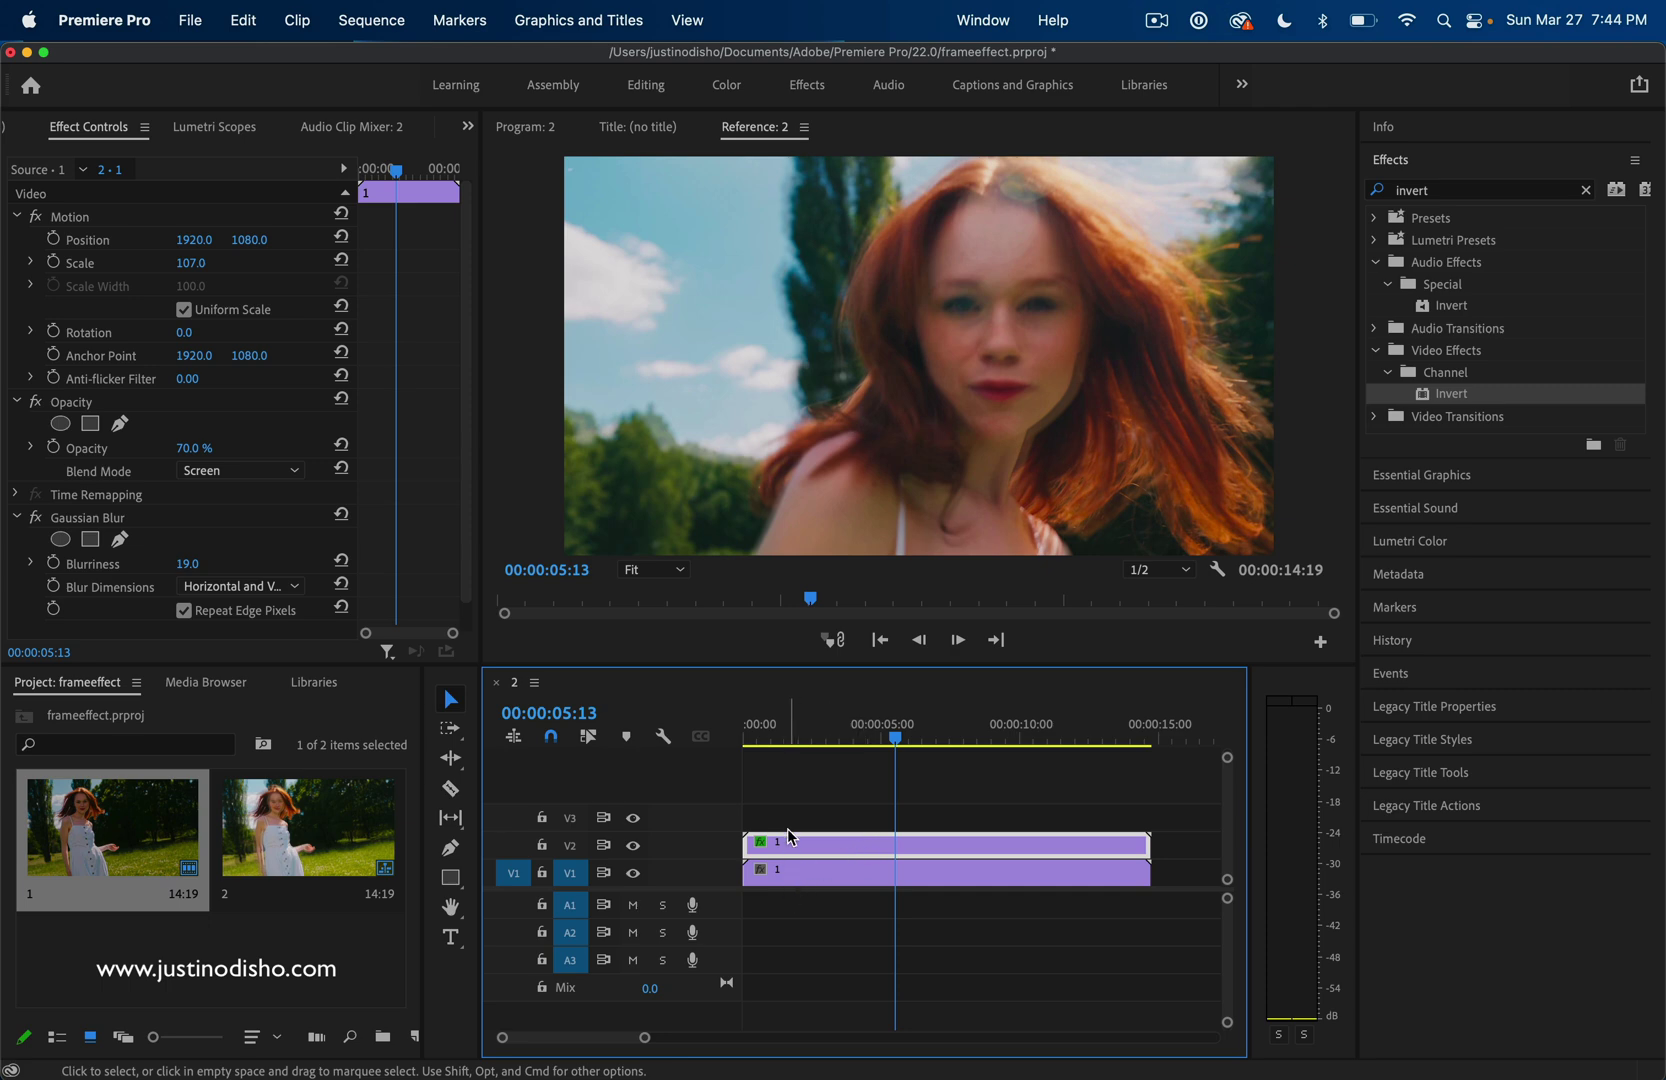
pyautogui.moveTo(788, 833); pyautogui.dragTo(800, 849)
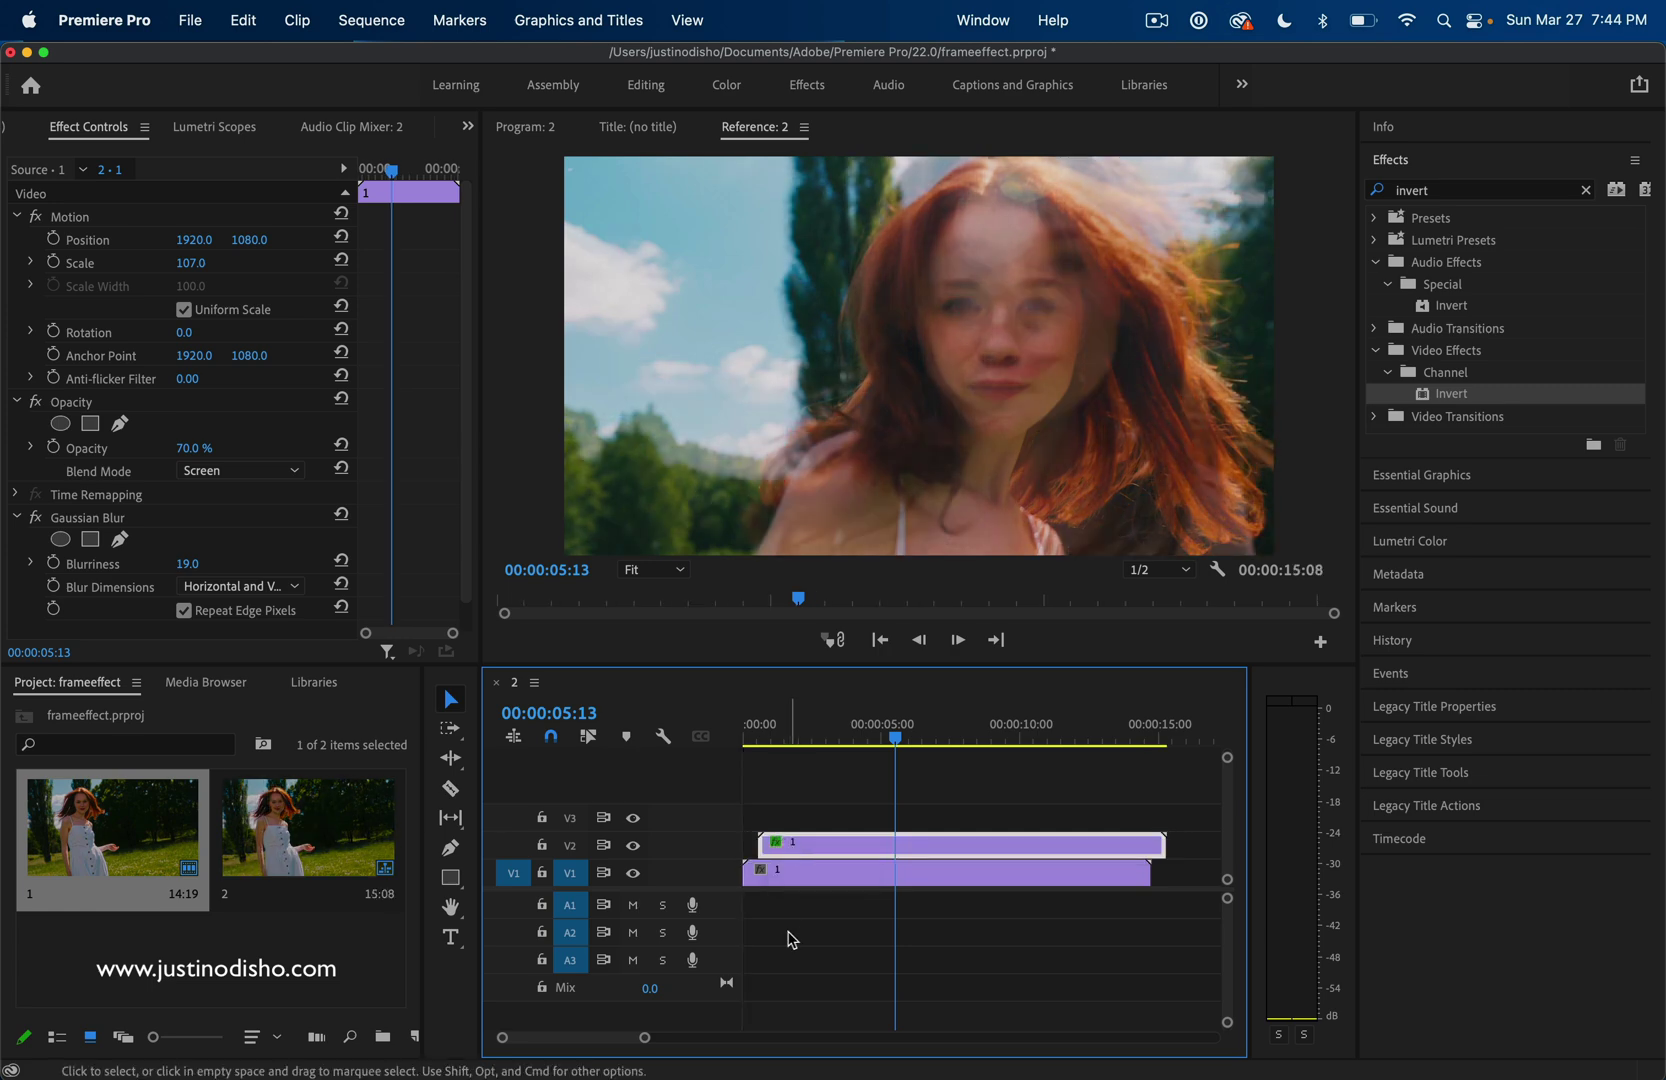
pyautogui.moveTo(645, 1037); pyautogui.dragTo(615, 1038)
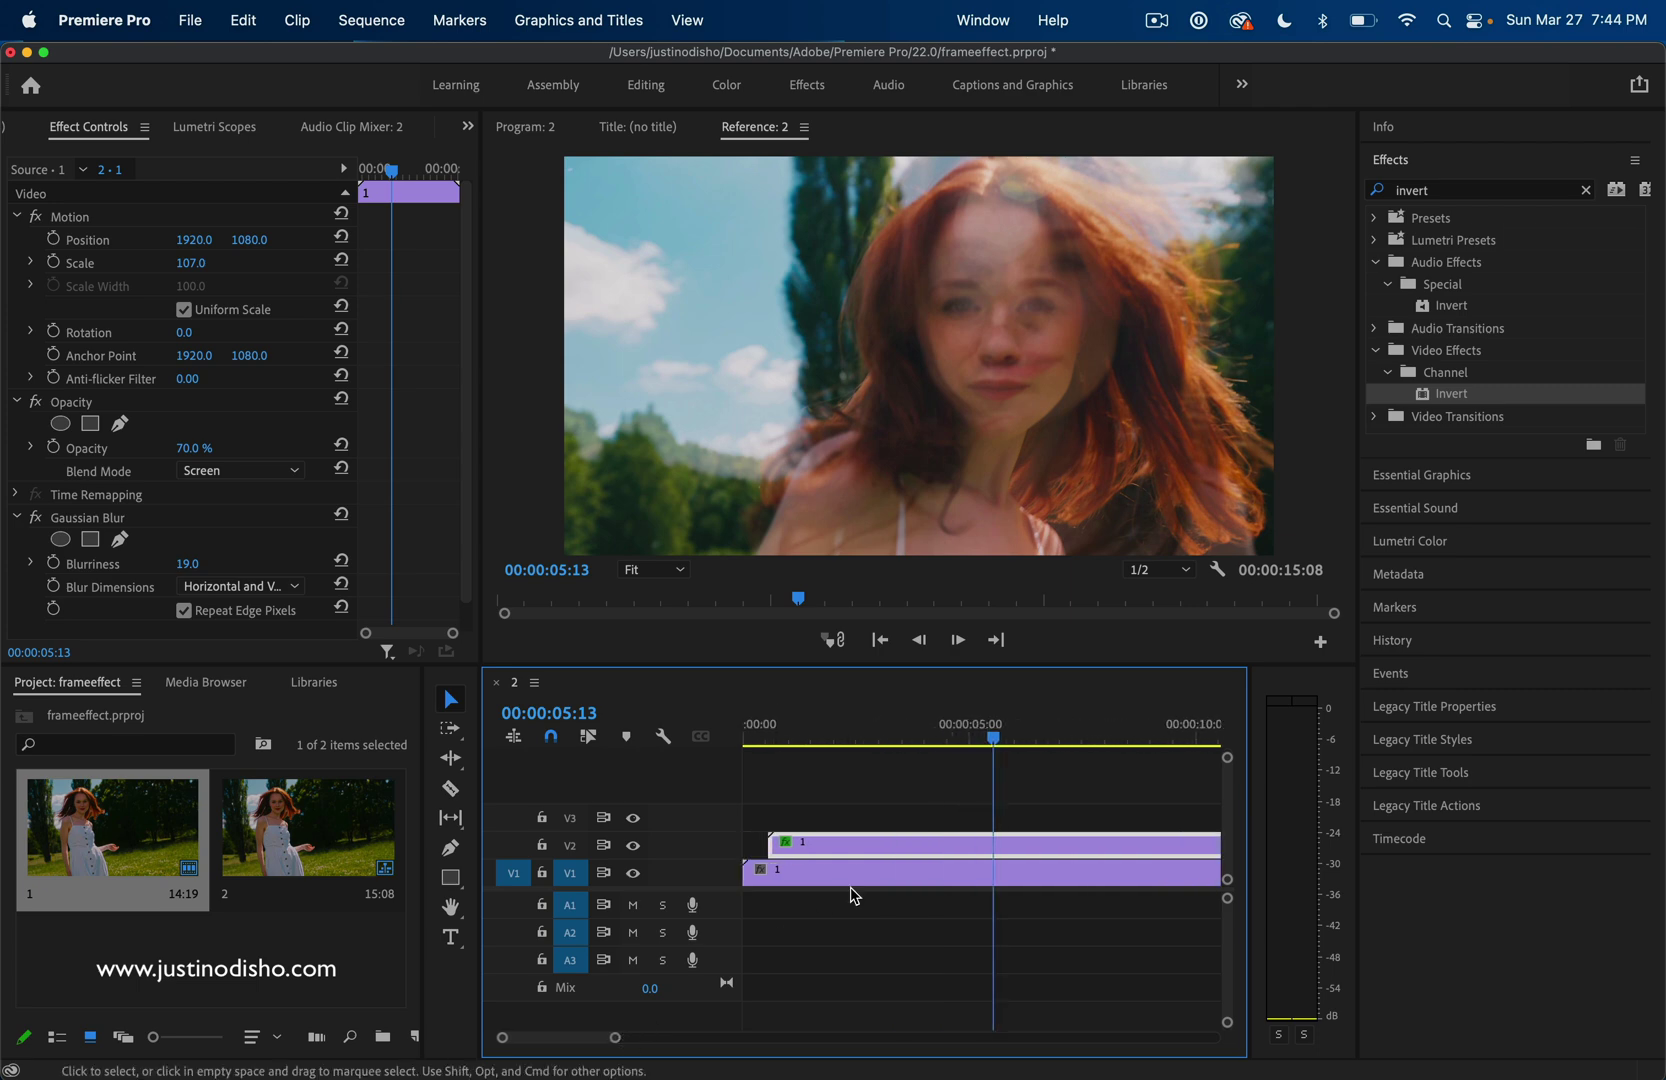
pyautogui.moveTo(795, 846)
pyautogui.mouseDown()
pyautogui.moveTo(772, 846)
pyautogui.moveTo(806, 850)
pyautogui.mouseUp()
# Return to the sequence start and play back to review the doubled image.
pyautogui.click(750, 724)
pyautogui.click(800, 787)
pyautogui.press('Home')
pyautogui.press('space')
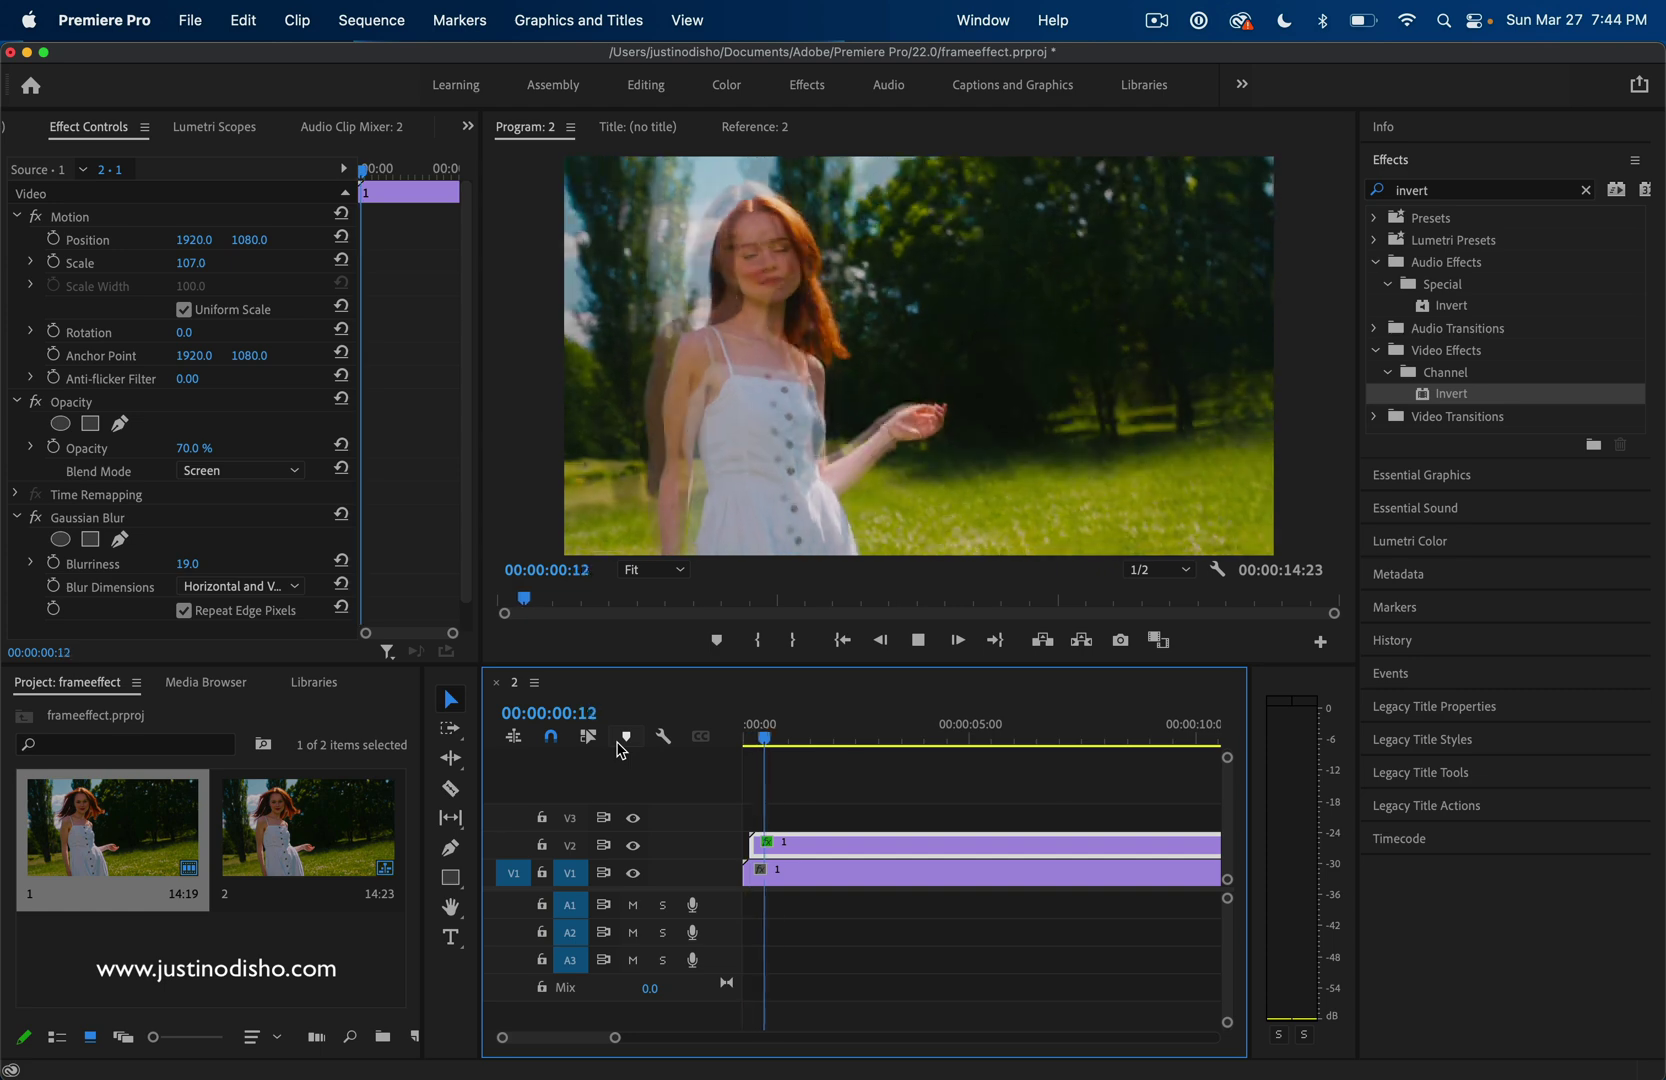
pyautogui.press('space')
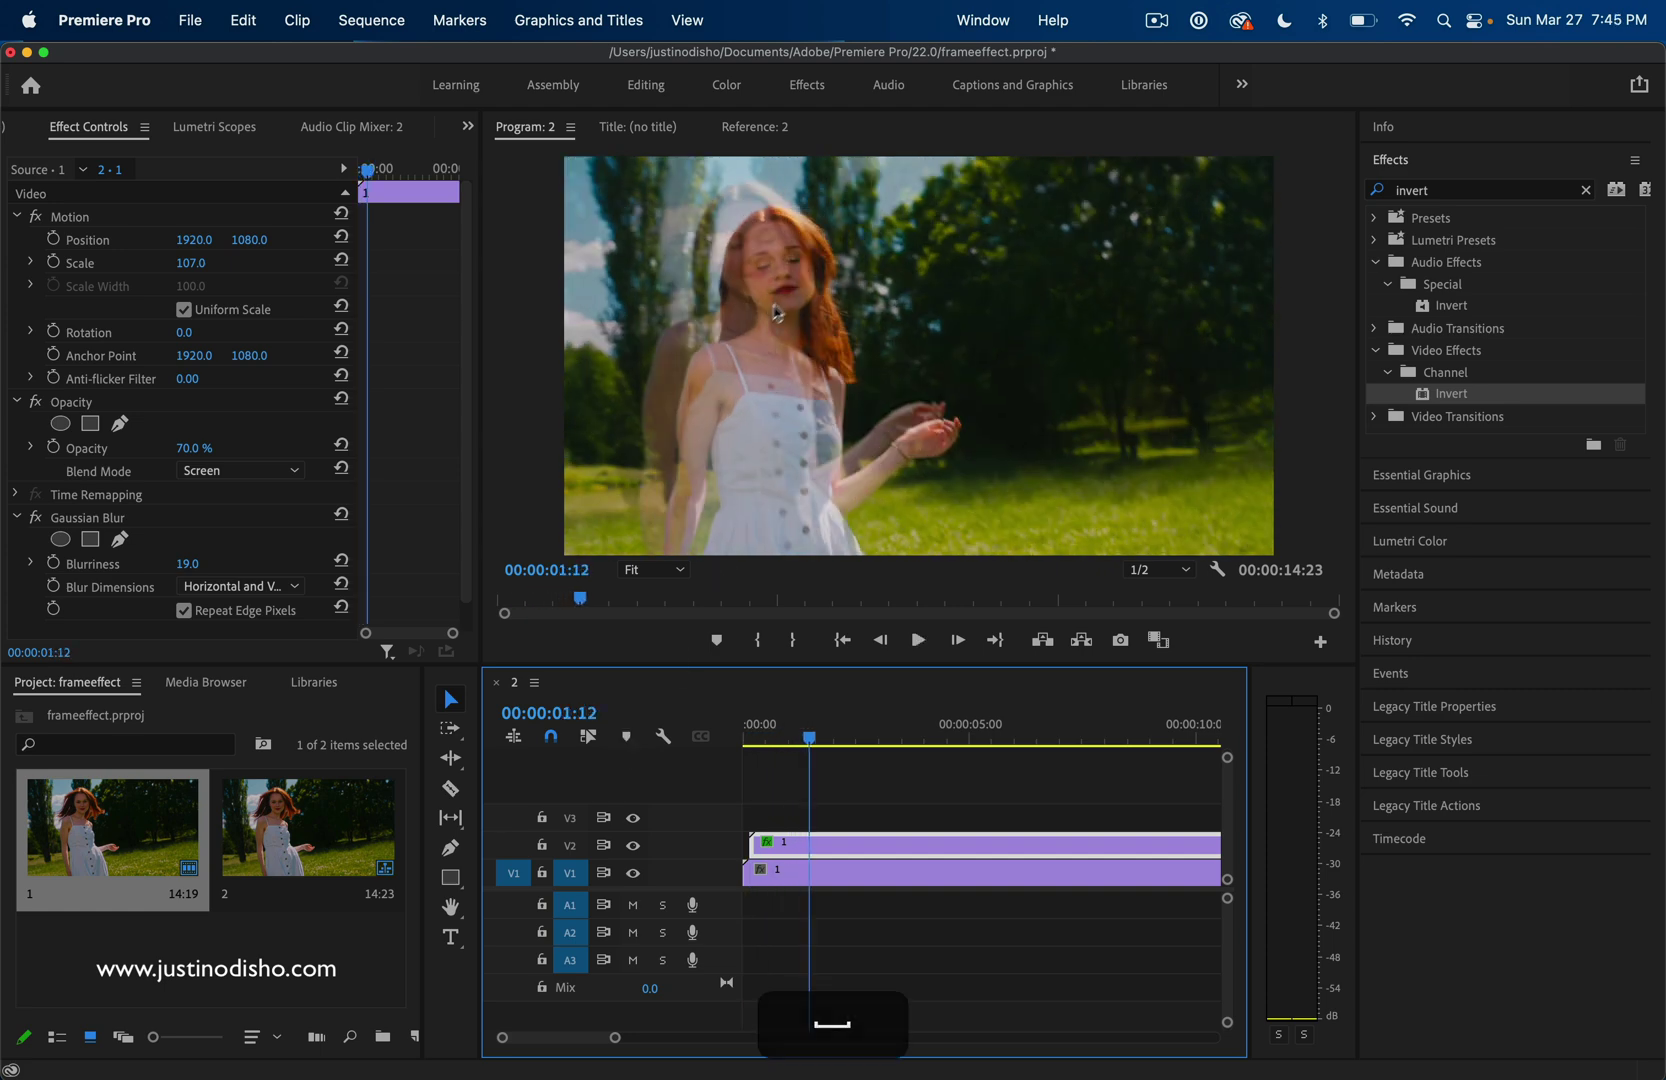
pyautogui.press('space')
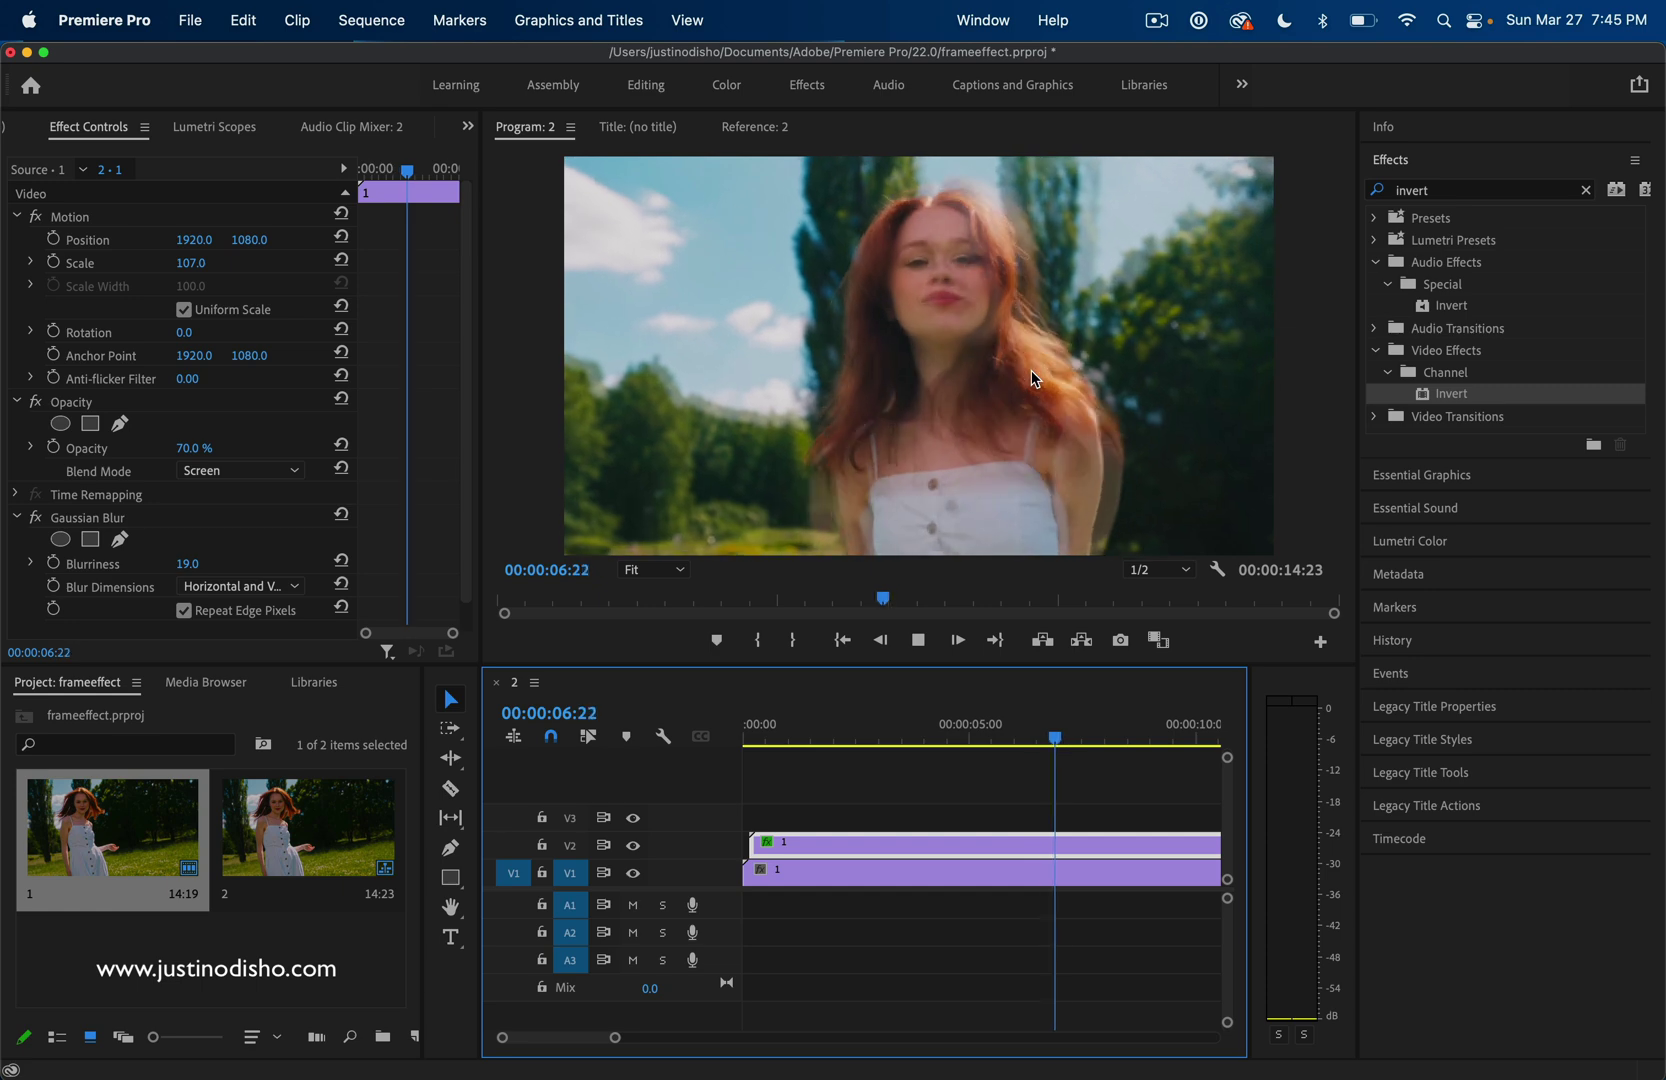
# Switch the overlay to Normal blending and re-zoom the timeline onto the clips.
pyautogui.click(238, 470)
pyautogui.click(236, 493)
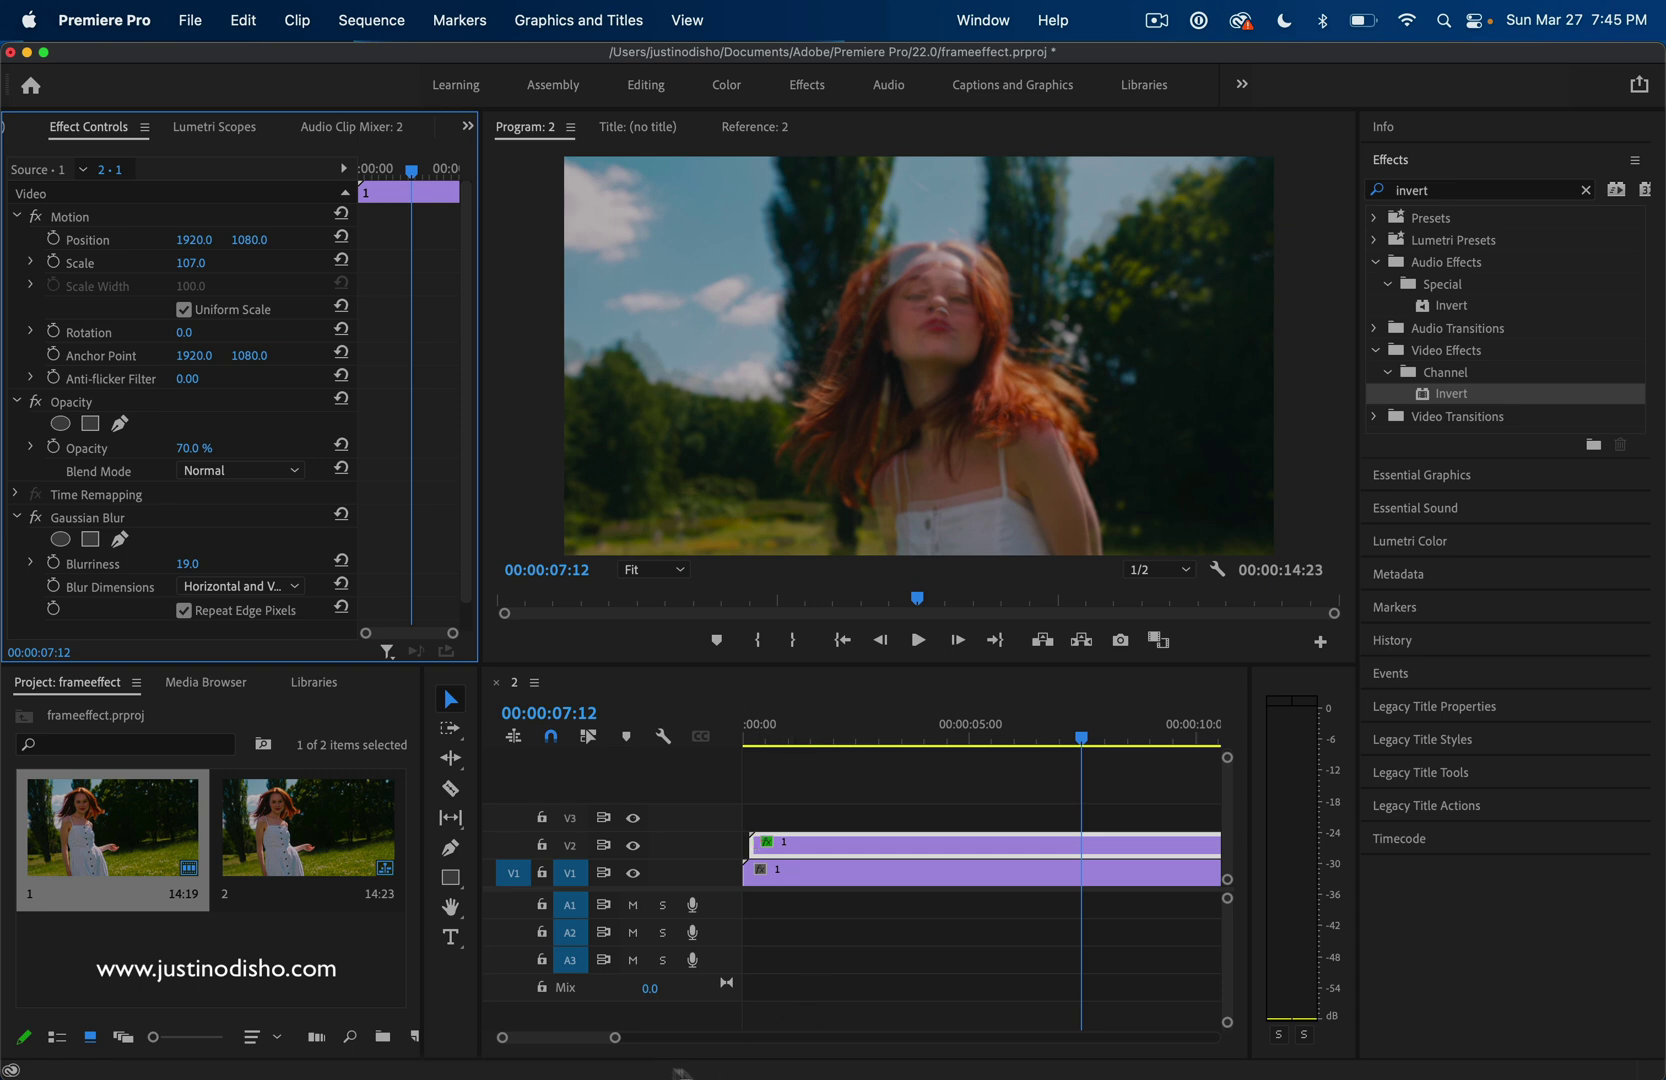
pyautogui.moveTo(613, 1041); pyautogui.dragTo(686, 1039)
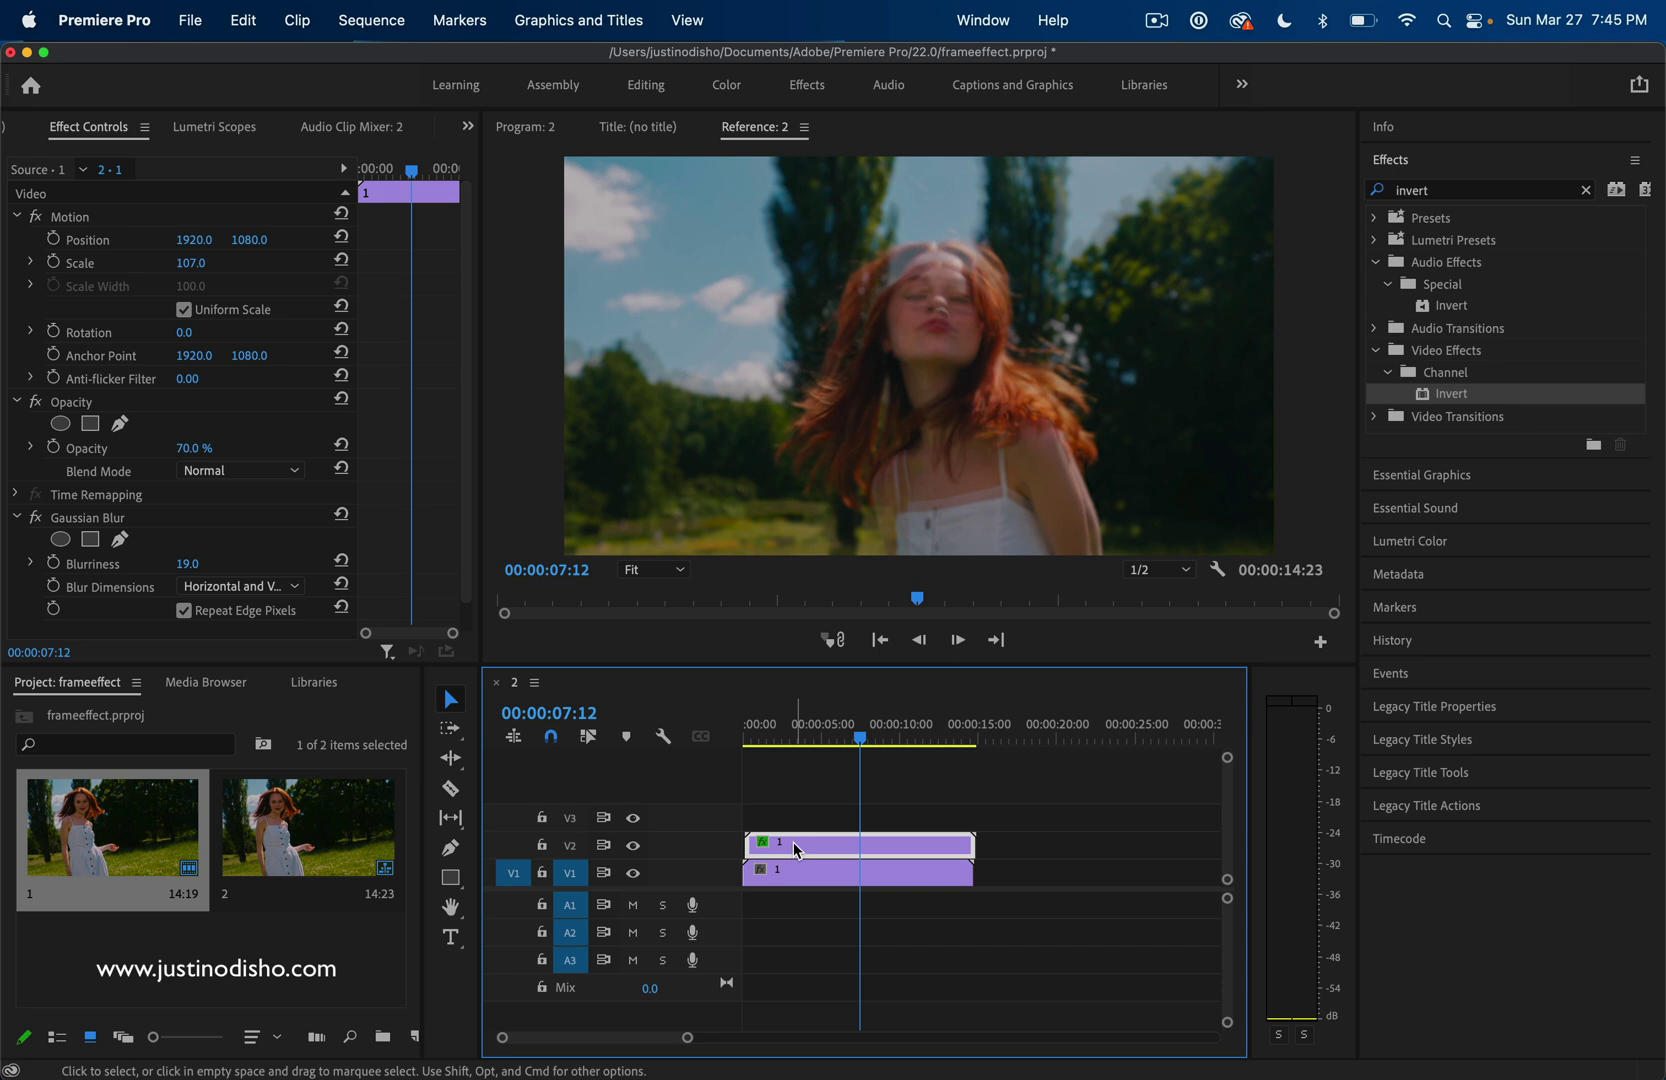
pyautogui.moveTo(686, 1039); pyautogui.dragTo(642, 1042)
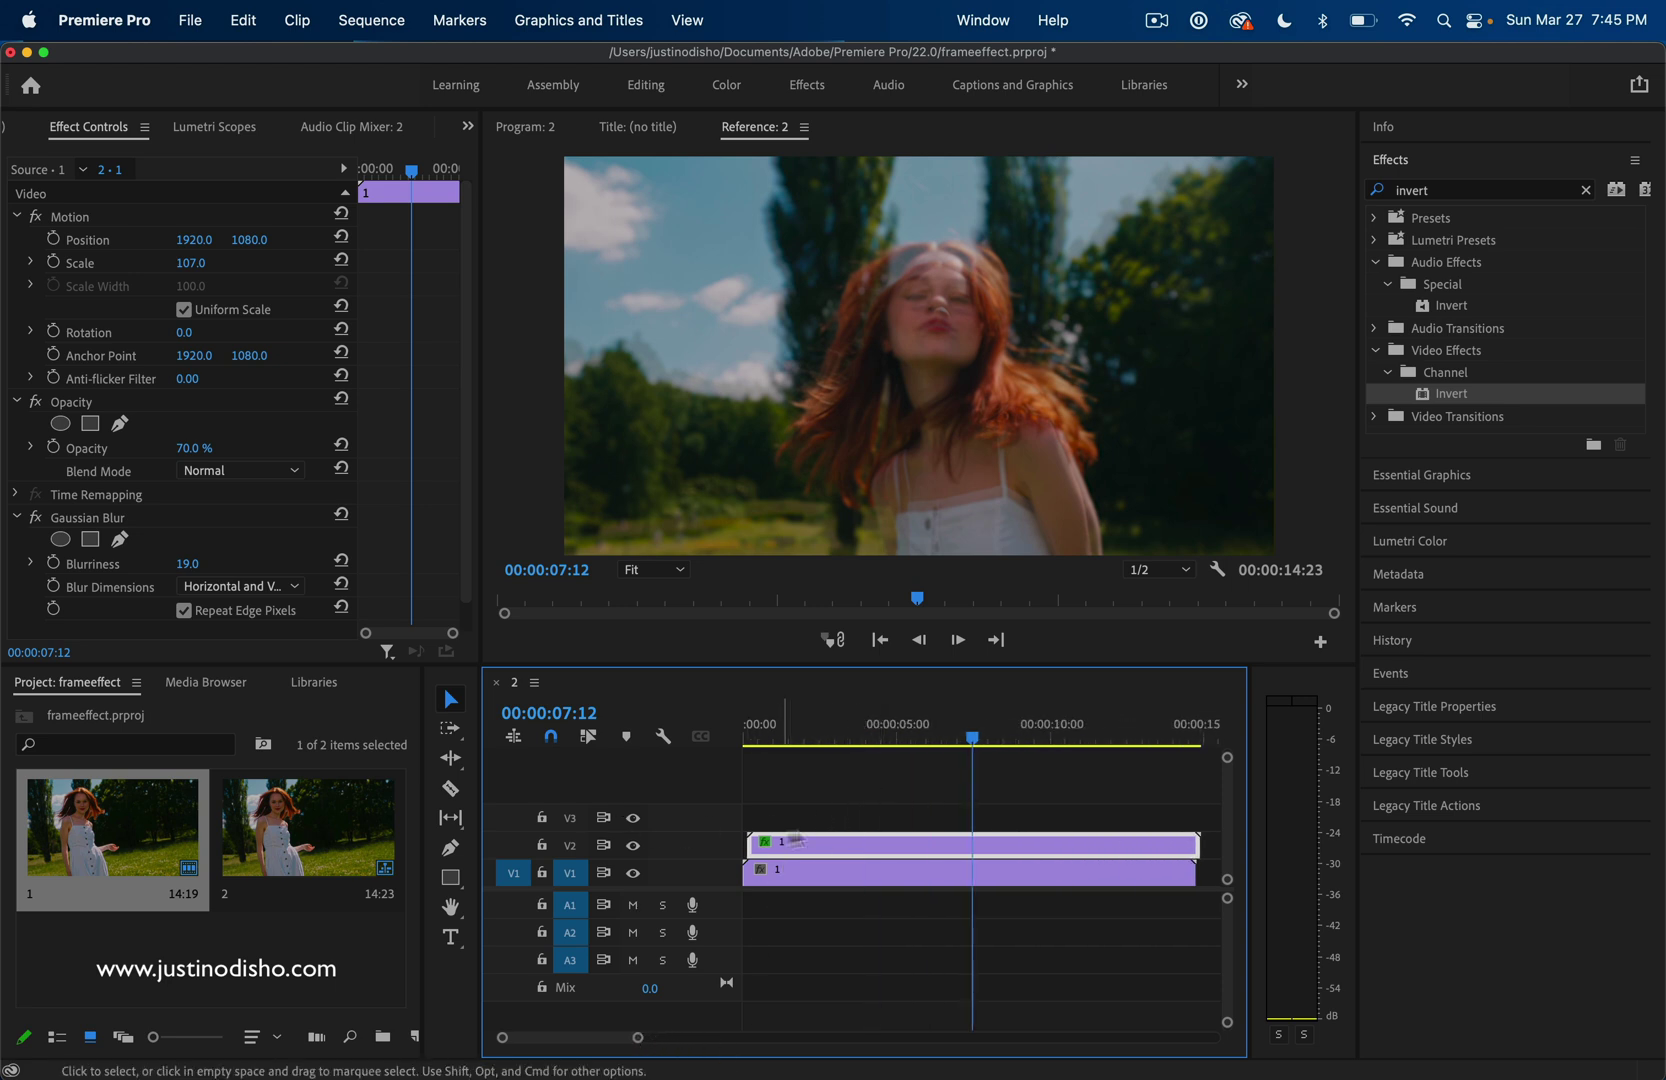
# Rate-stretch the top clip longer with the R tool and preview it from 1:24.
pyautogui.press('r')
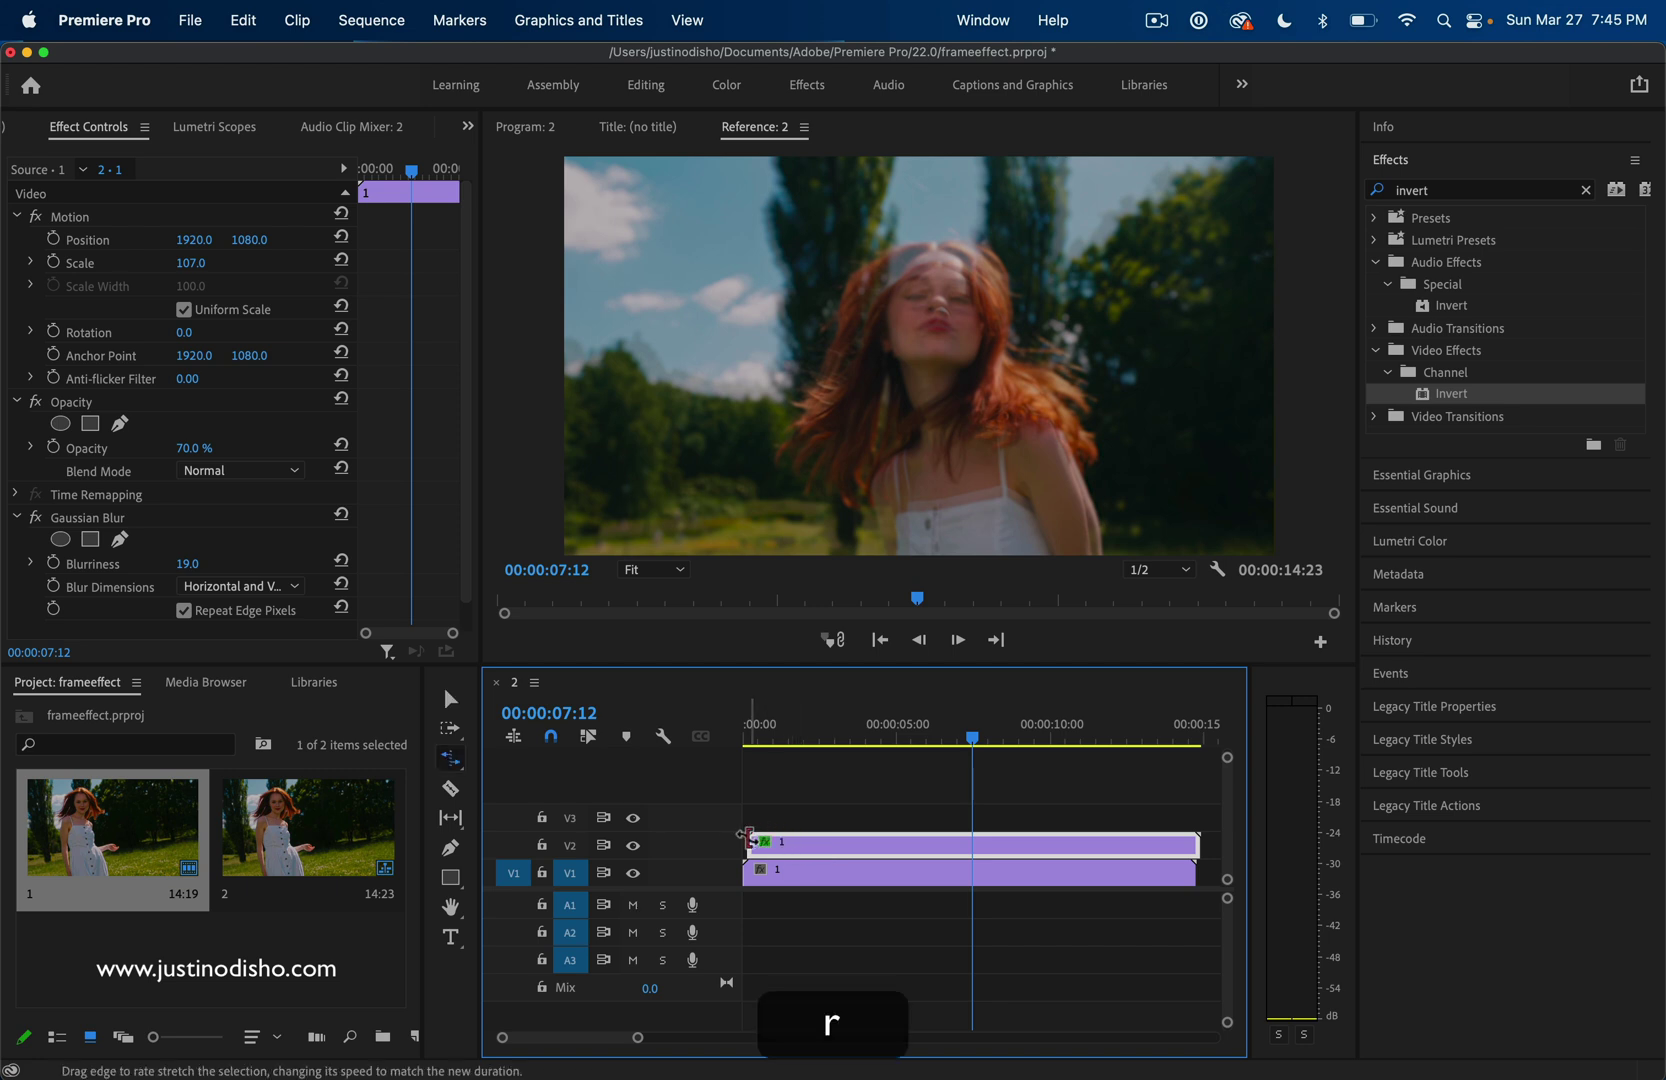
pyautogui.moveTo(748, 842); pyautogui.dragTo(729, 840)
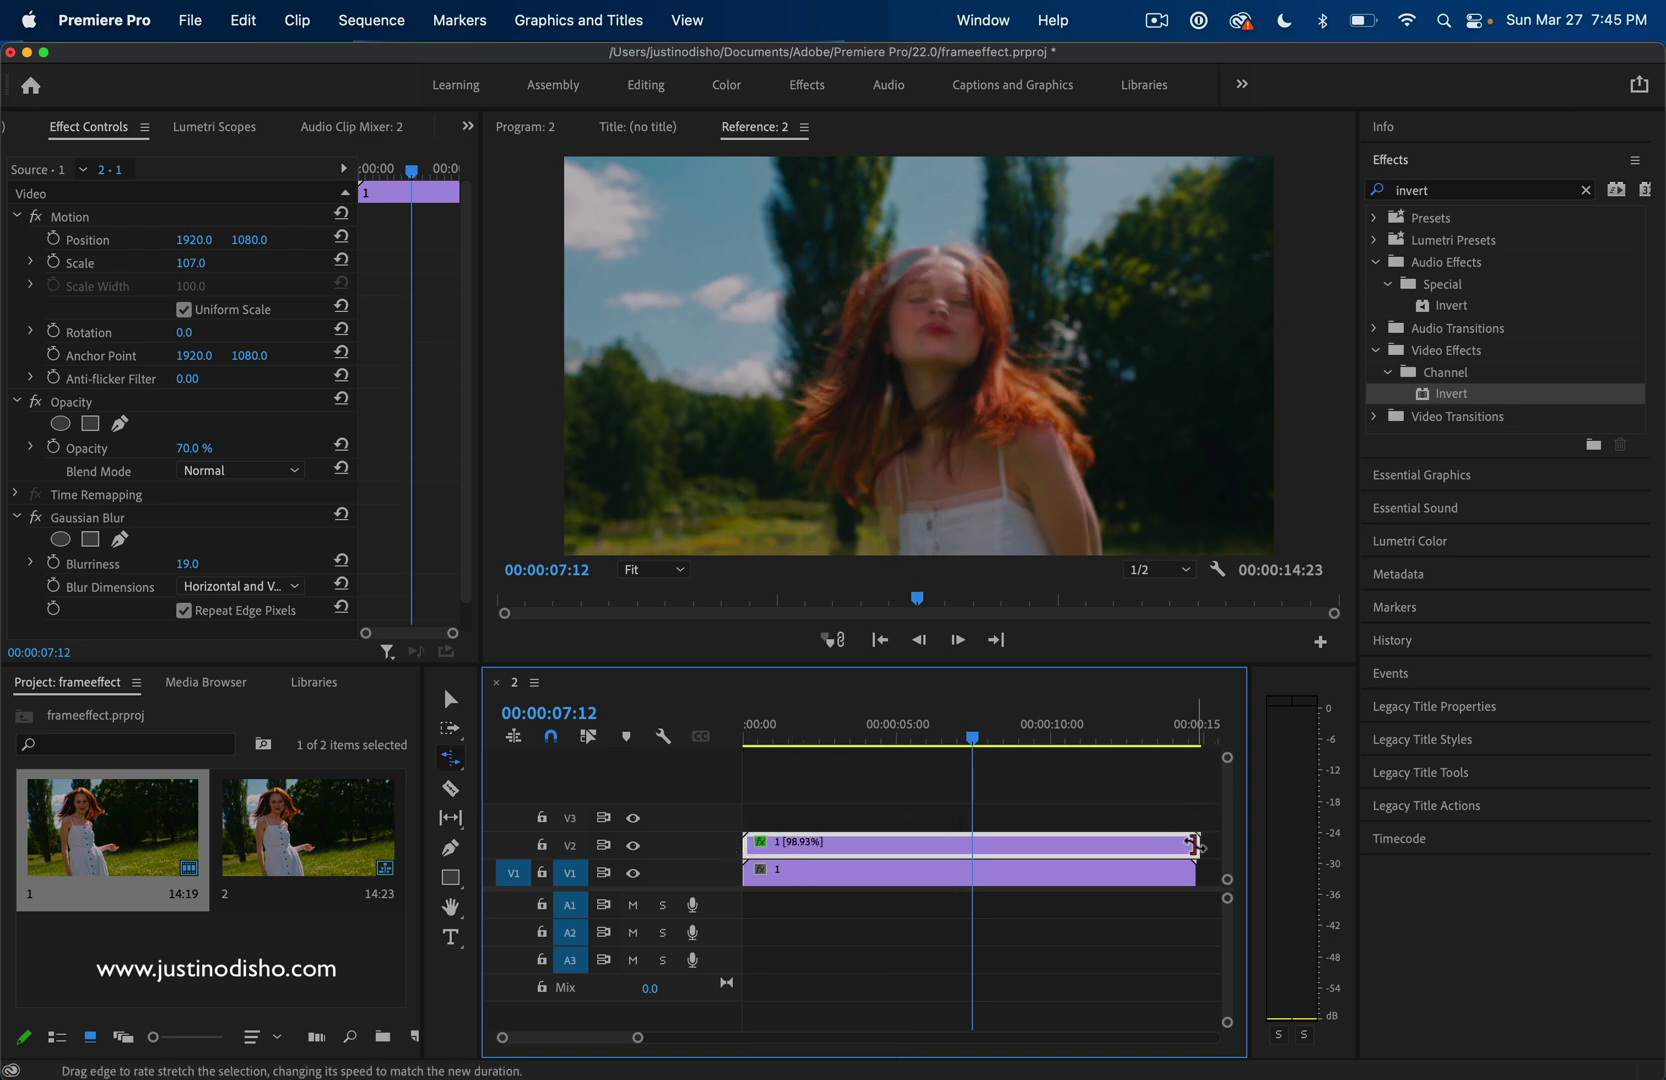
pyautogui.moveTo(1196, 842); pyautogui.dragTo(1150, 834)
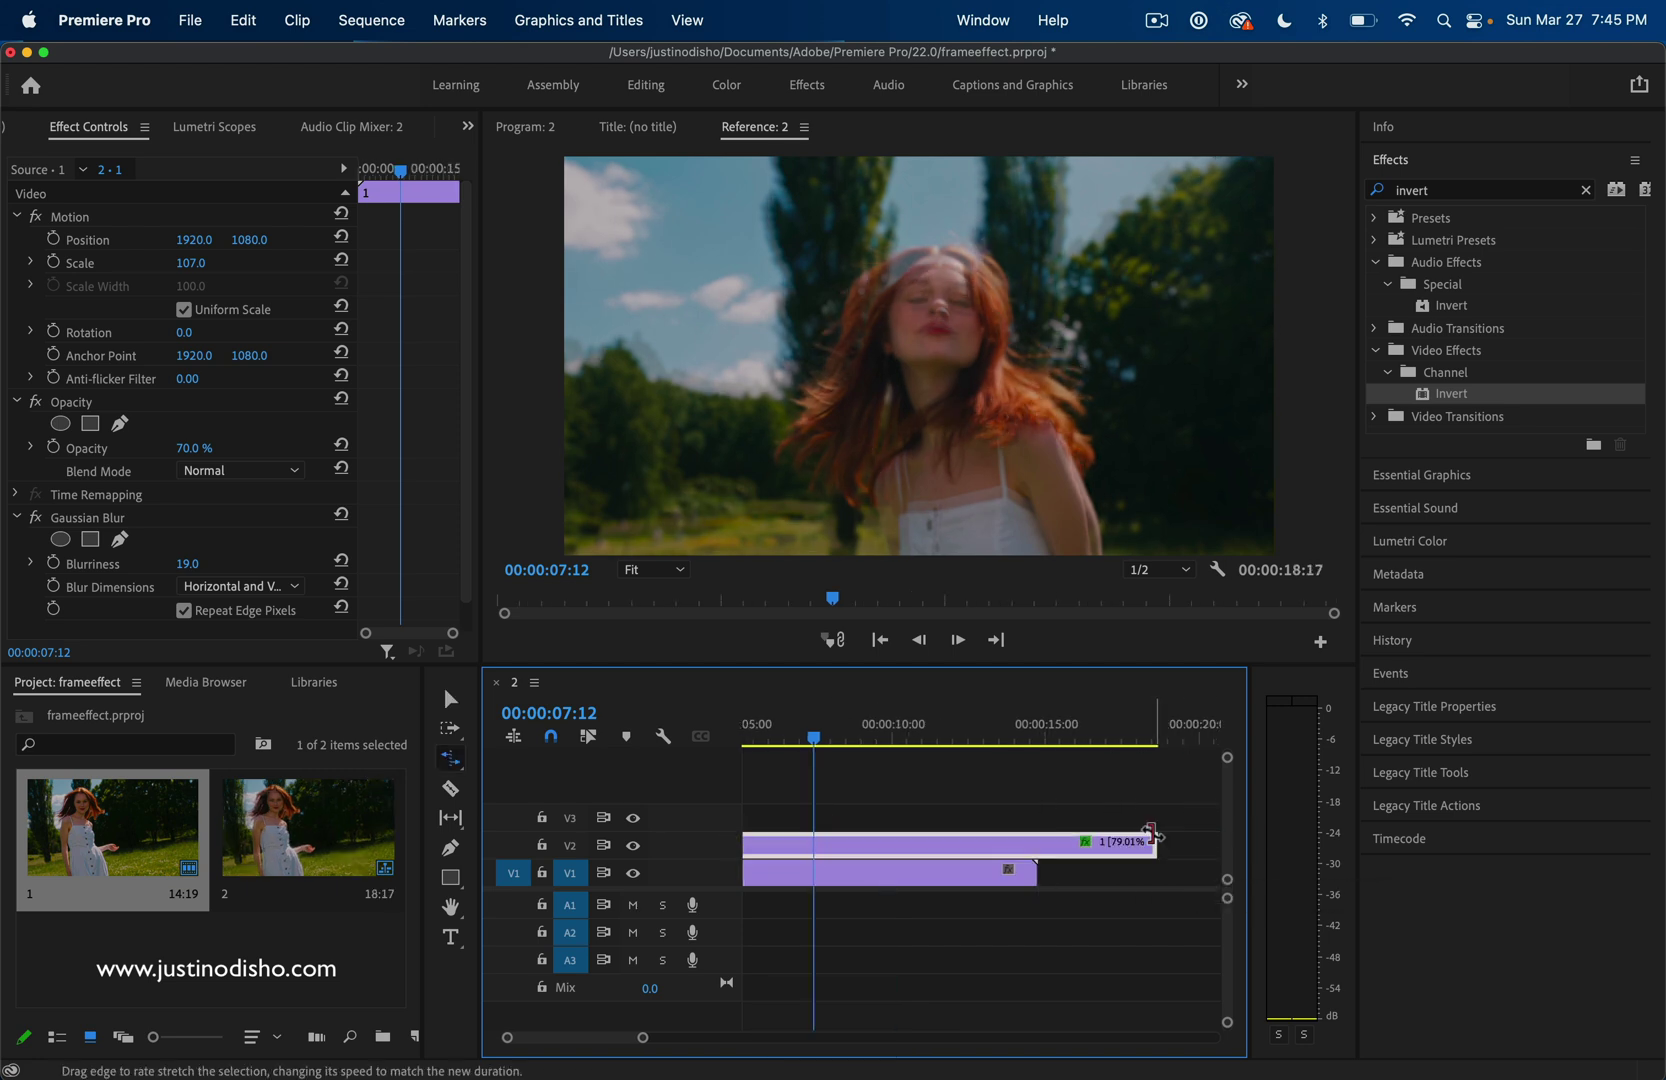
pyautogui.click(805, 740)
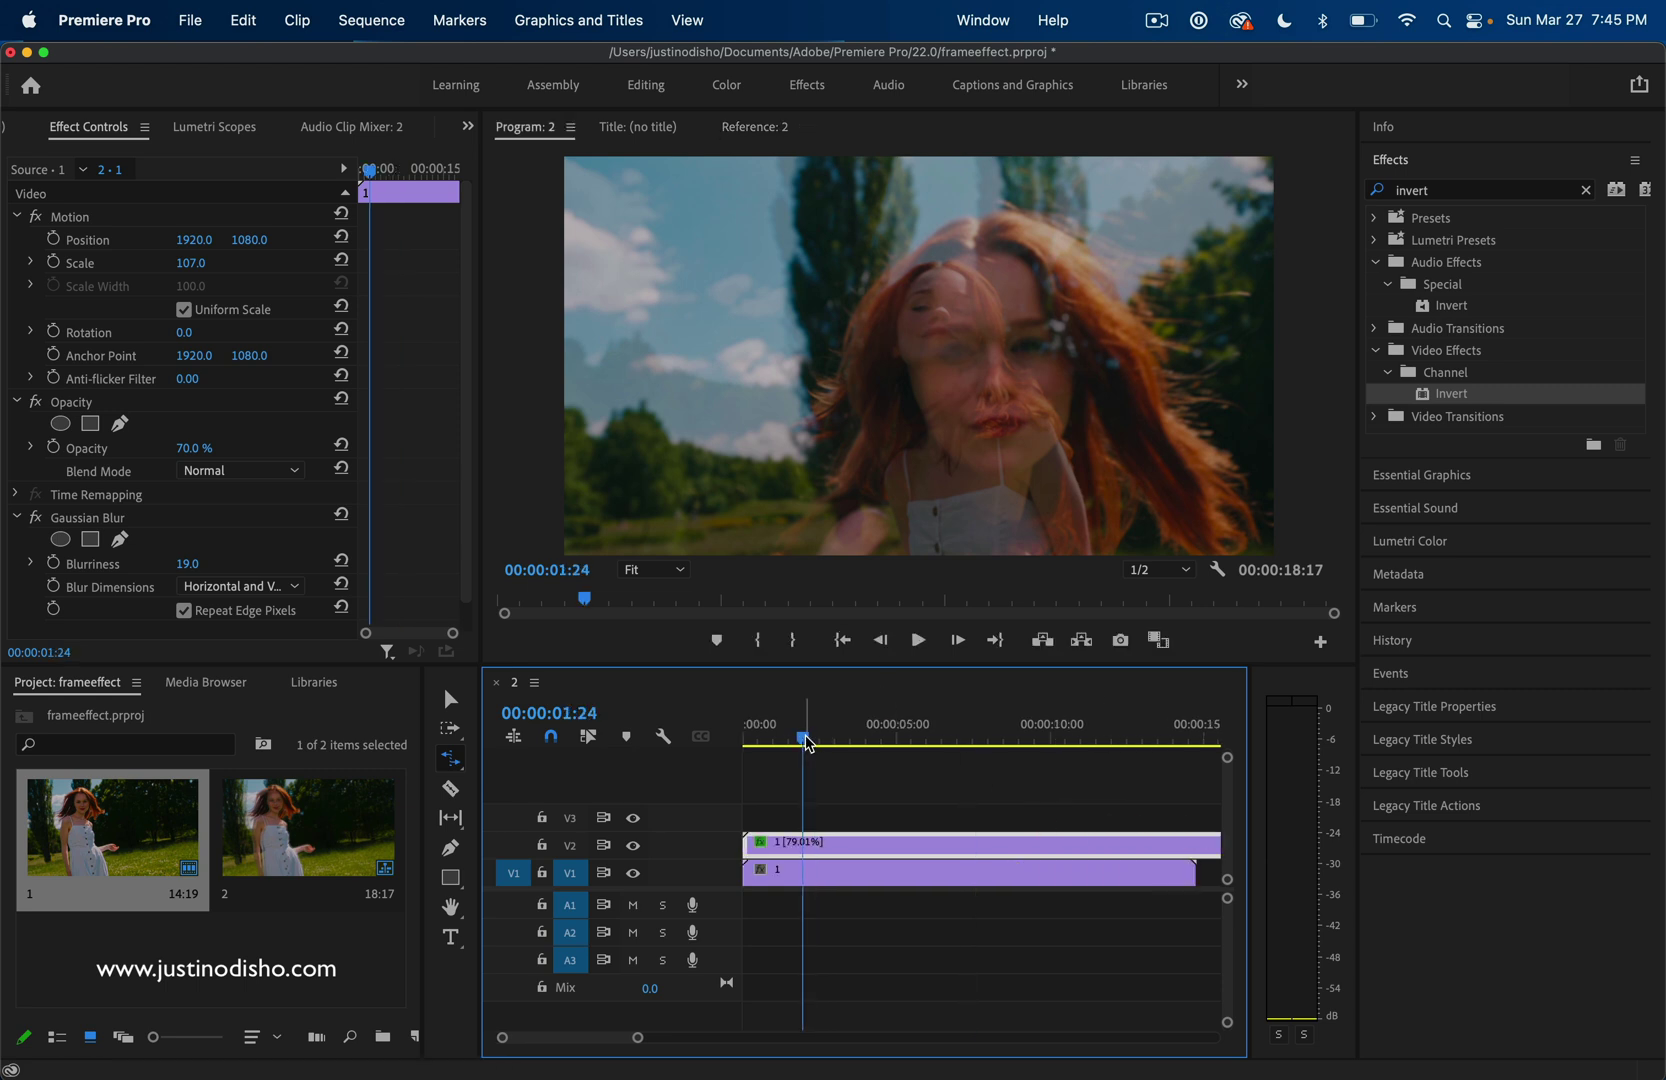
pyautogui.press('space')
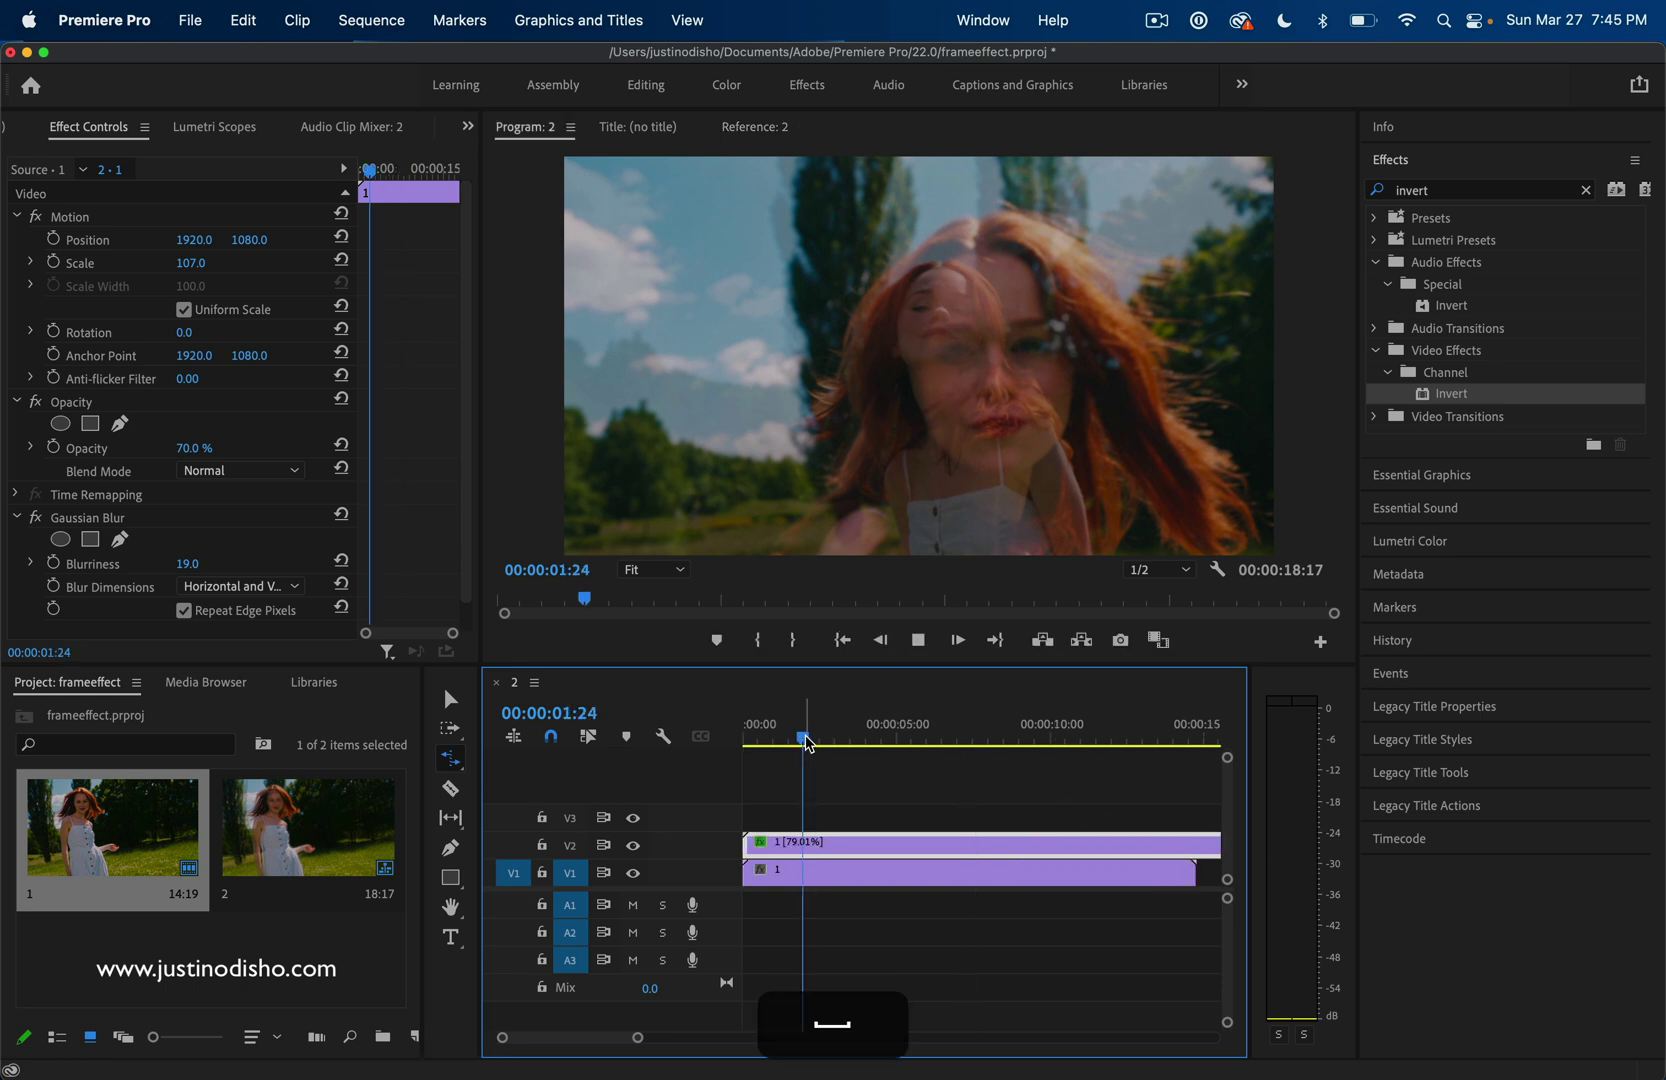
pyautogui.press('space')
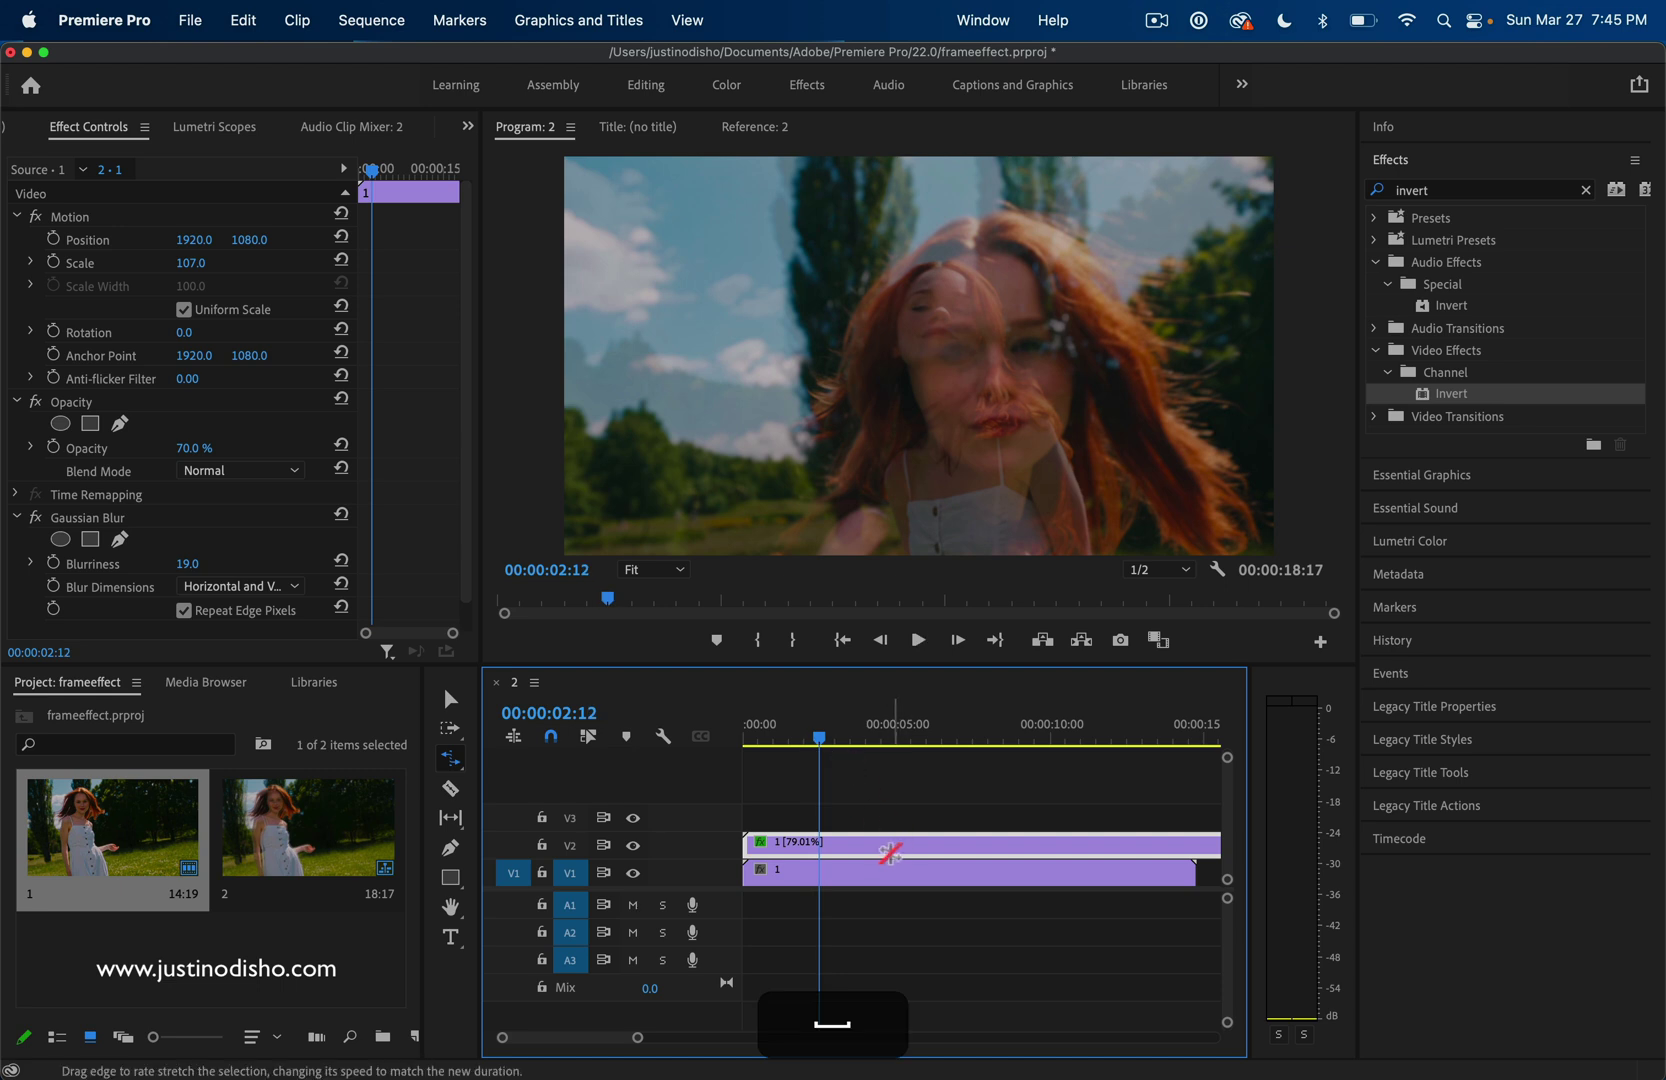
# Return to the Selection tool and undo the stretches back to the Screen blend.
pyautogui.press('v')
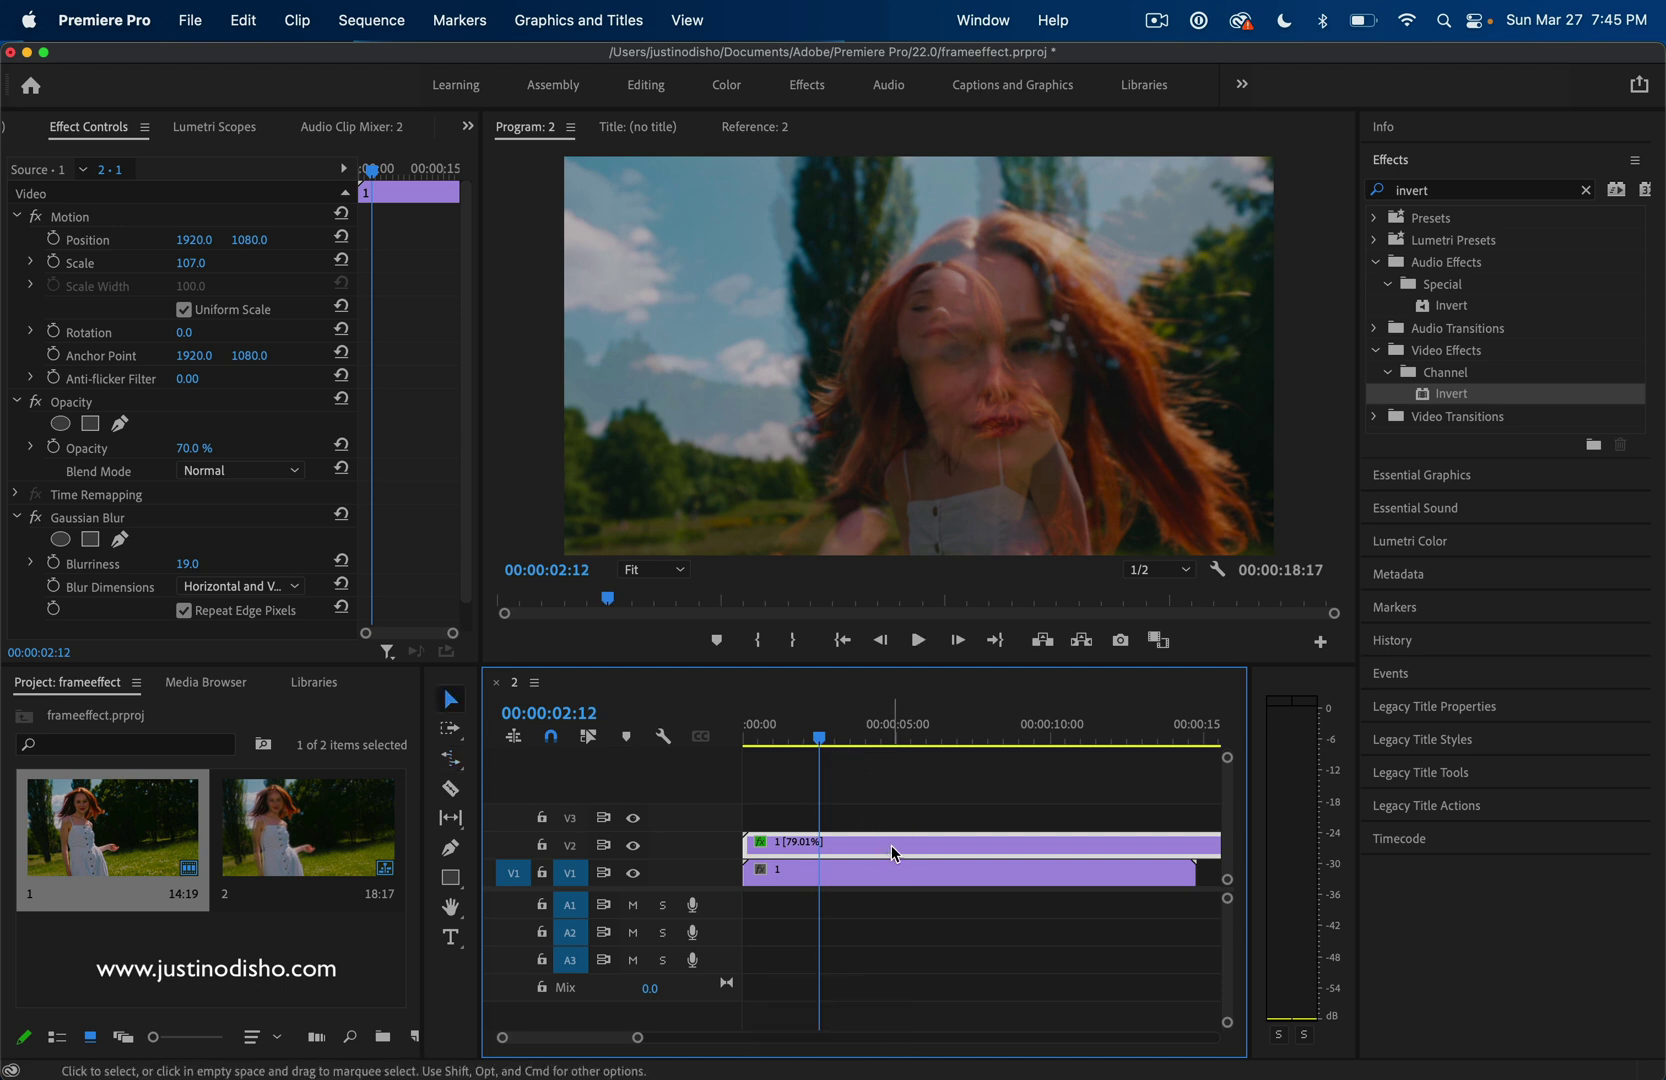
pyautogui.press('super+z')
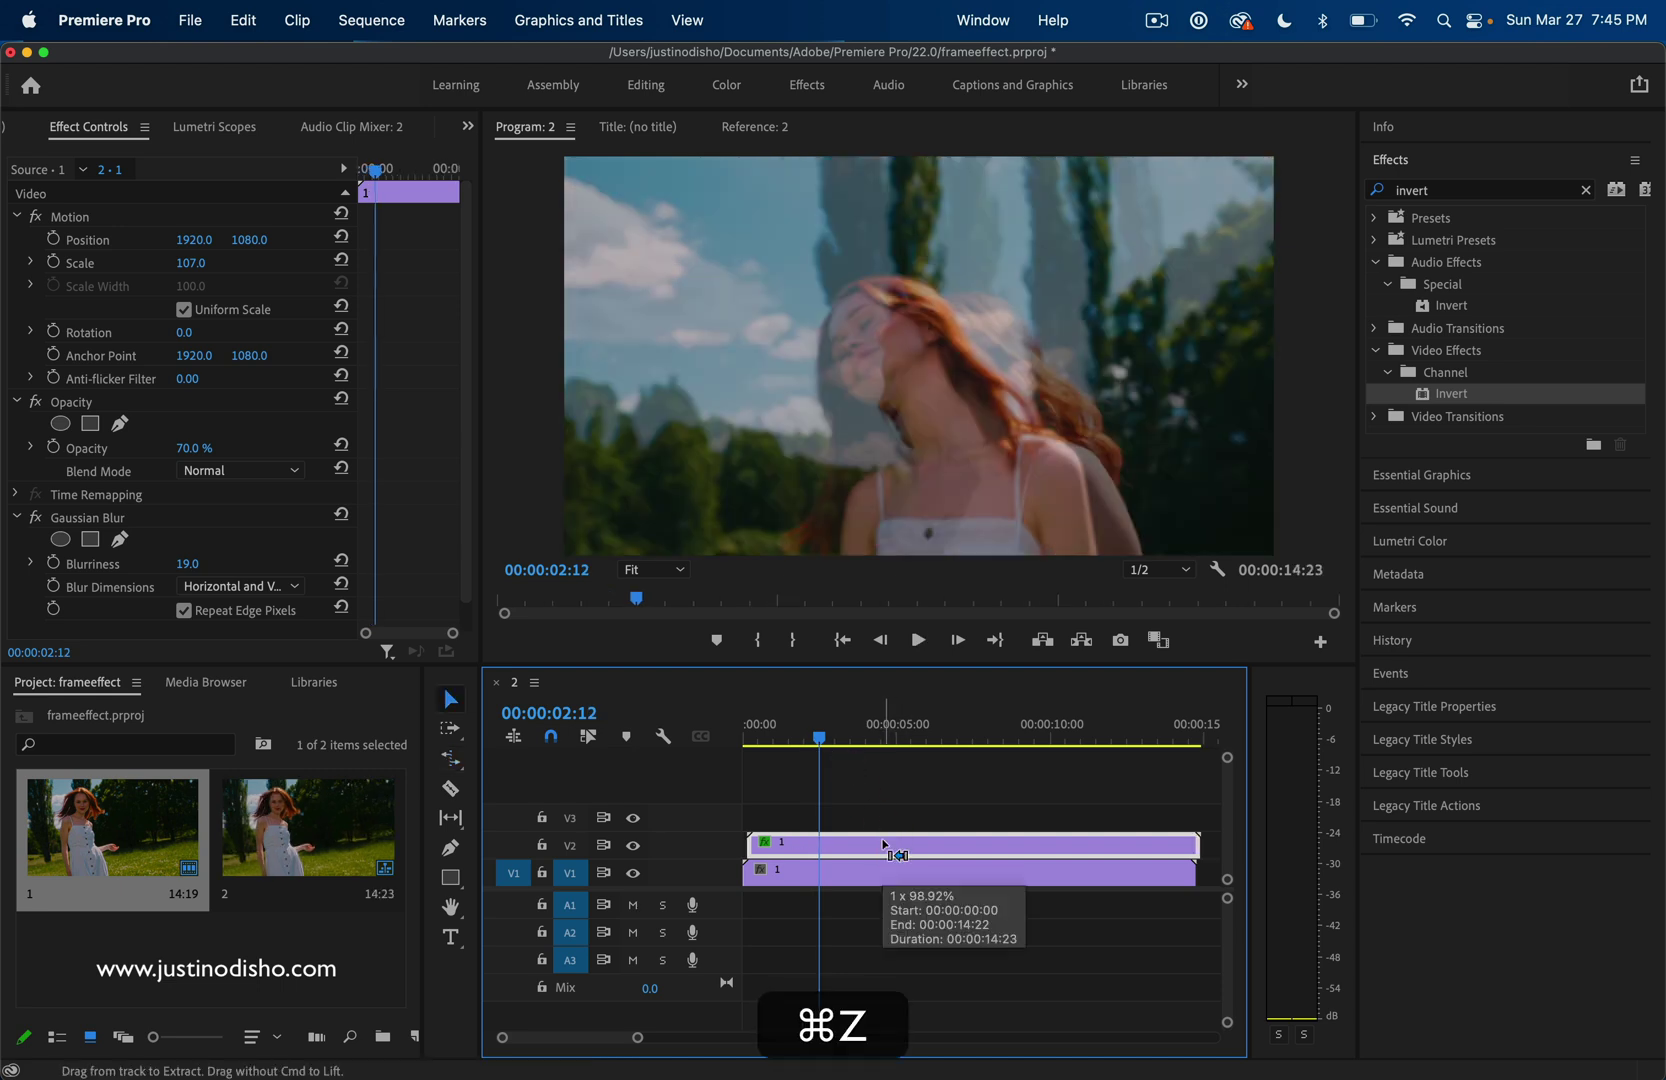
pyautogui.press('super+z')
pyautogui.press('super+z')
pyautogui.press('super+z')
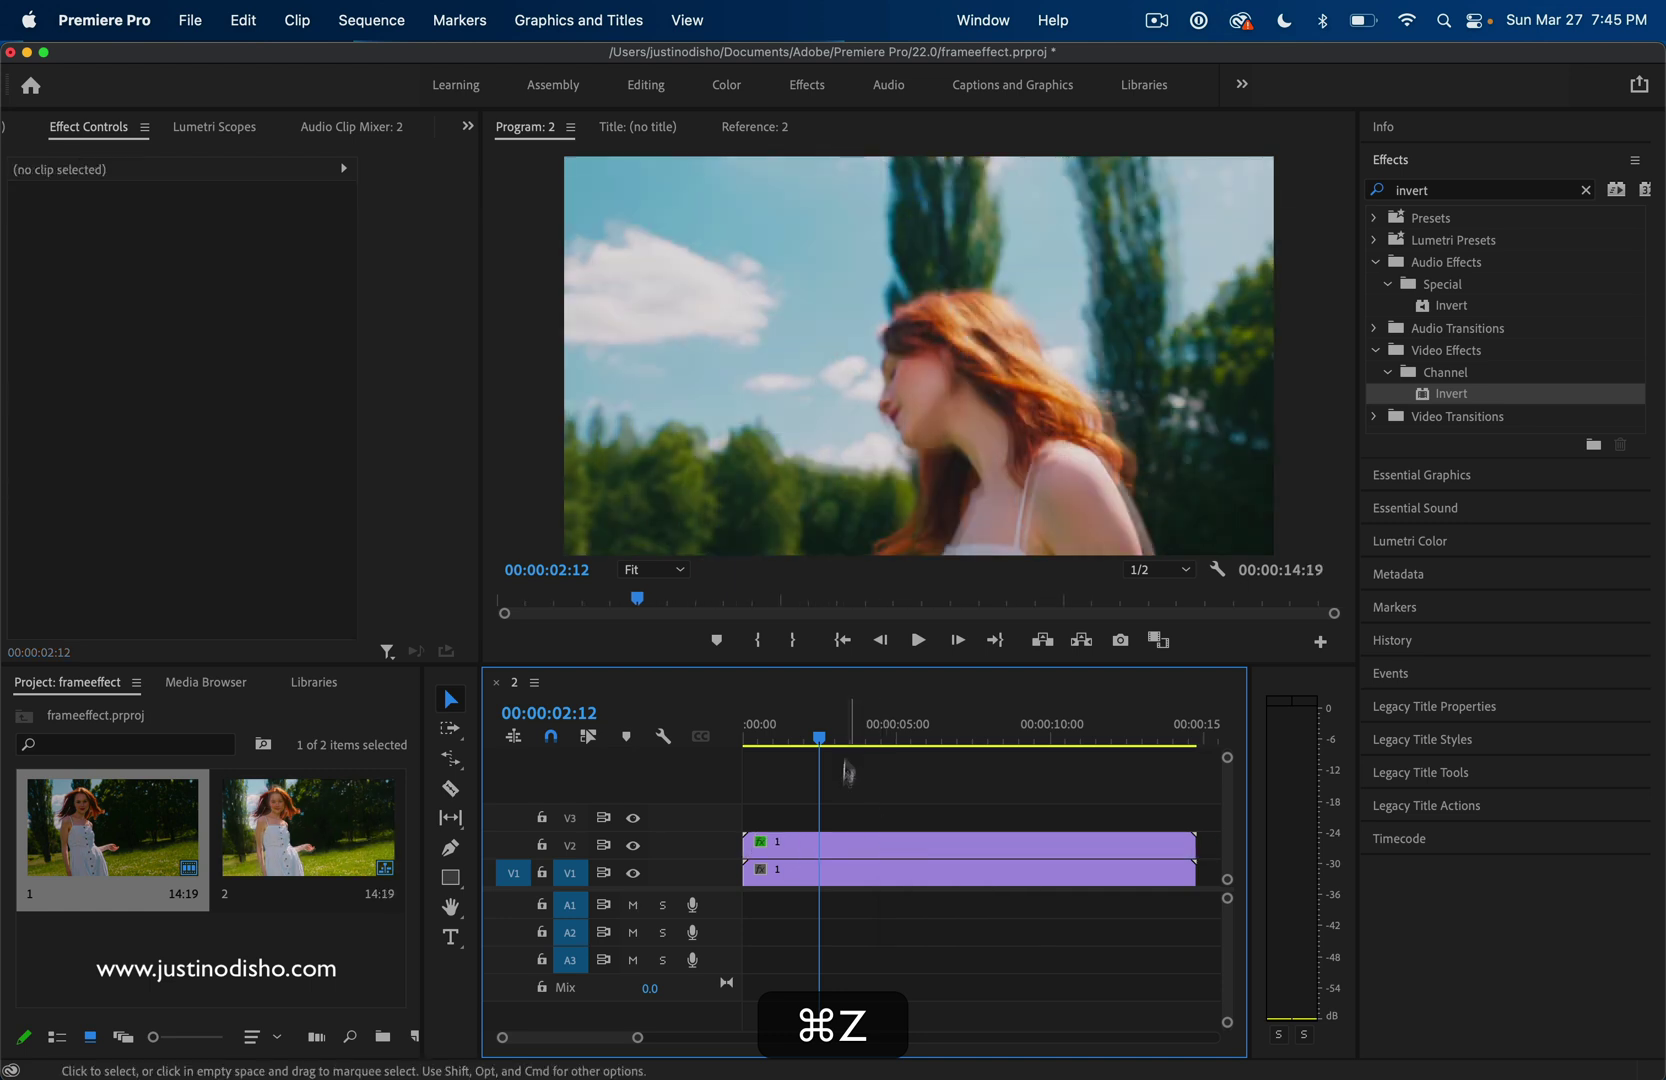
# Set starting Scale and Opacity keyframes on the V2 copy at 0:00.
pyautogui.click(840, 847)
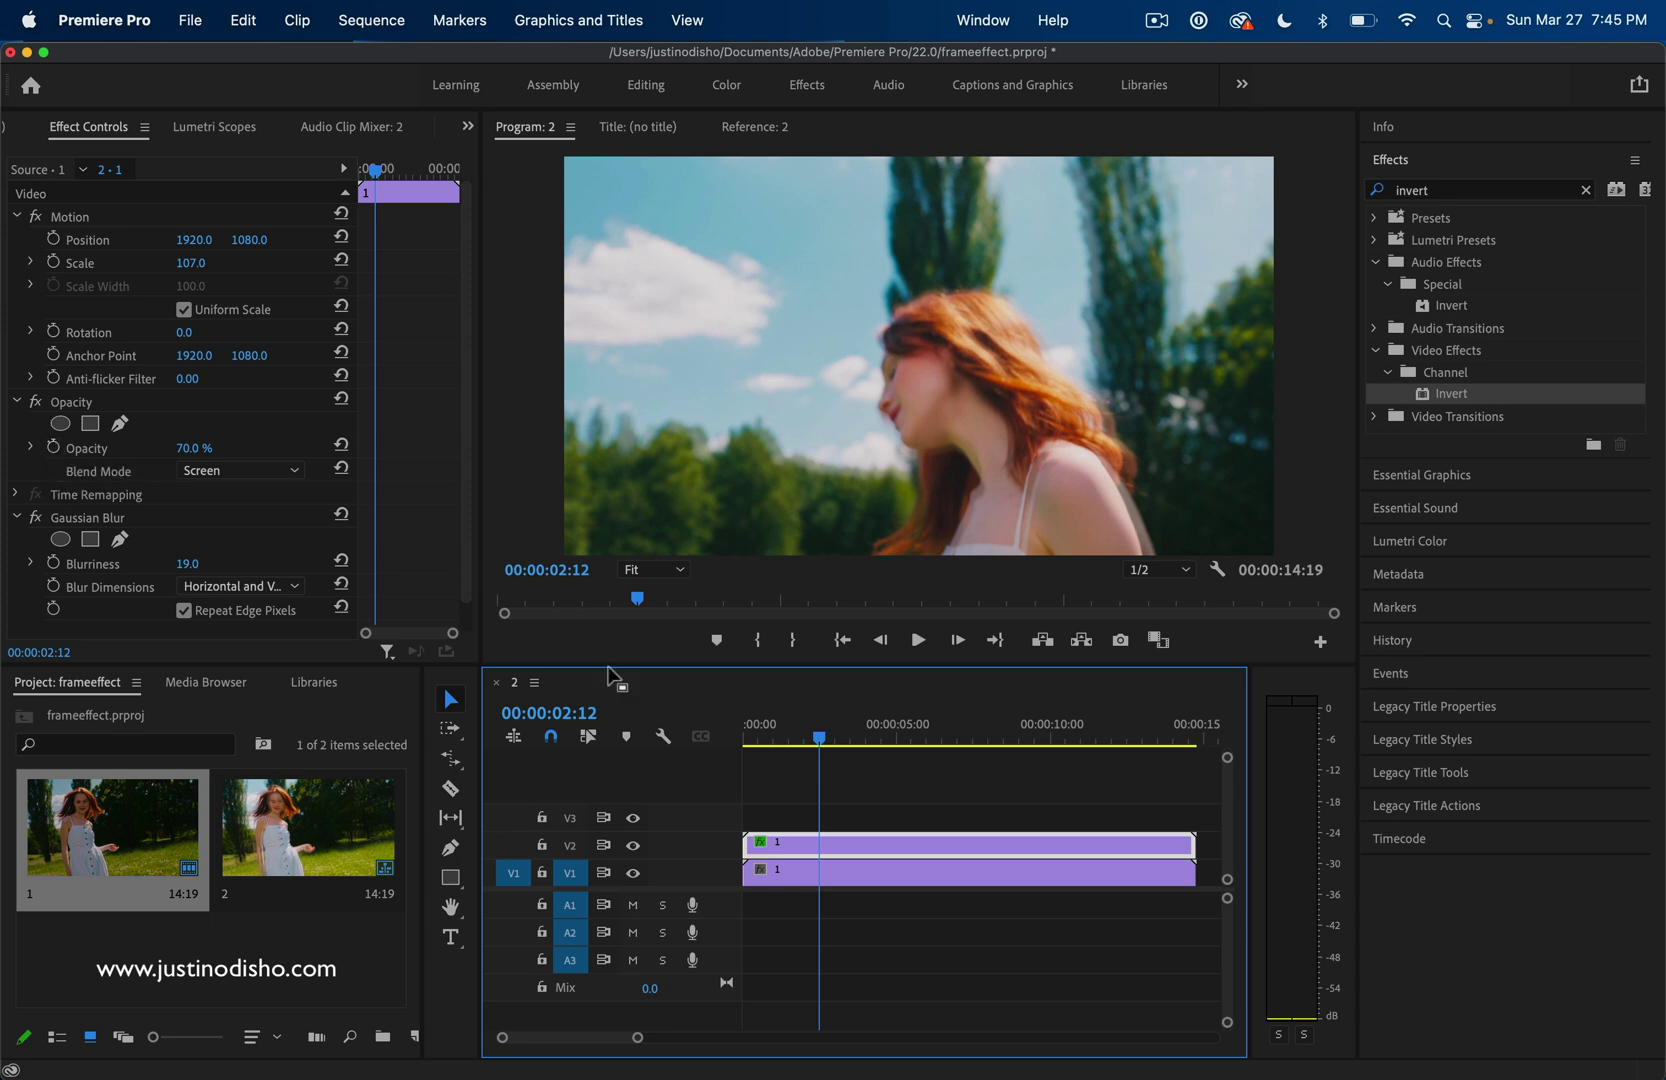
pyautogui.press('Home')
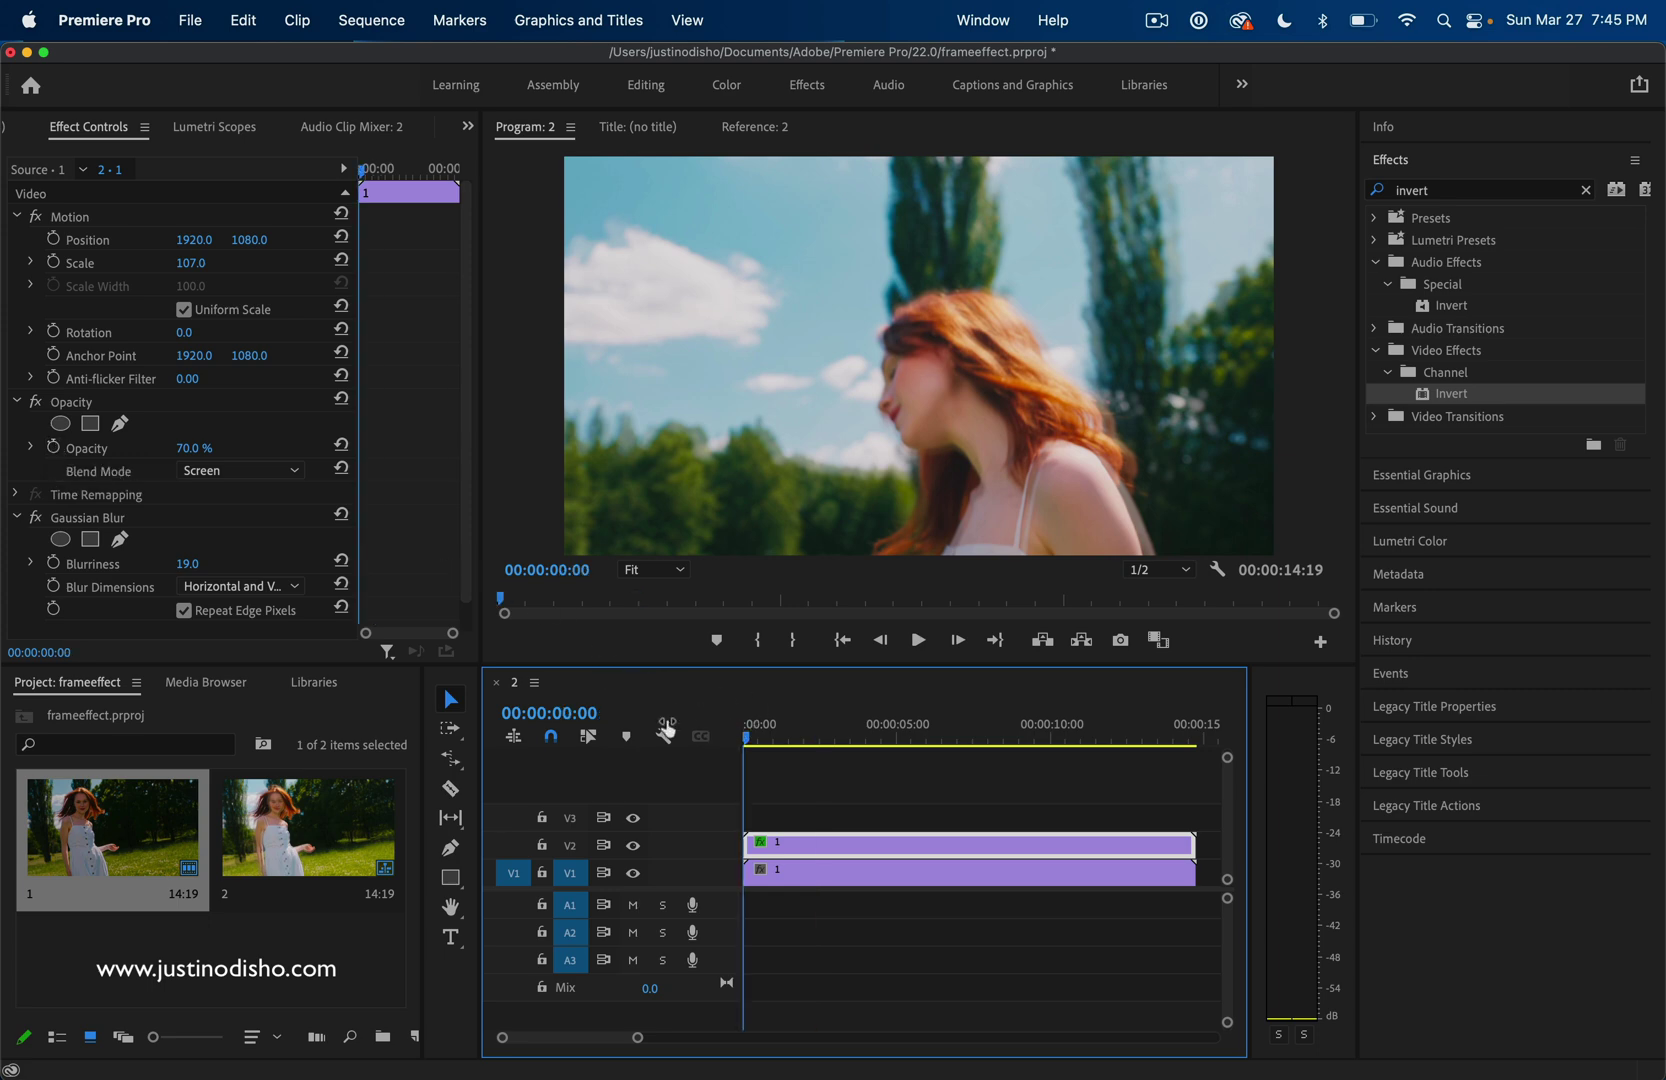
pyautogui.click(54, 448)
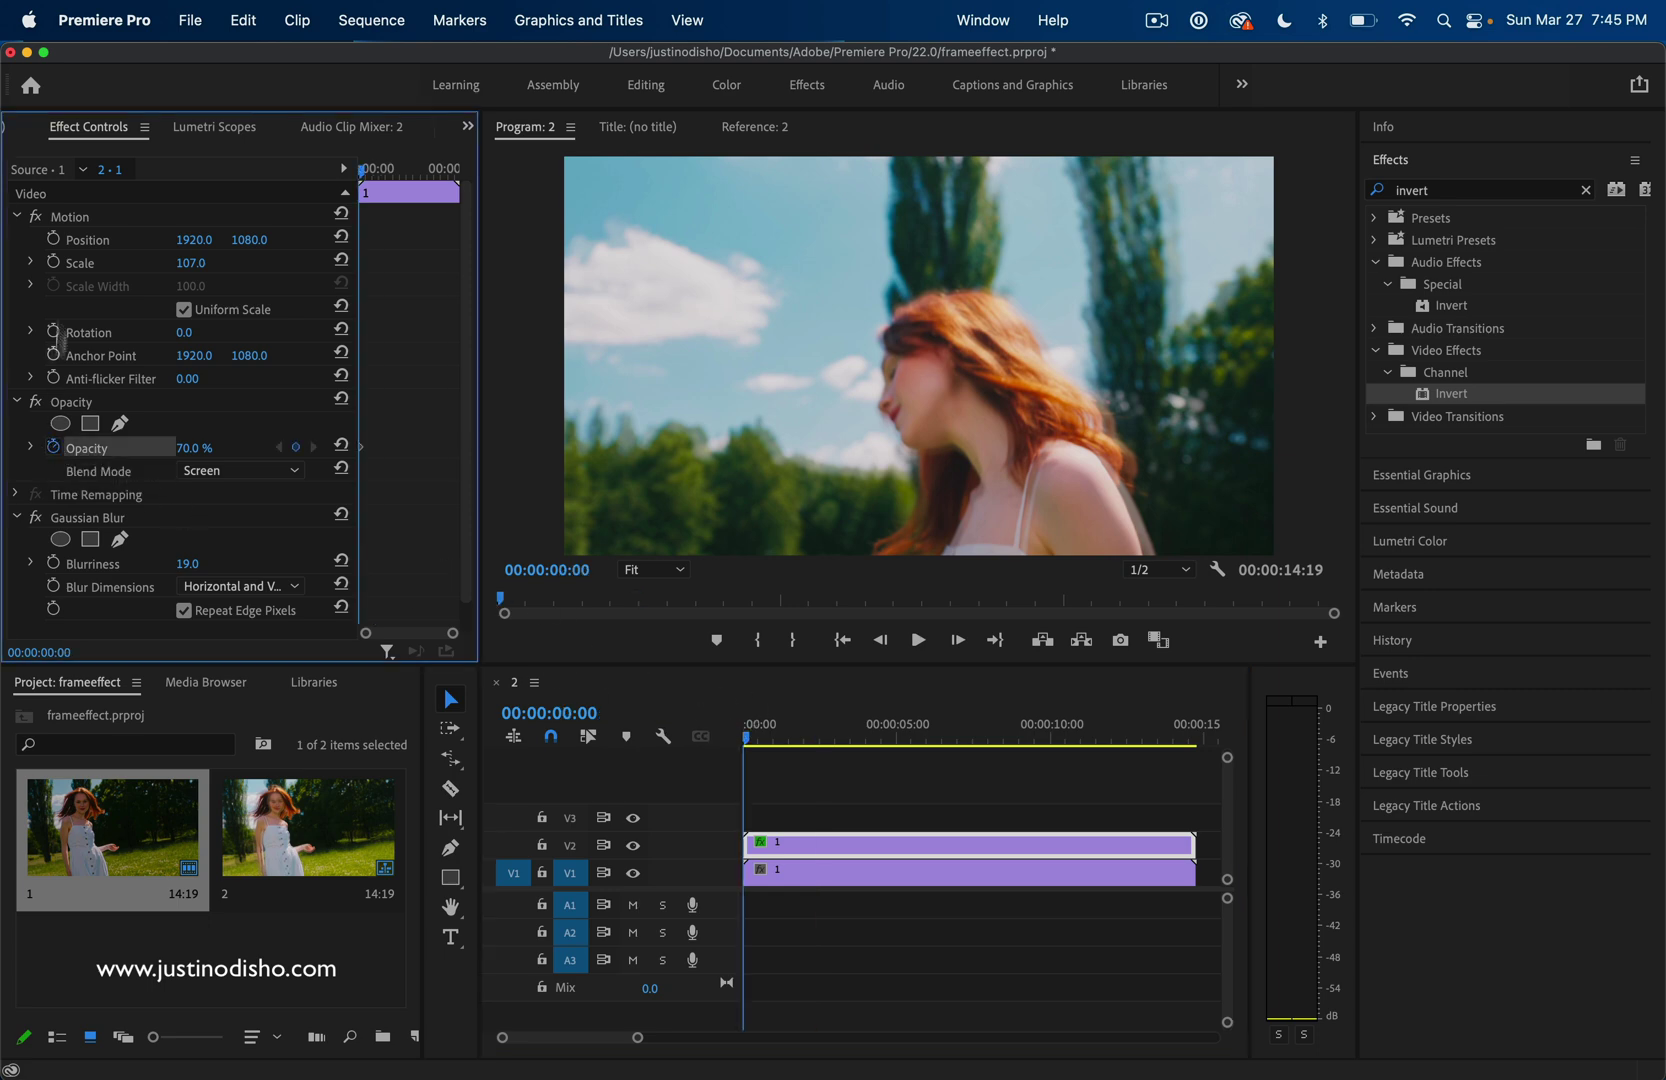
pyautogui.click(53, 262)
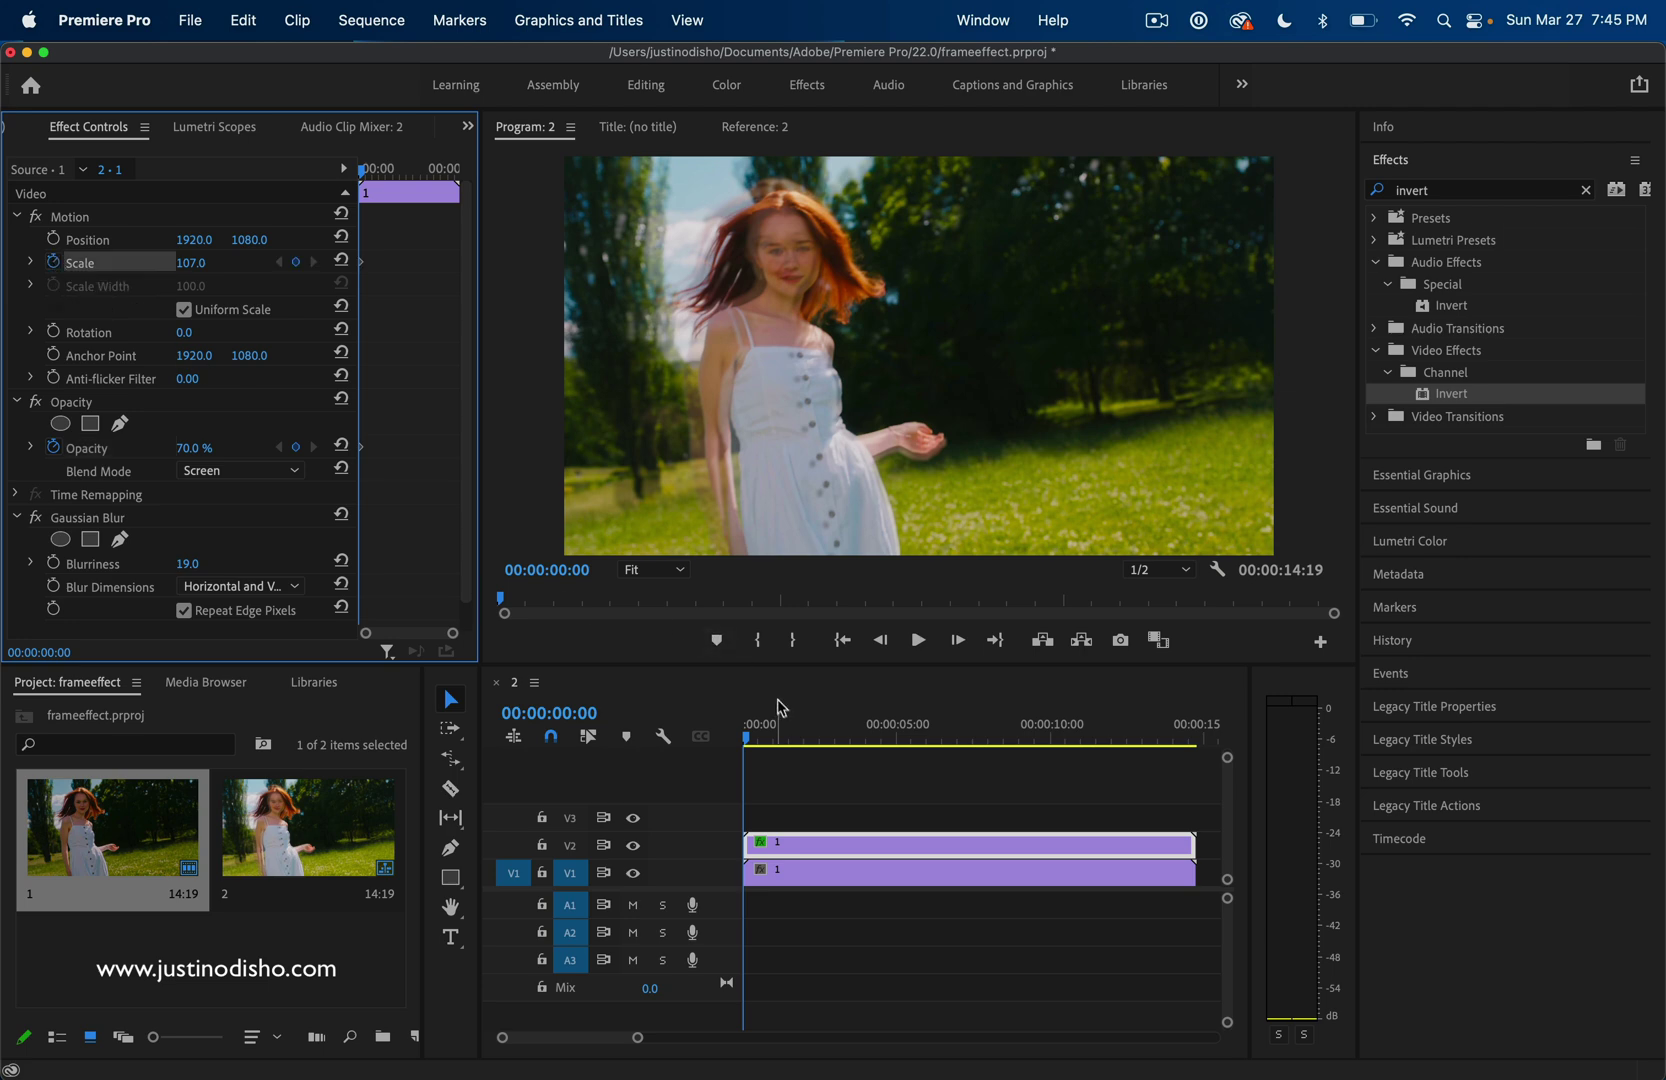
# At 2:02, keyframe the top clip to Scale 113 and Opacity 42%.
pyautogui.click(808, 725)
pyautogui.moveTo(190, 268); pyautogui.dragTo(196, 268)
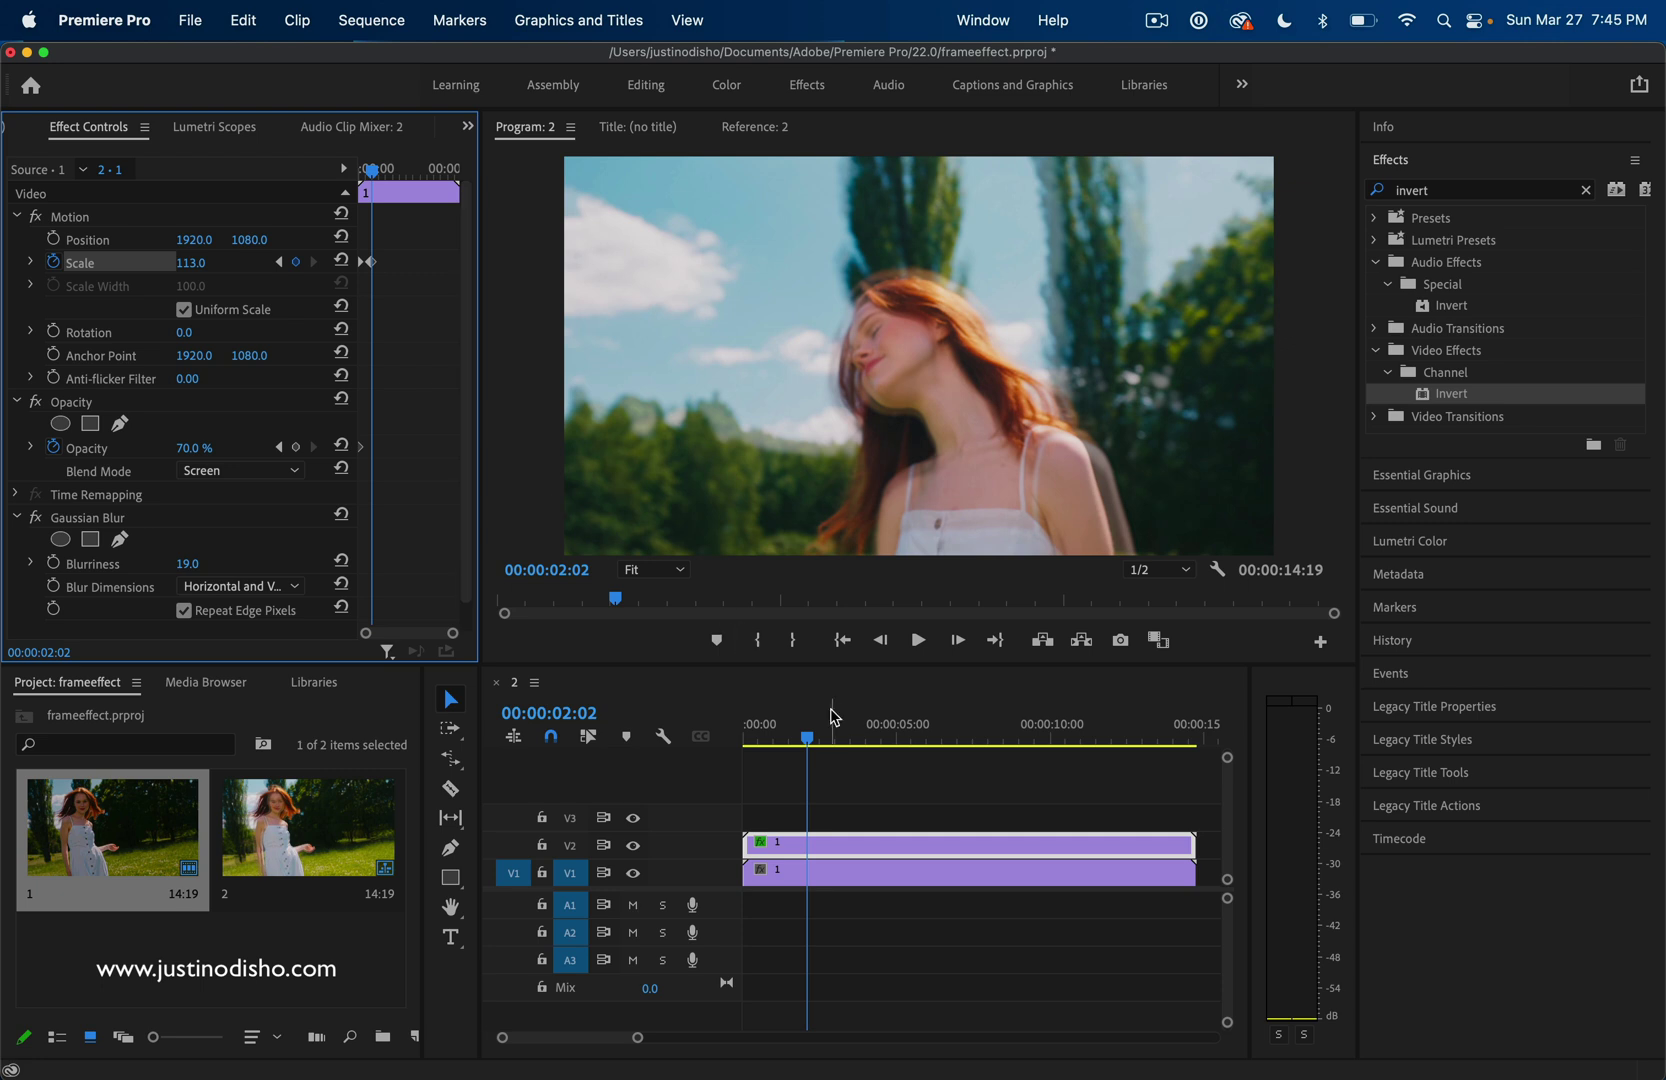
pyautogui.moveTo(191, 453); pyautogui.dragTo(163, 453)
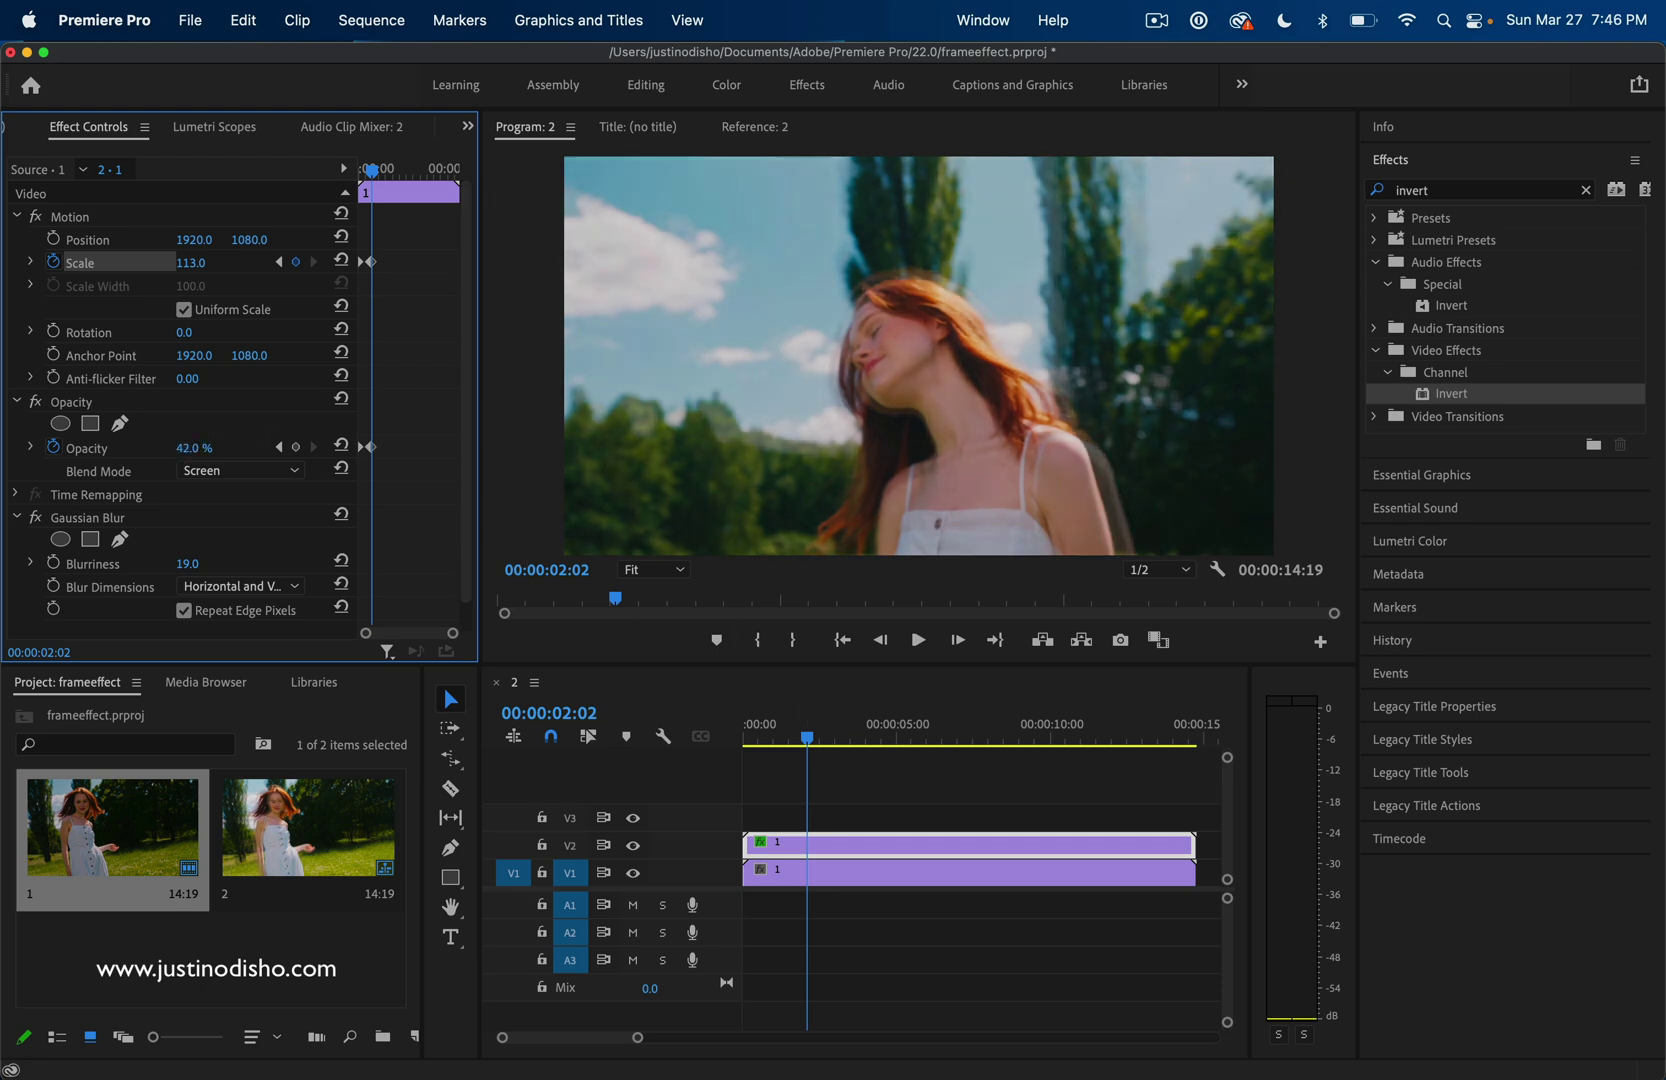
# At 4:20, keyframe Scale 104 and Opacity 57%, then play back from the start.
pyautogui.click(890, 730)
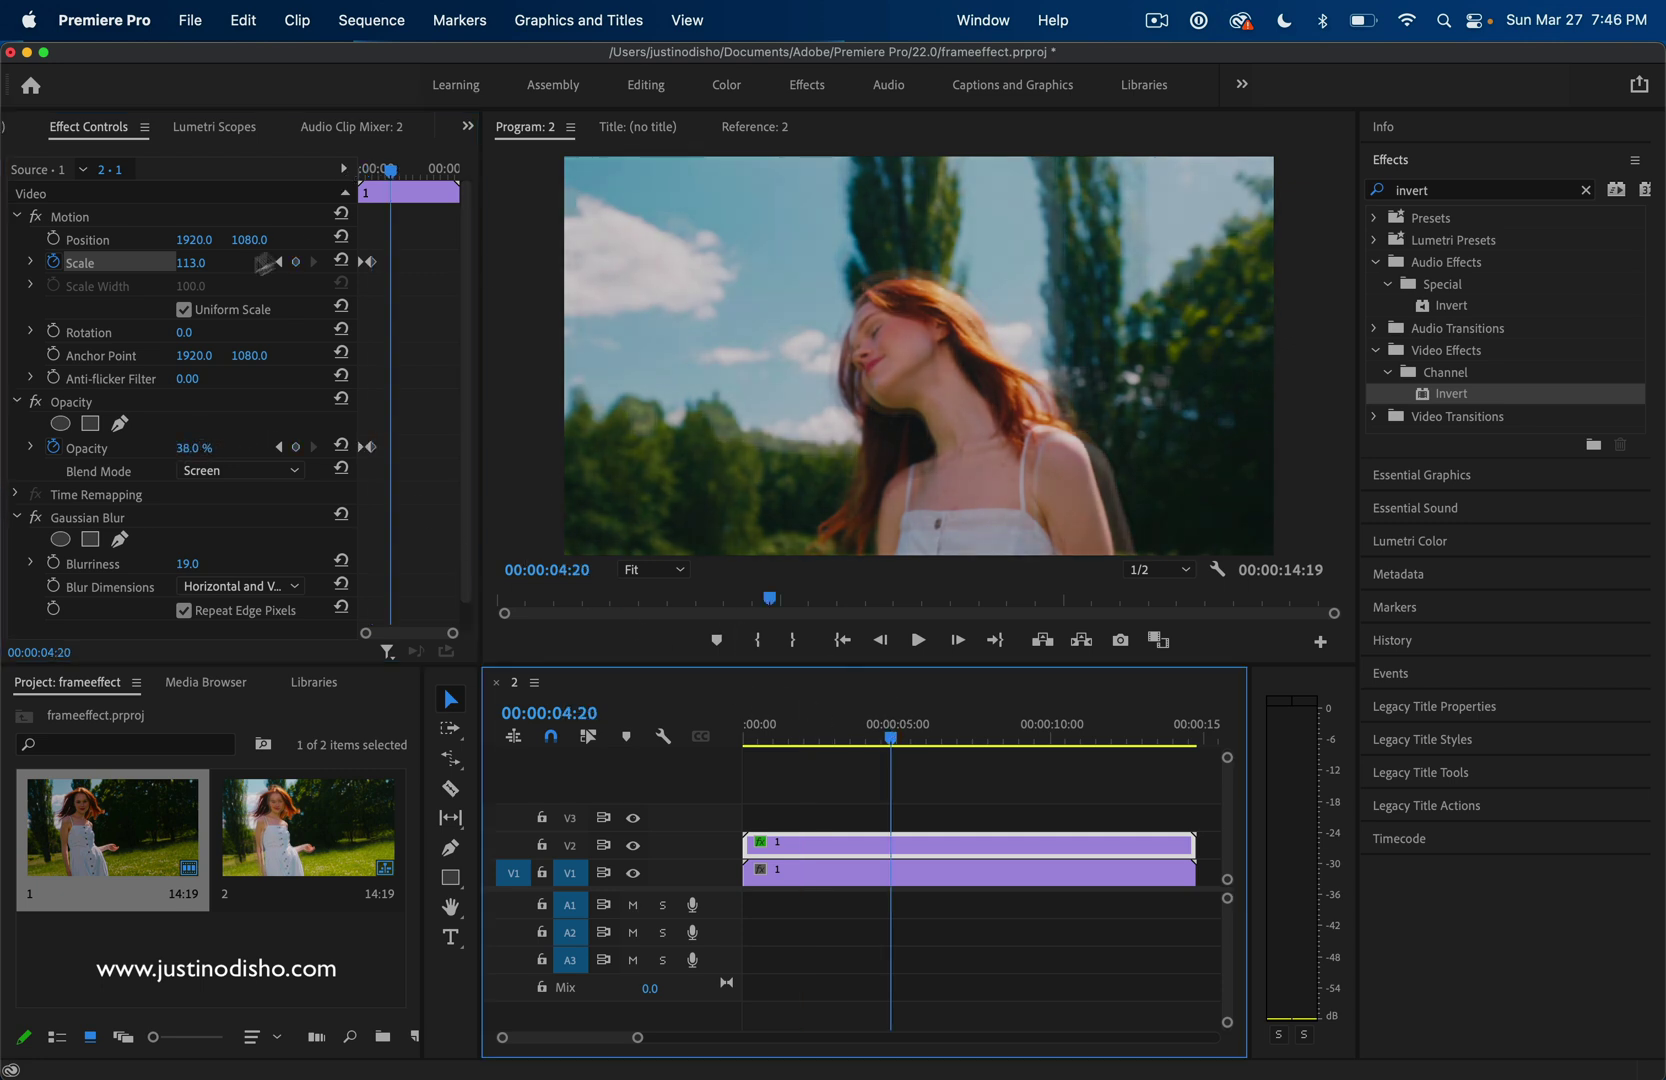
pyautogui.click(205, 265)
pyautogui.write('104')
pyautogui.press('Return')
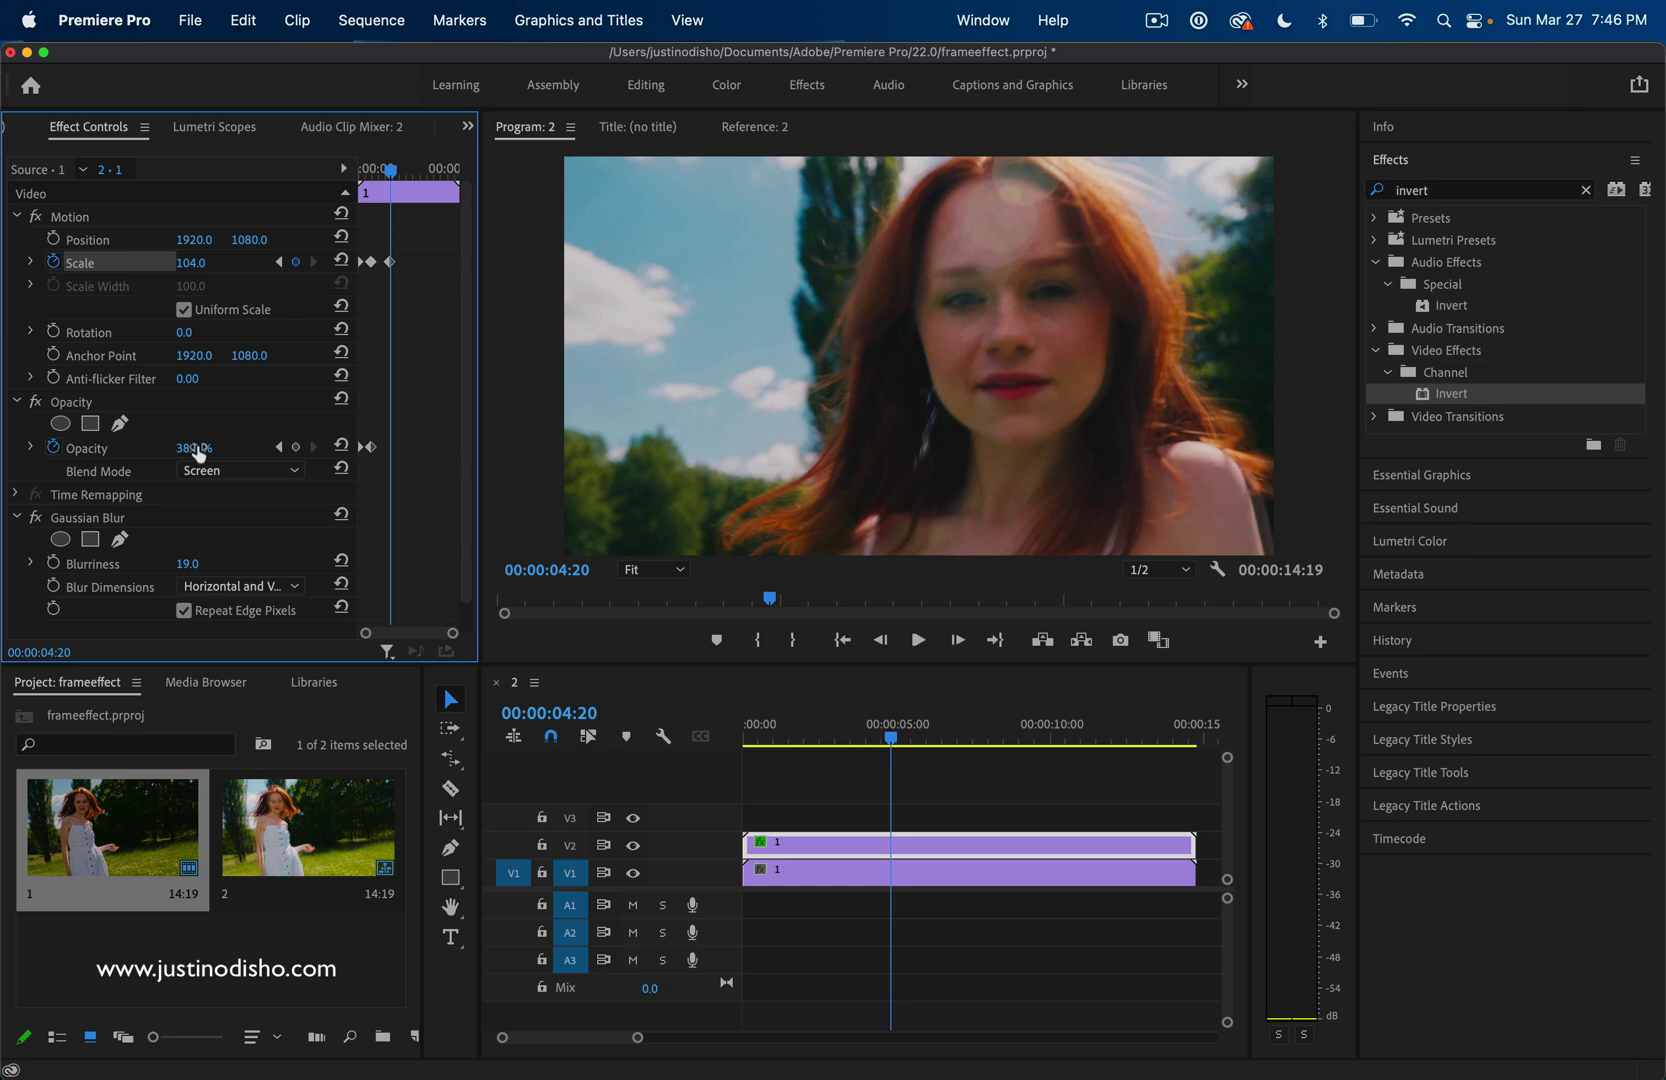
pyautogui.moveTo(193, 448); pyautogui.dragTo(212, 448)
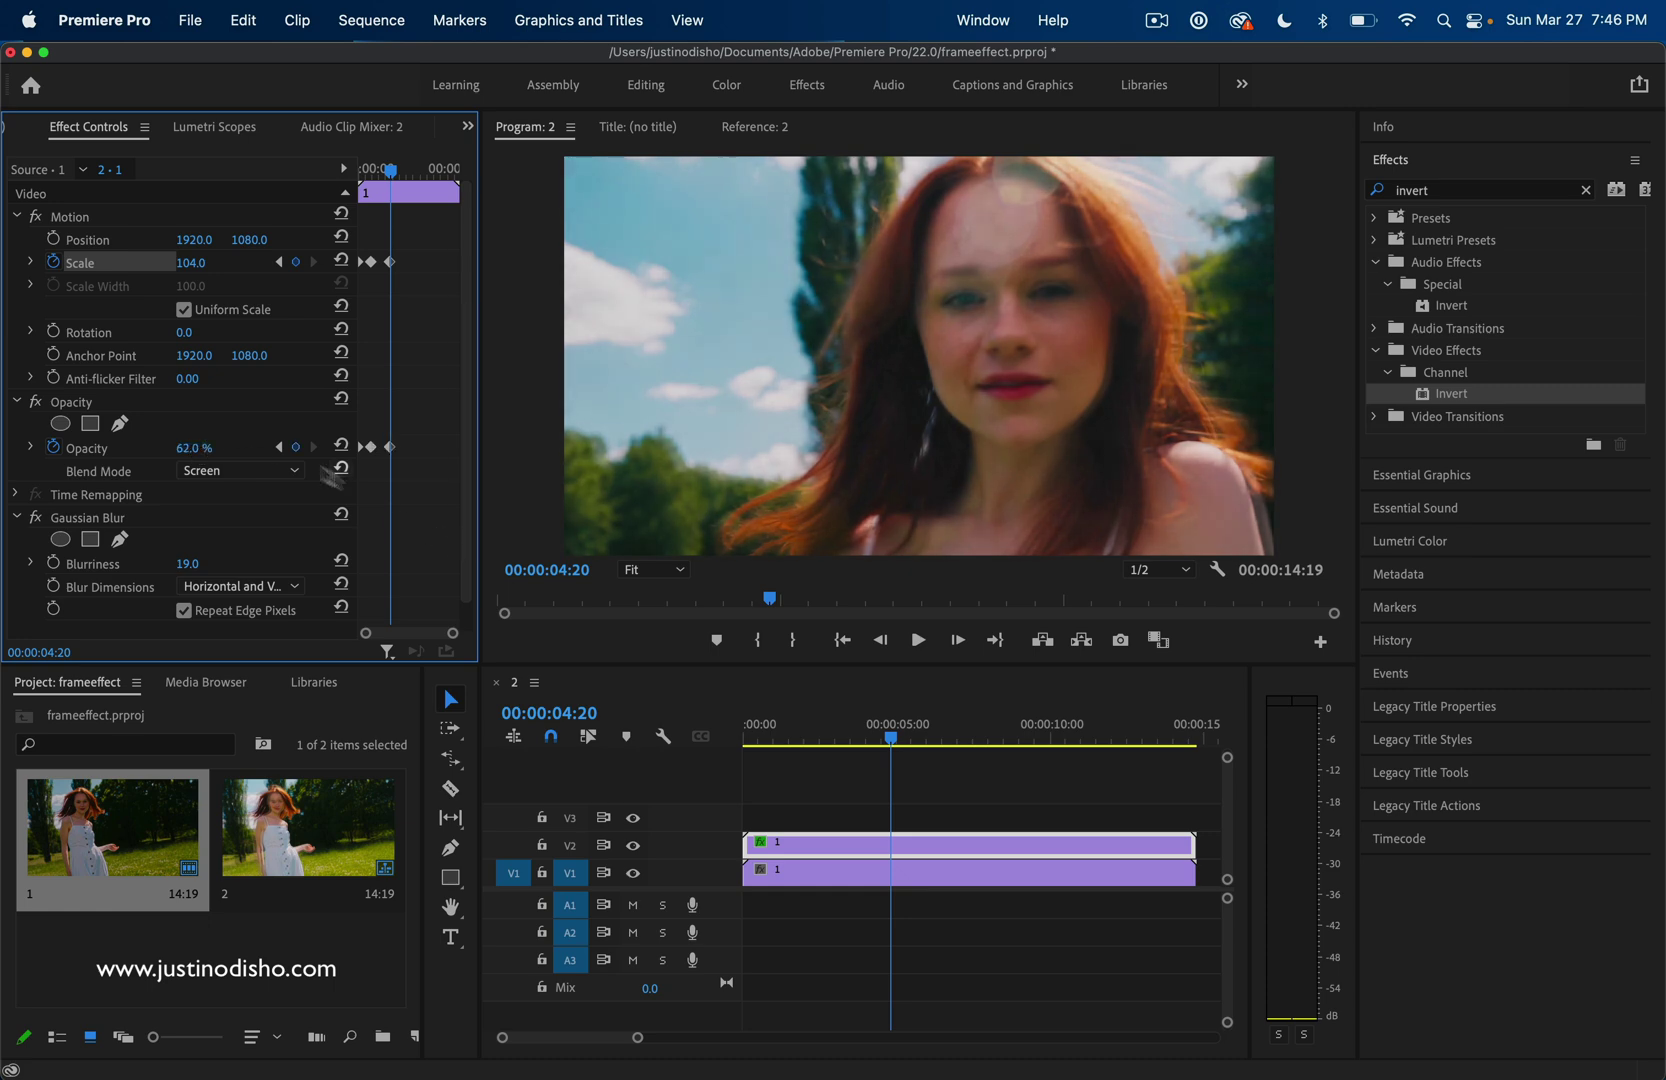
pyautogui.moveTo(889, 724); pyautogui.dragTo(597, 717)
pyautogui.press('space')
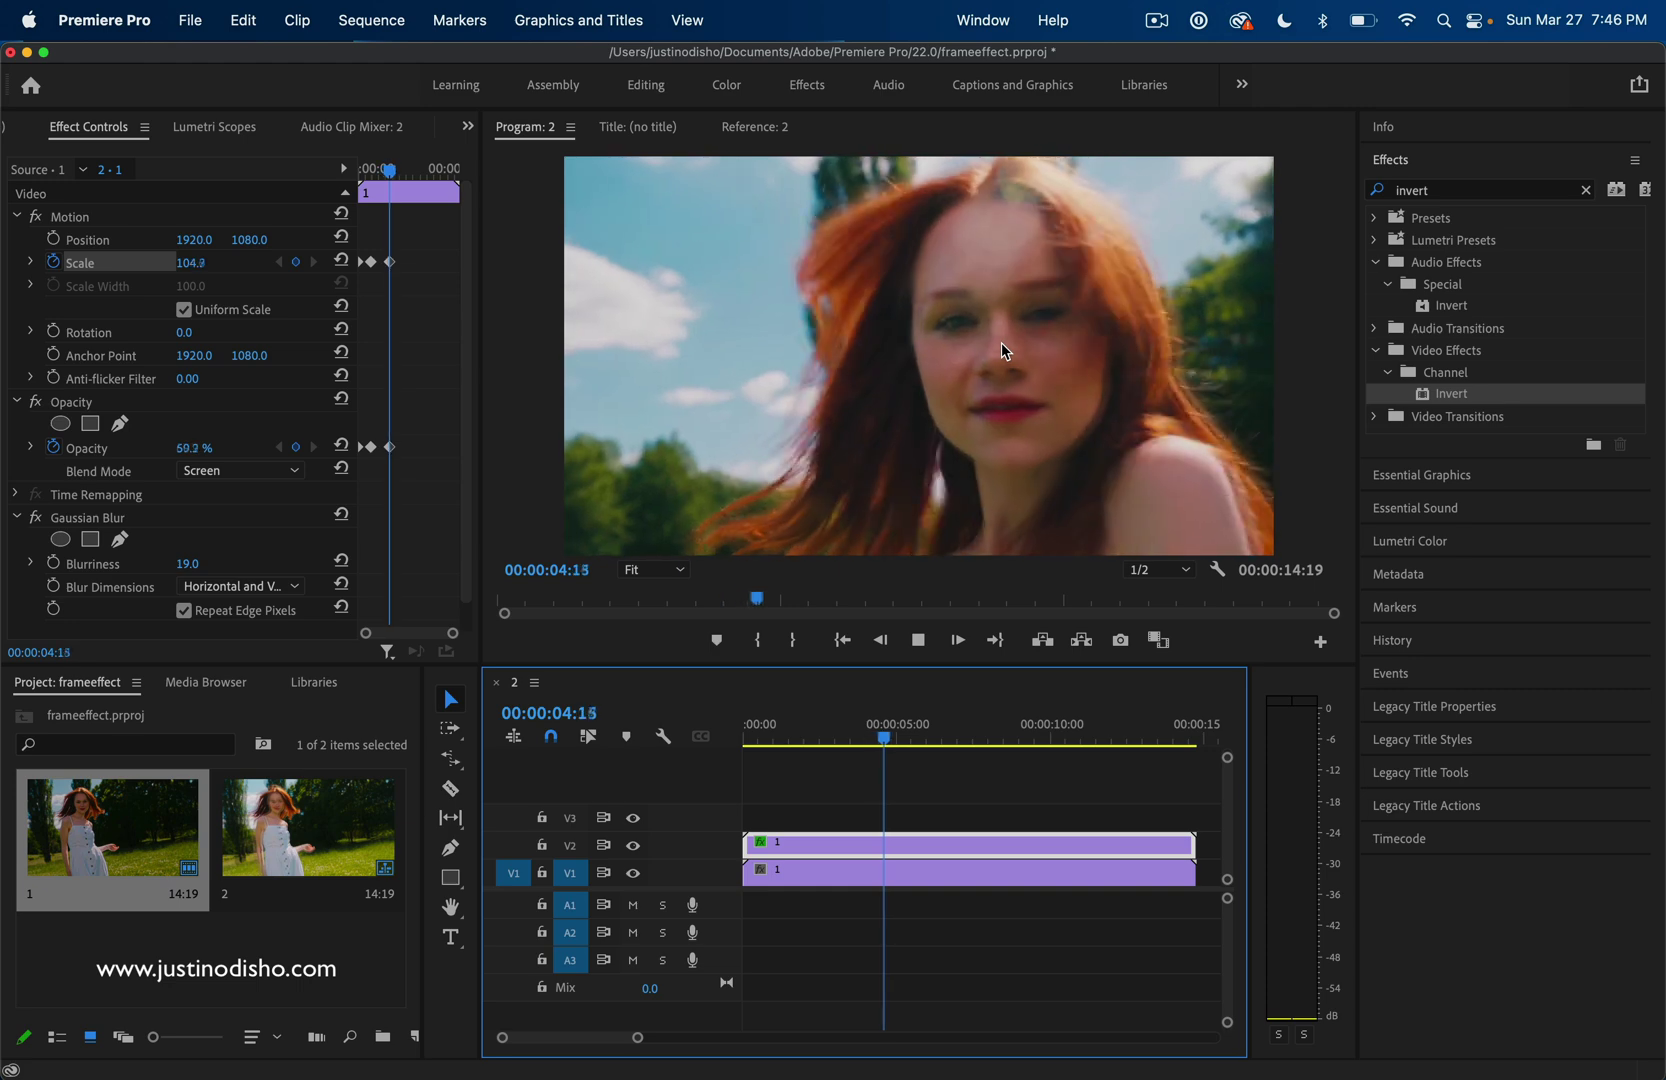
pyautogui.press('space')
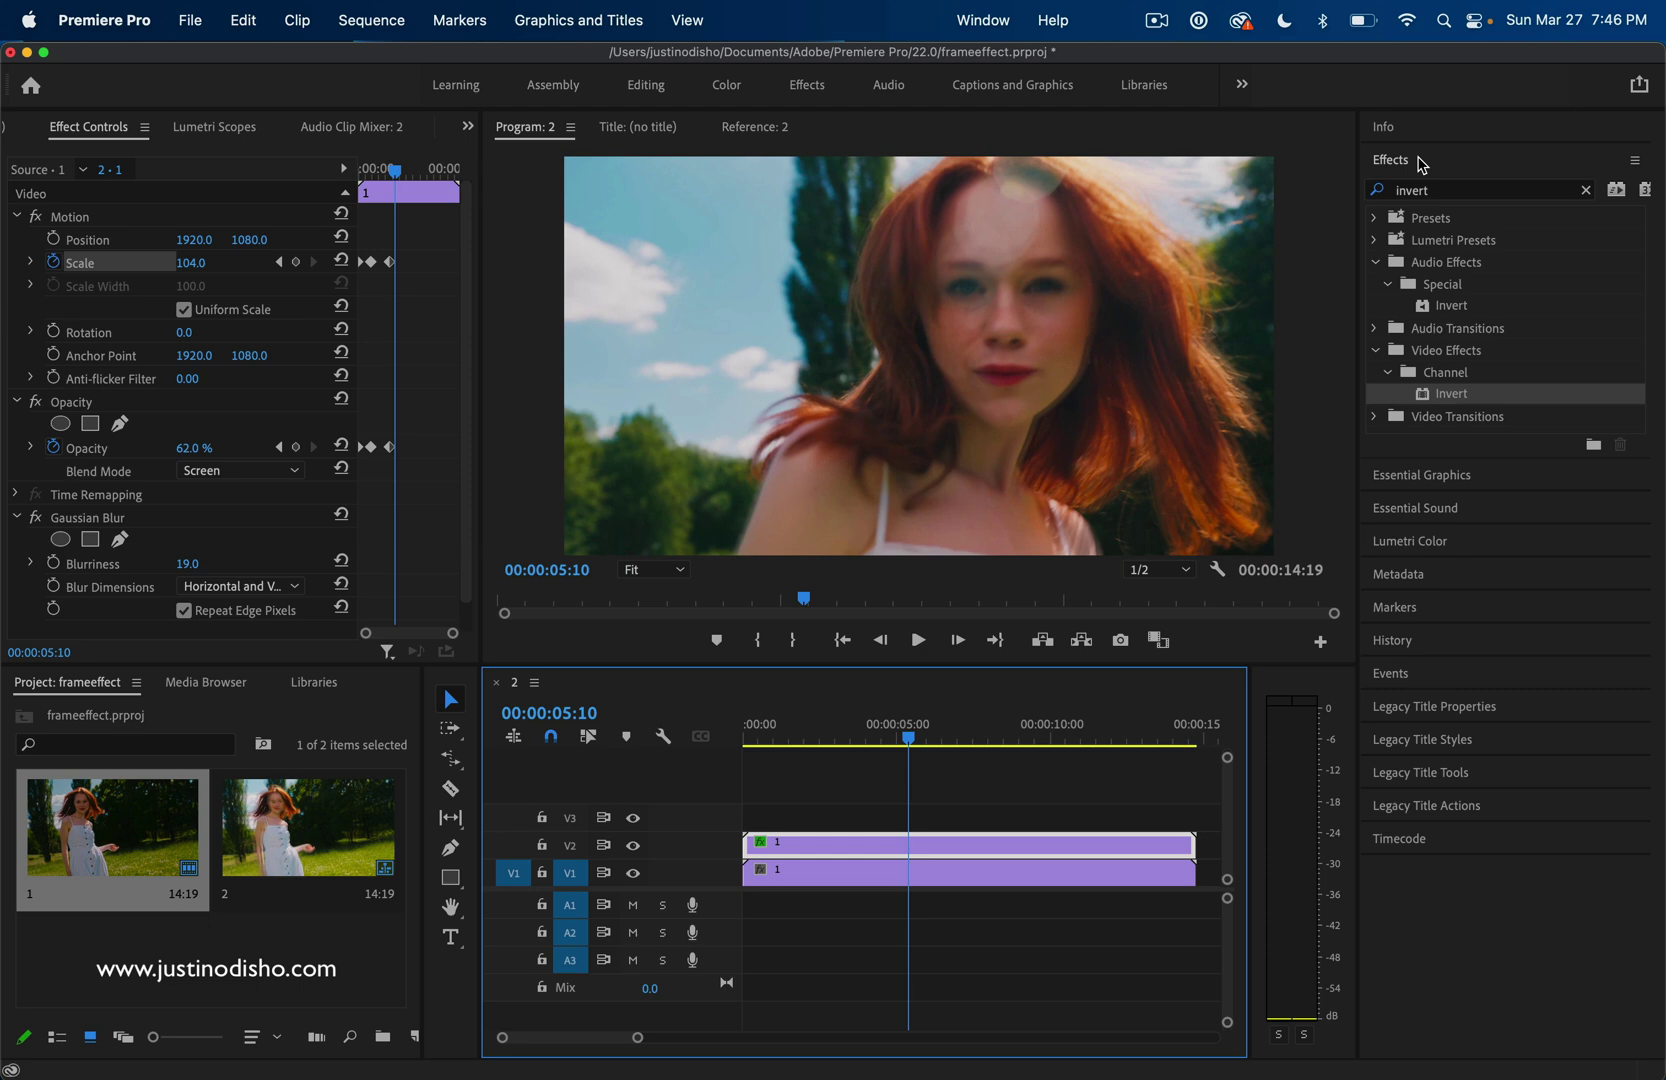
pyautogui.click(811, 739)
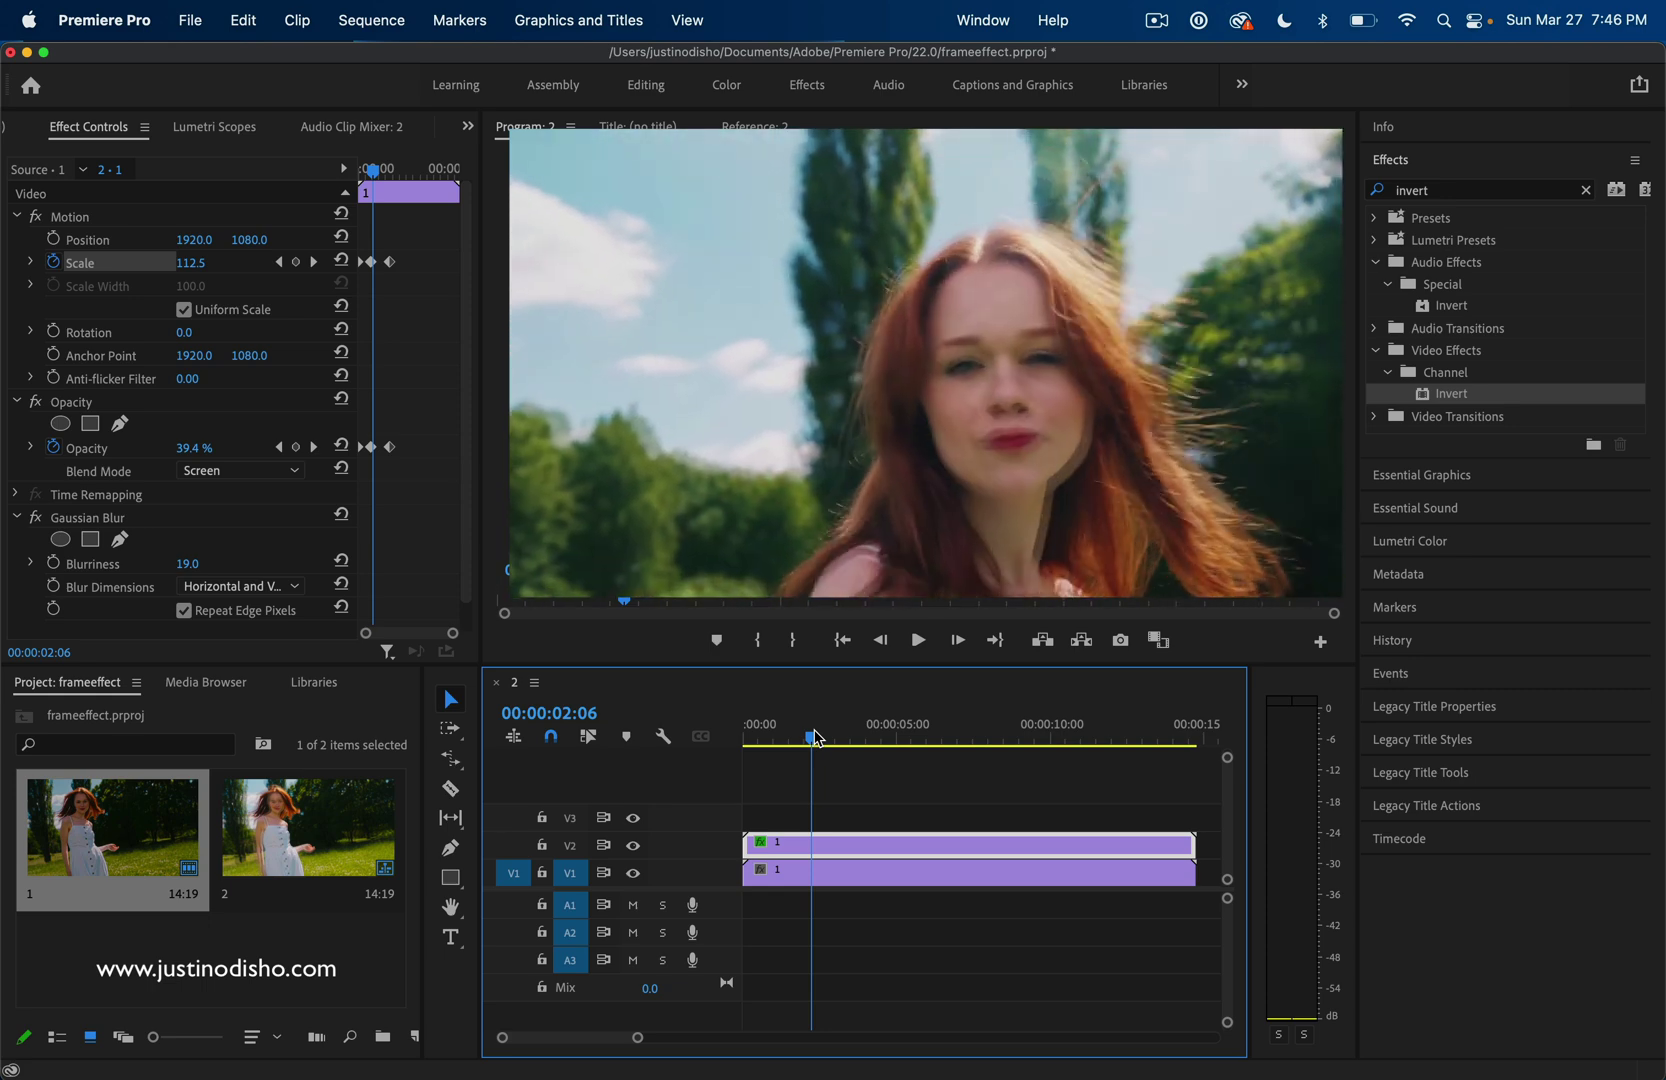
pyautogui.click(833, 740)
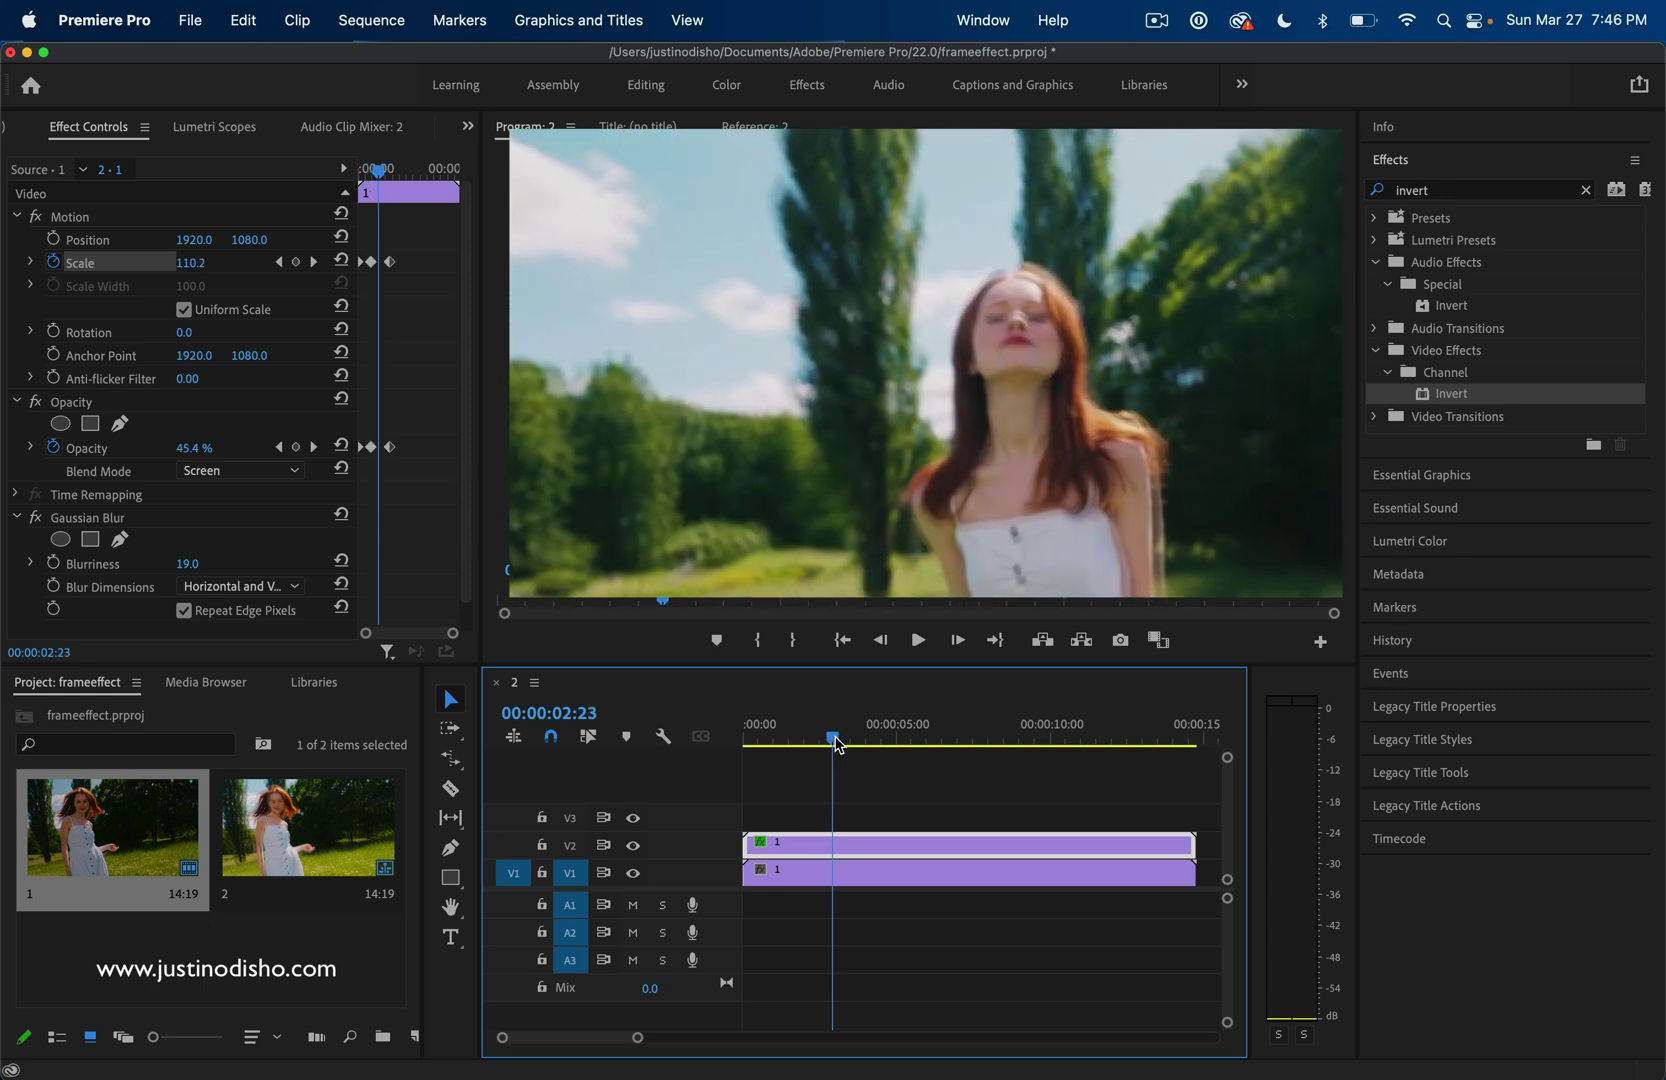
pyautogui.moveTo(853, 743); pyautogui.dragTo(919, 742)
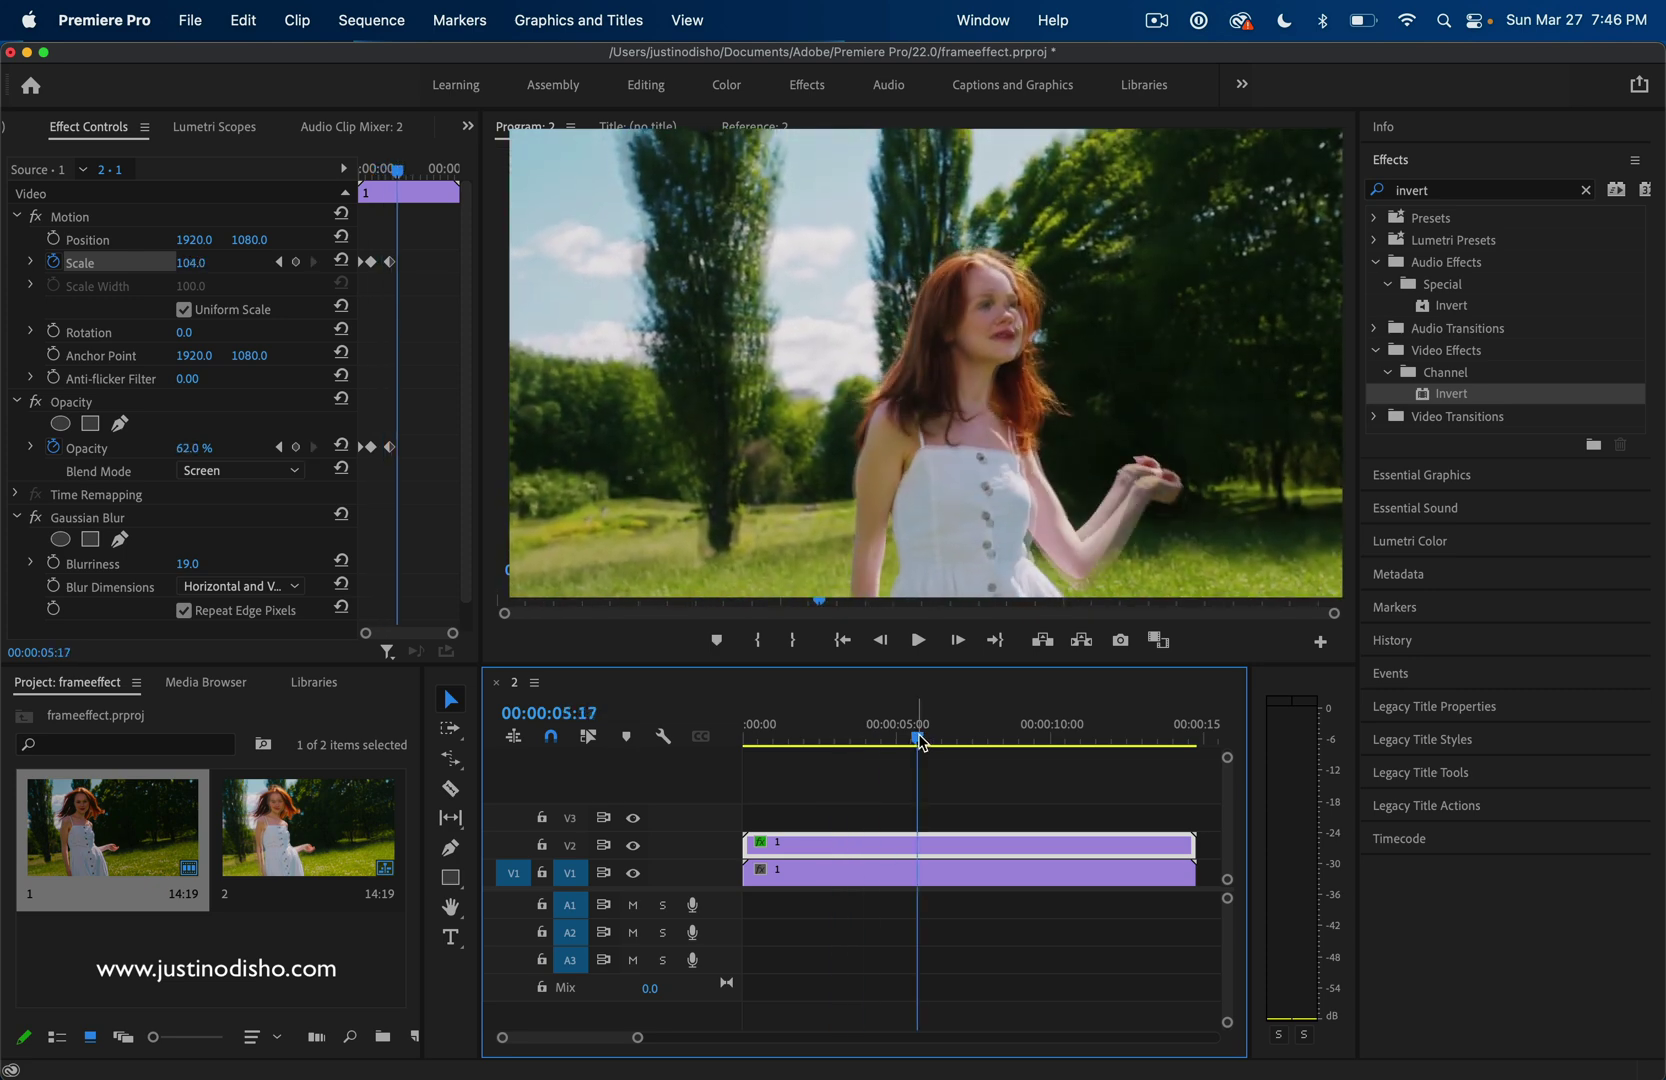
pyautogui.click(1385, 226)
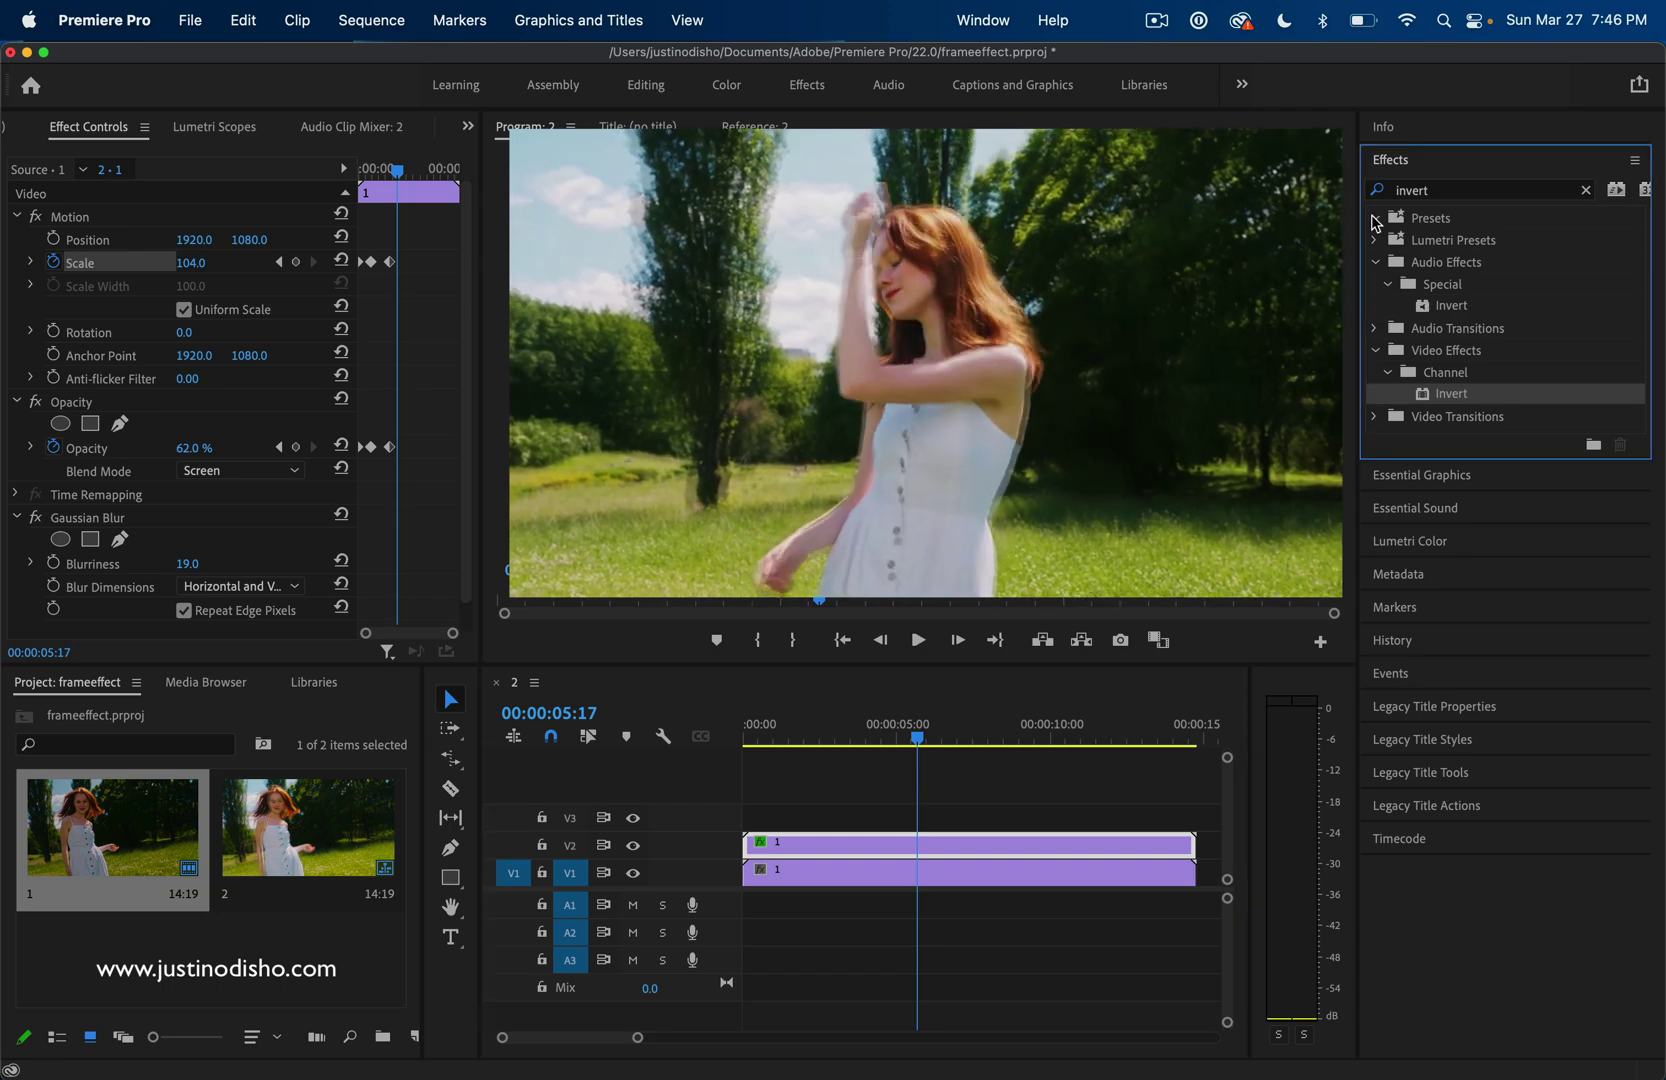